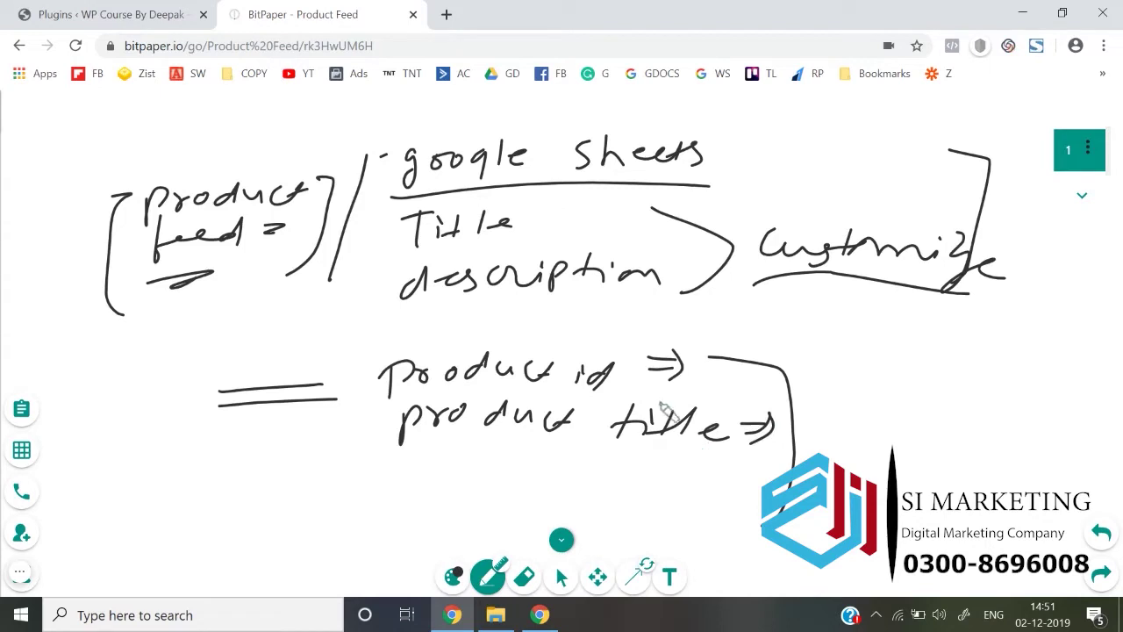
# Draw arrows in front of the handwritten "product id" and "product title" and add an opening bracket before both lines.
pyautogui.moveTo(334, 384); pyautogui.dragTo(369, 383)
pyautogui.moveTo(350, 370)
pyautogui.mouseDown()
pyautogui.moveTo(377, 370)
pyautogui.moveTo(377, 391)
pyautogui.mouseUp()
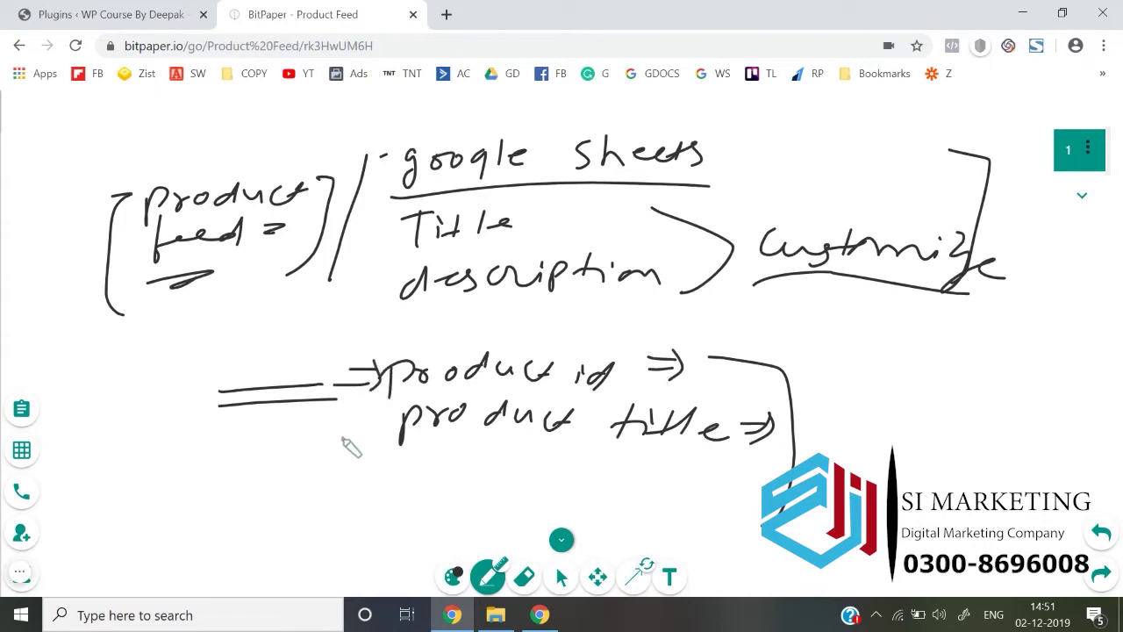
pyautogui.moveTo(340, 430); pyautogui.dragTo(360, 430)
pyautogui.moveTo(341, 442); pyautogui.dragTo(361, 445)
pyautogui.moveTo(307, 361); pyautogui.dragTo(341, 361)
pyautogui.moveTo(317, 363); pyautogui.dragTo(294, 487)
pyautogui.moveTo(285, 527); pyautogui.dragTo(309, 516)
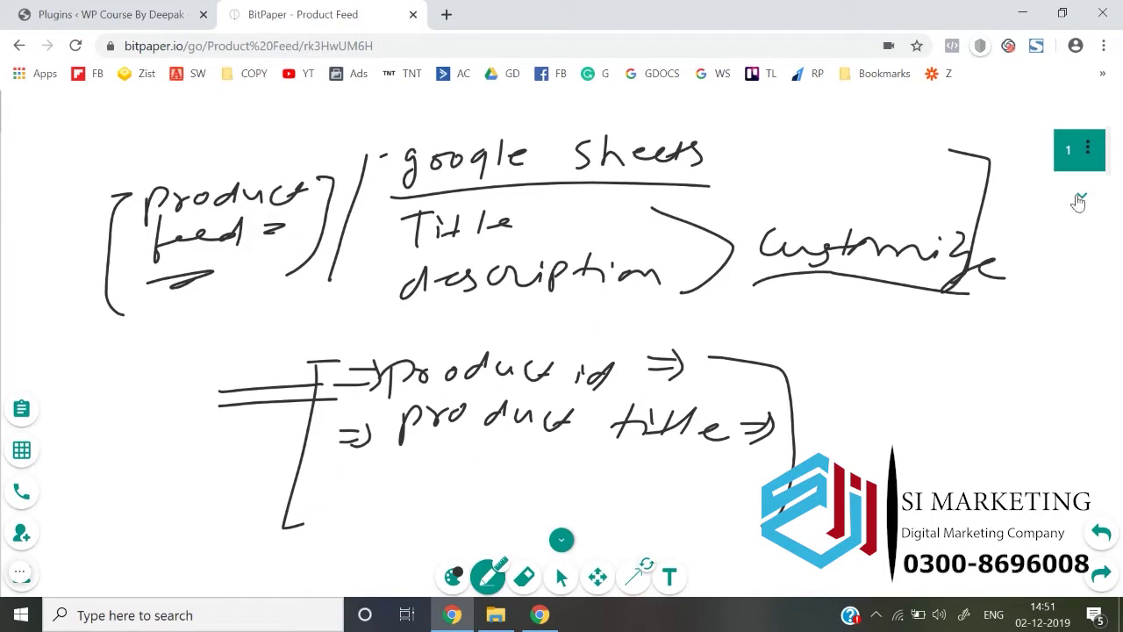
# Go to whiteboard page 2 and handwrite "product" in the upper middle of the page.
pyautogui.click(1081, 195)
pyautogui.moveTo(356, 230)
pyautogui.mouseDown()
pyautogui.moveTo(356, 260)
pyautogui.moveTo(363, 247)
pyautogui.mouseUp()
pyautogui.moveTo(381, 247)
pyautogui.mouseDown()
pyautogui.moveTo(391, 231)
pyautogui.moveTo(407, 235)
pyautogui.mouseUp()
pyautogui.moveTo(426, 233); pyautogui.dragTo(446, 227)
pyautogui.moveTo(452, 237); pyautogui.dragTo(484, 253)
pyautogui.moveTo(502, 228); pyautogui.dragTo(514, 251)
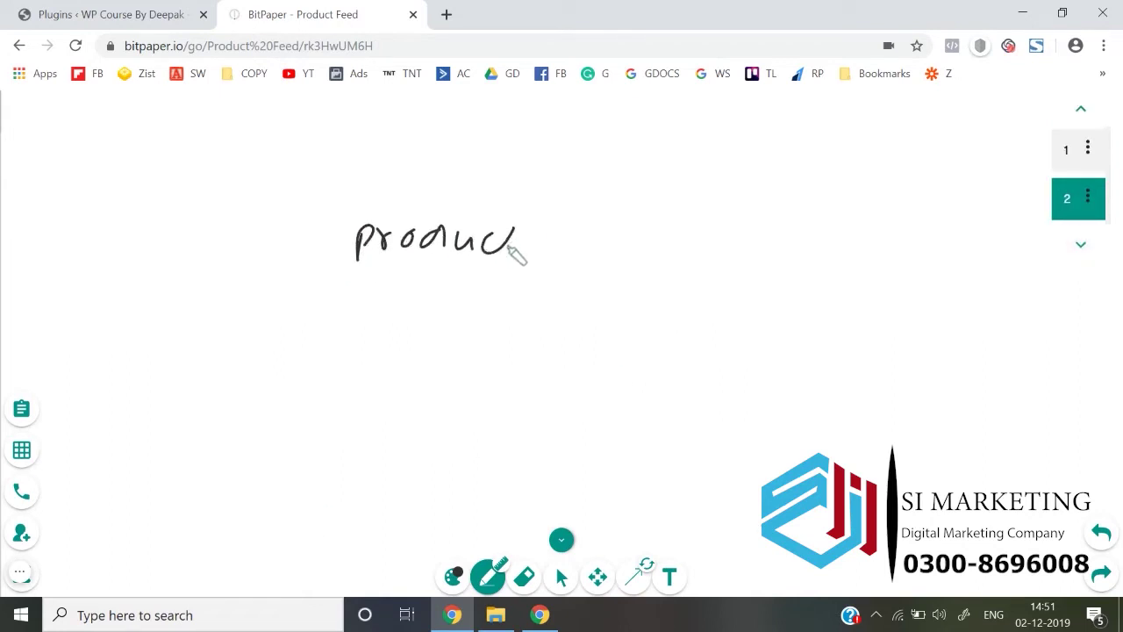
# Draw a down arrow from "product" to a handwritten "plugin" and close both words with a bracket that has an outgoing arrow.
pyautogui.moveTo(422, 276); pyautogui.dragTo(430, 296)
pyautogui.moveTo(367, 330); pyautogui.dragTo(365, 375)
pyautogui.moveTo(366, 337); pyautogui.dragTo(404, 351)
pyautogui.moveTo(412, 331)
pyautogui.mouseDown()
pyautogui.moveTo(435, 351)
pyautogui.moveTo(439, 375)
pyautogui.mouseUp()
pyautogui.moveTo(476, 338); pyautogui.dragTo(476, 355)
pyautogui.moveTo(483, 330); pyautogui.dragTo(521, 357)
pyautogui.moveTo(541, 235)
pyautogui.mouseDown()
pyautogui.moveTo(568, 406)
pyautogui.moveTo(558, 402)
pyautogui.mouseUp()
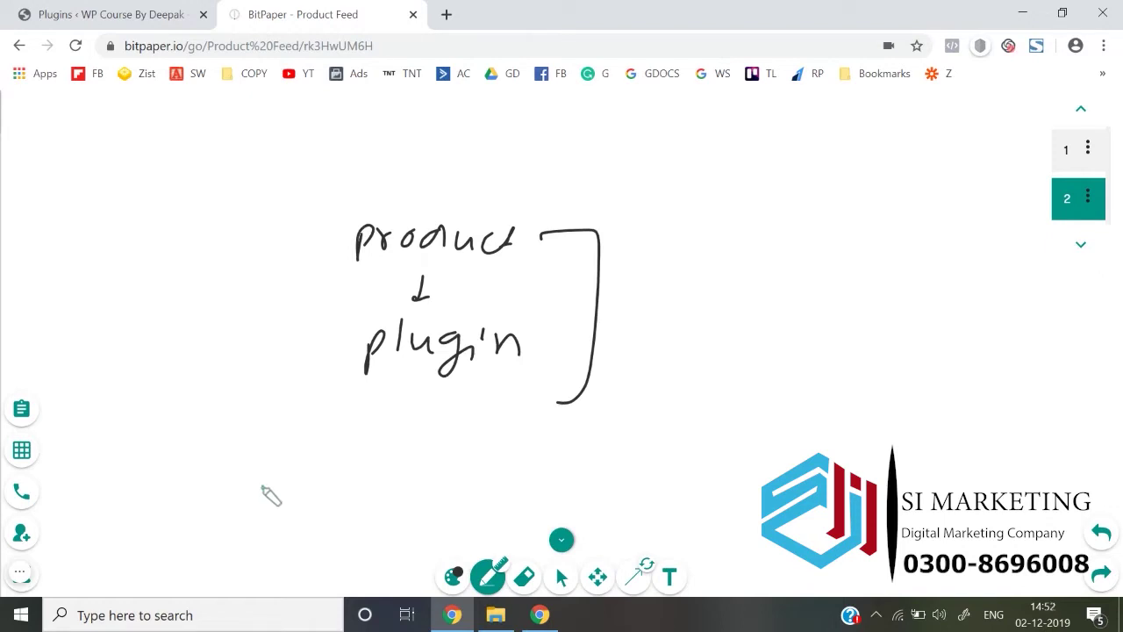
pyautogui.moveTo(600, 300); pyautogui.dragTo(633, 304)
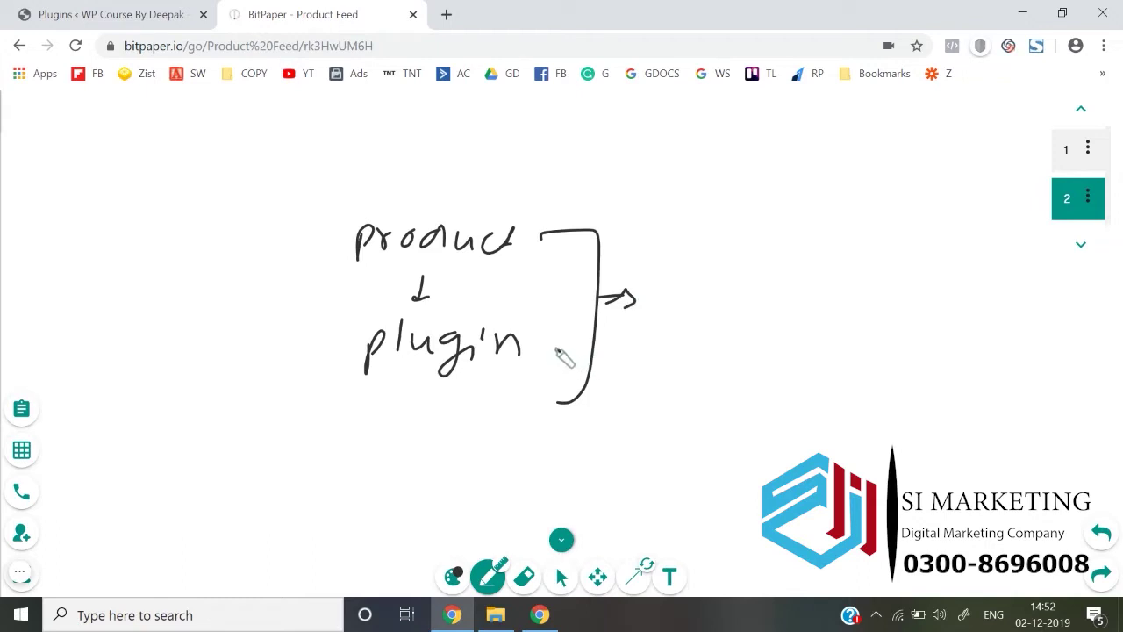
# Draw a long double arrow from "plugin" and handwrite "google sheets product feed" at its end.
pyautogui.moveTo(556, 349)
pyautogui.mouseDown()
pyautogui.moveTo(693, 347)
pyautogui.moveTo(685, 365)
pyautogui.moveTo(730, 350)
pyautogui.moveTo(841, 353)
pyautogui.mouseUp()
pyautogui.moveTo(912, 338)
pyautogui.mouseDown()
pyautogui.moveTo(926, 366)
pyautogui.moveTo(1018, 349)
pyautogui.moveTo(1036, 360)
pyautogui.moveTo(1038, 347)
pyautogui.mouseUp()
pyautogui.moveTo(744, 402)
pyautogui.mouseDown()
pyautogui.moveTo(739, 430)
pyautogui.moveTo(826, 397)
pyautogui.moveTo(917, 400)
pyautogui.moveTo(949, 421)
pyautogui.moveTo(1040, 399)
pyautogui.mouseUp()
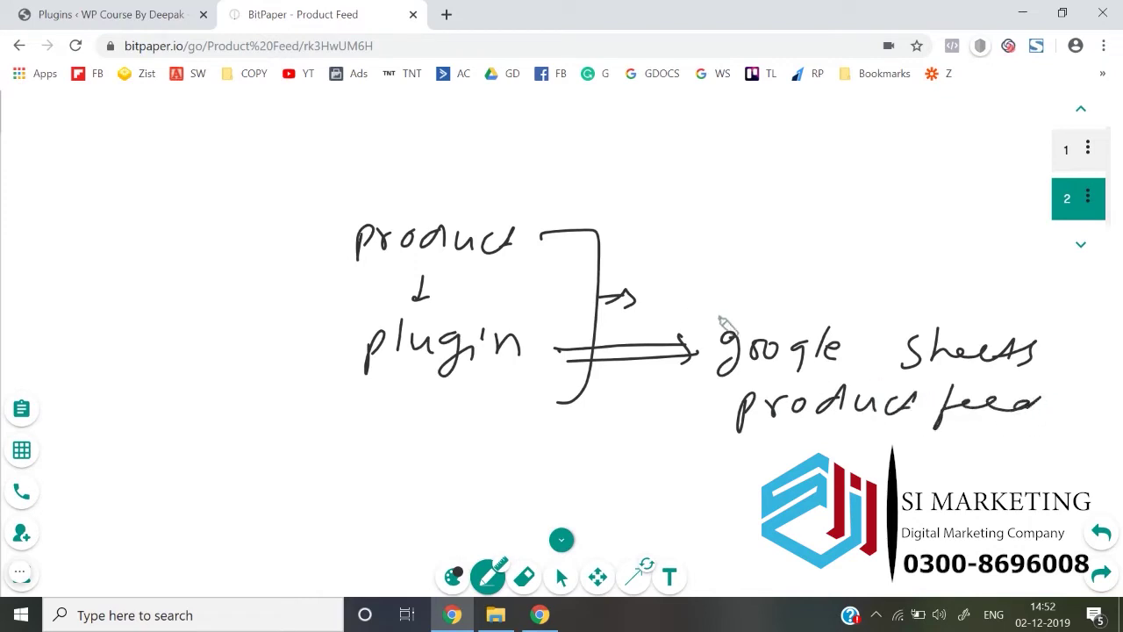
# Enclose the "google sheets product feed" note in brackets and write a 2 beside the product and plugin diagram.
pyautogui.moveTo(741, 313); pyautogui.dragTo(676, 453)
pyautogui.moveTo(244, 272); pyautogui.dragTo(270, 293)
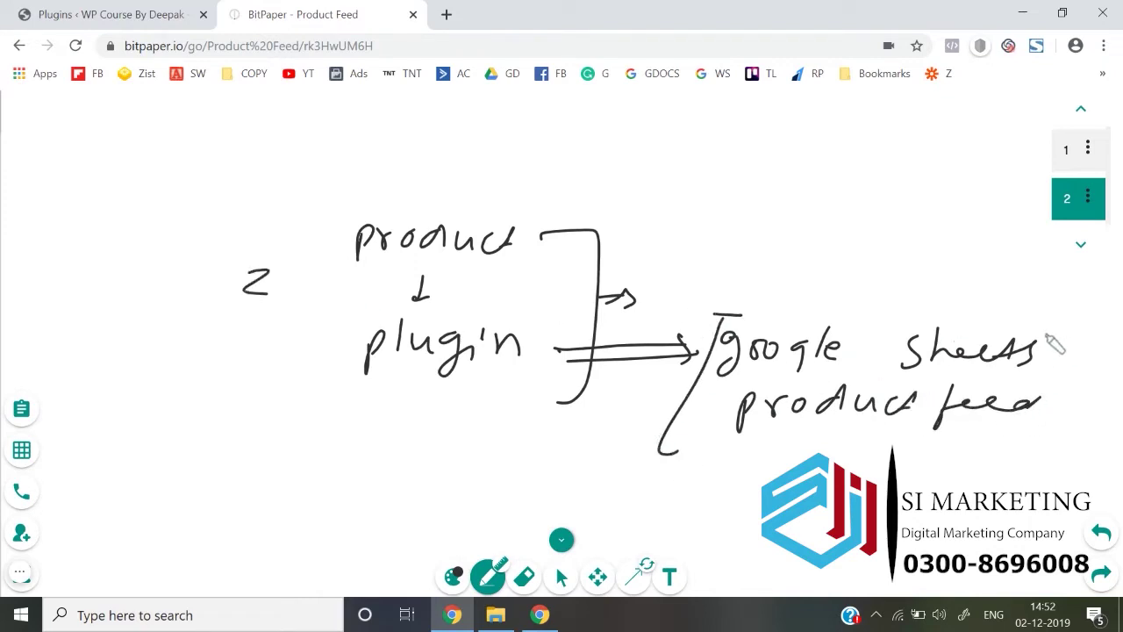
pyautogui.moveTo(1044, 333); pyautogui.dragTo(1023, 454)
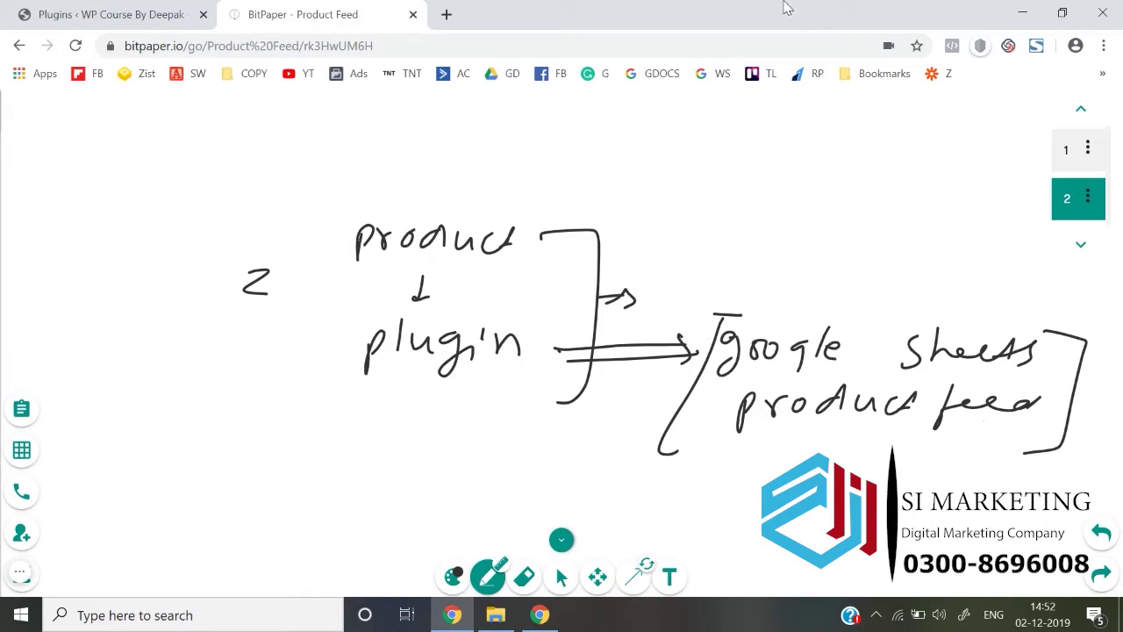
# Switch to the WordPress admin, open the page for adding plugins and search for "product feed google".
pyautogui.click(57, 7)
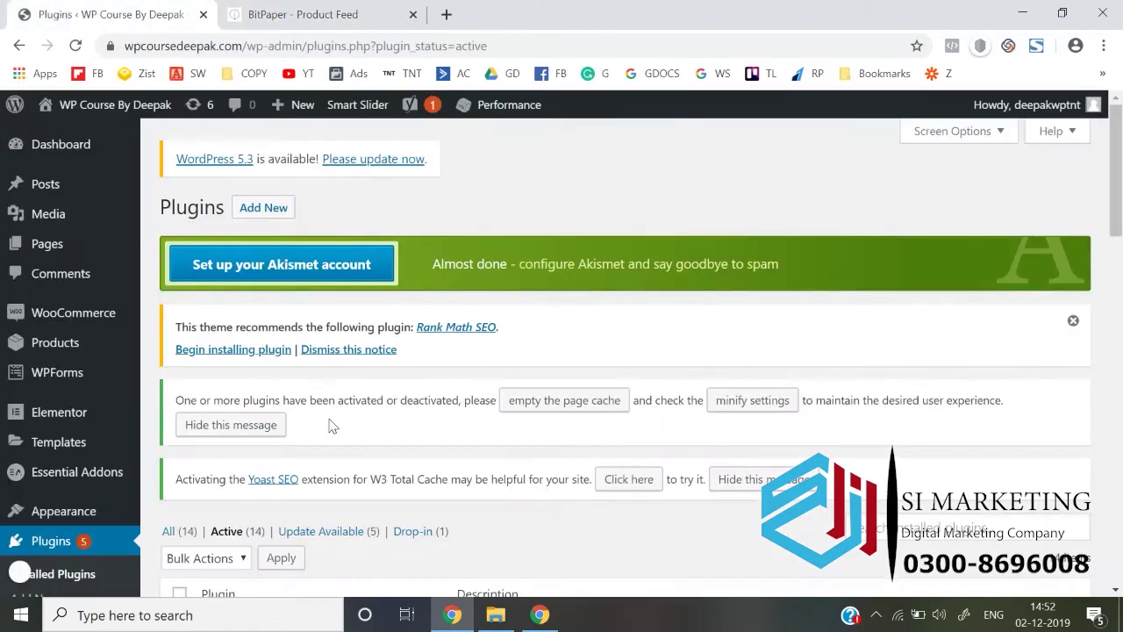
pyautogui.scroll(-2, 333, 426)
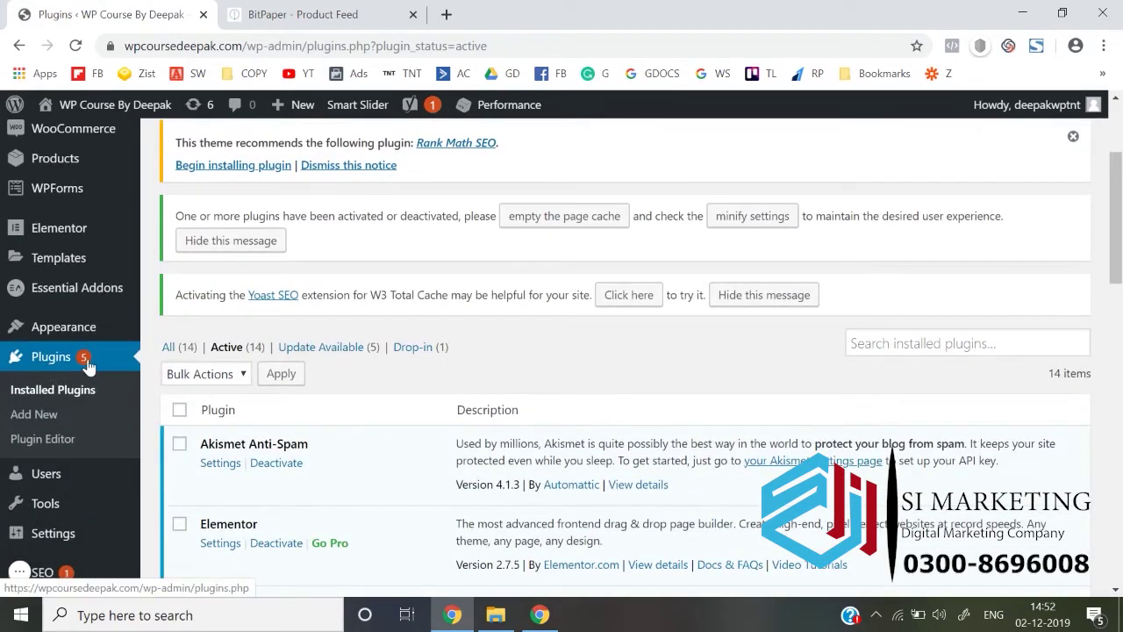
pyautogui.click(50, 422)
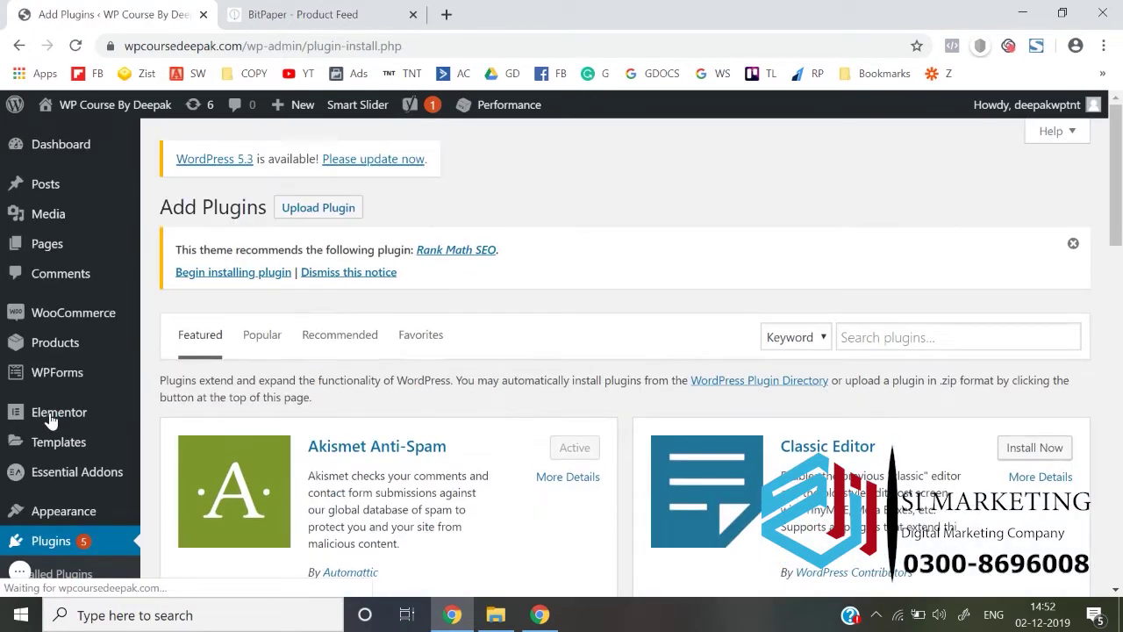
pyautogui.scroll(-2, 552, 308)
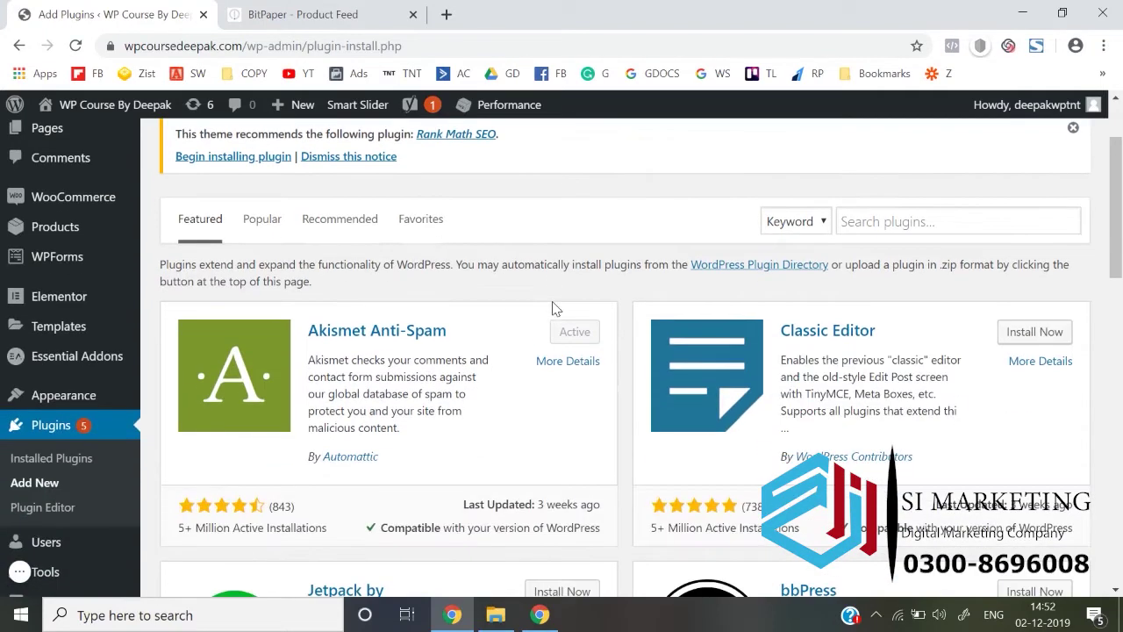
pyautogui.click(867, 221)
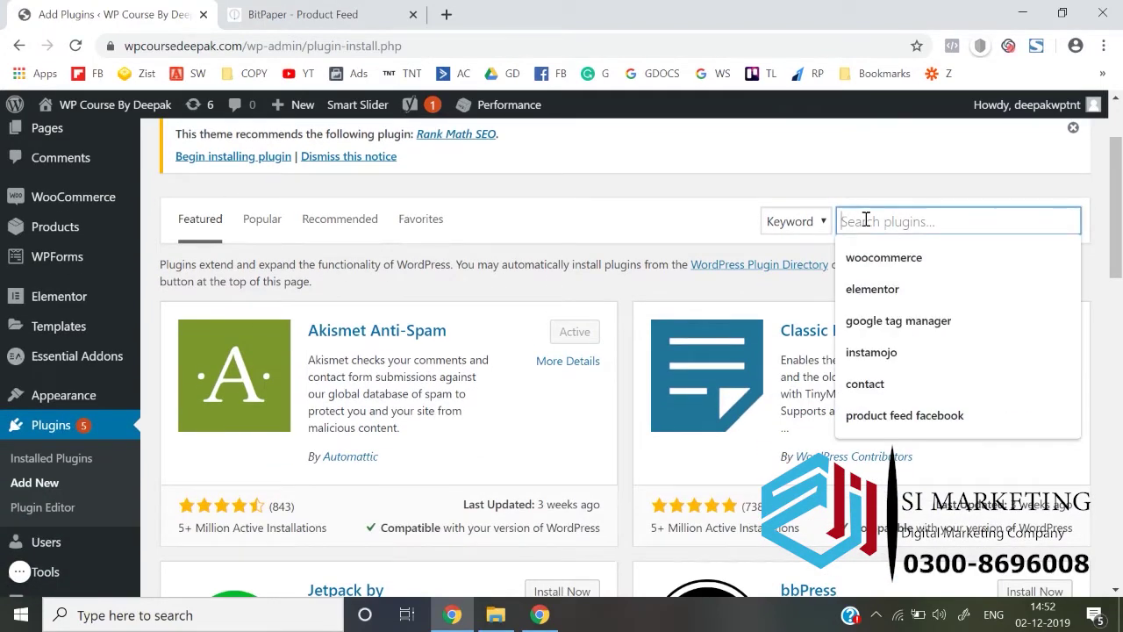
pyautogui.write('product fe')
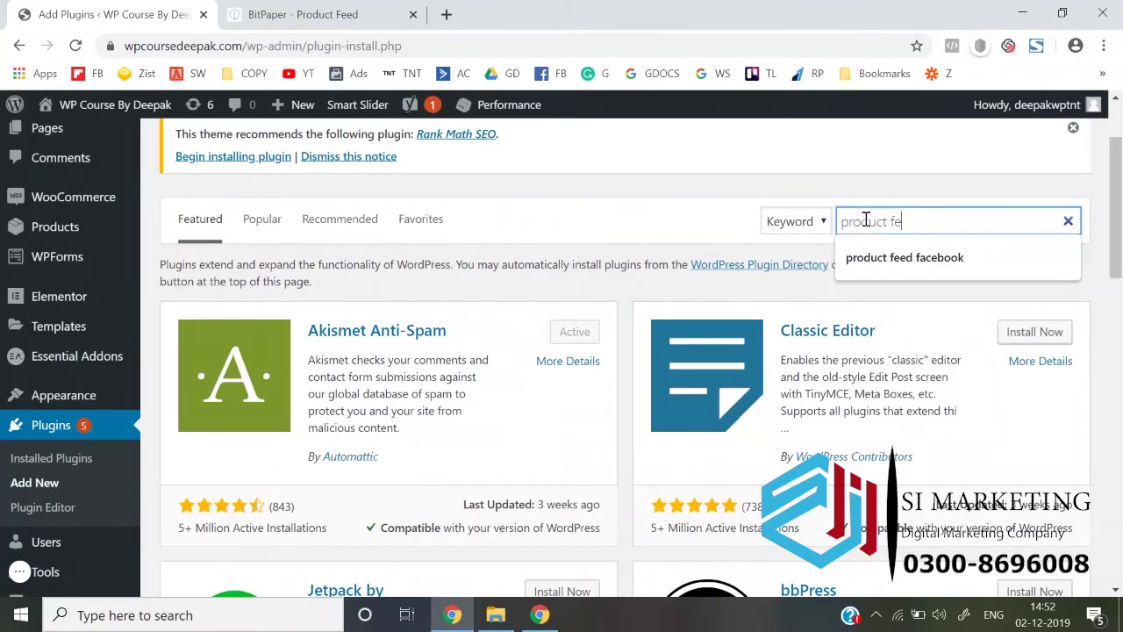
pyautogui.write('ed google')
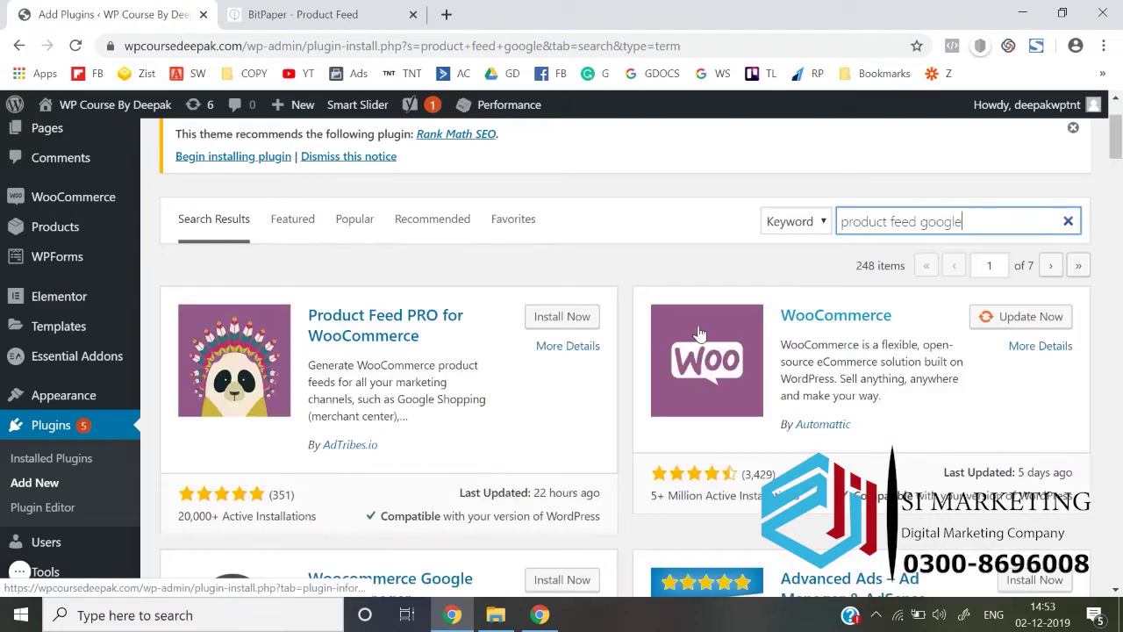
# Install and activate the "WooCommerce Product Feed for Google, Bing, eBay and Many More" plugin by WebAppick.
pyautogui.scroll(-1, 699, 333)
pyautogui.scroll(-5, 699, 334)
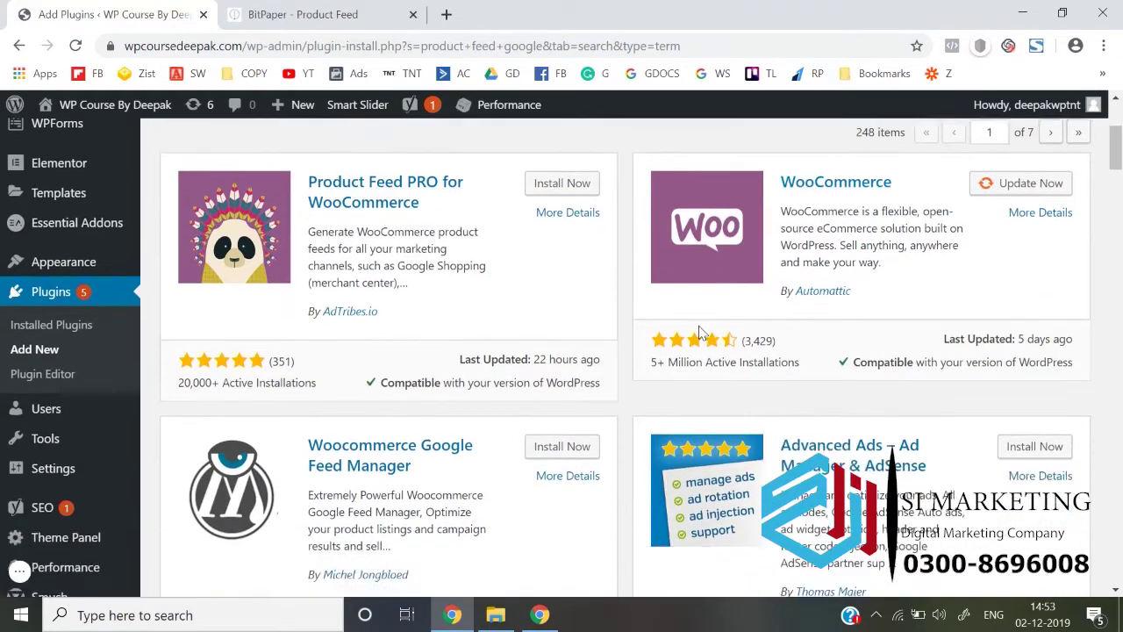
pyautogui.scroll(-1, 699, 334)
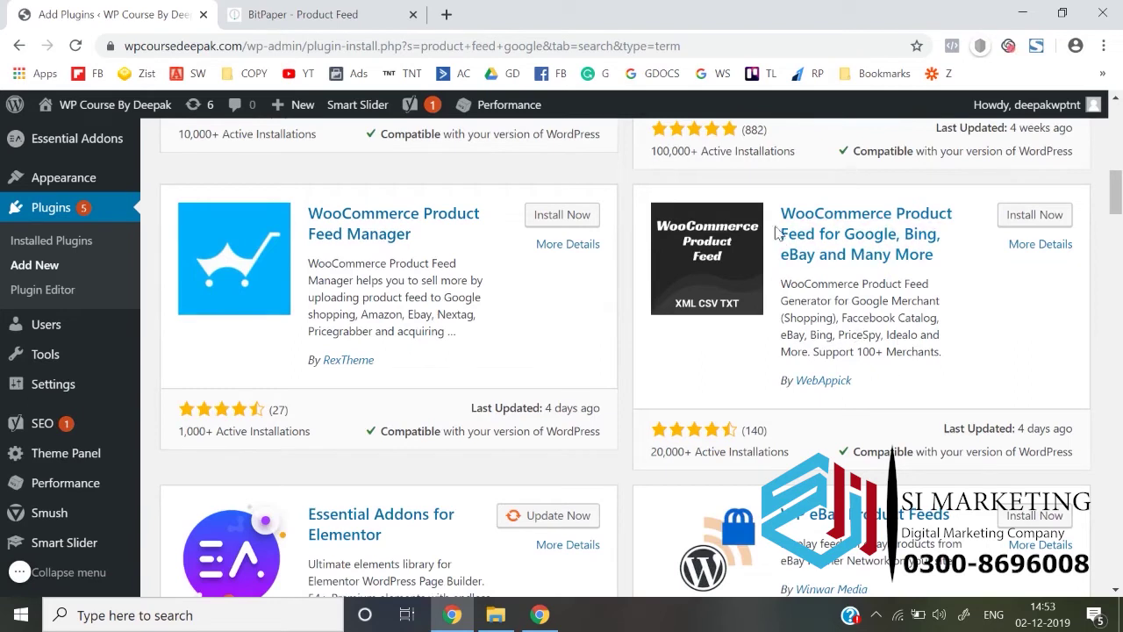
pyautogui.moveTo(956, 272); pyautogui.dragTo(793, 198)
pyautogui.click(793, 198)
pyautogui.moveTo(853, 382); pyautogui.dragTo(800, 386)
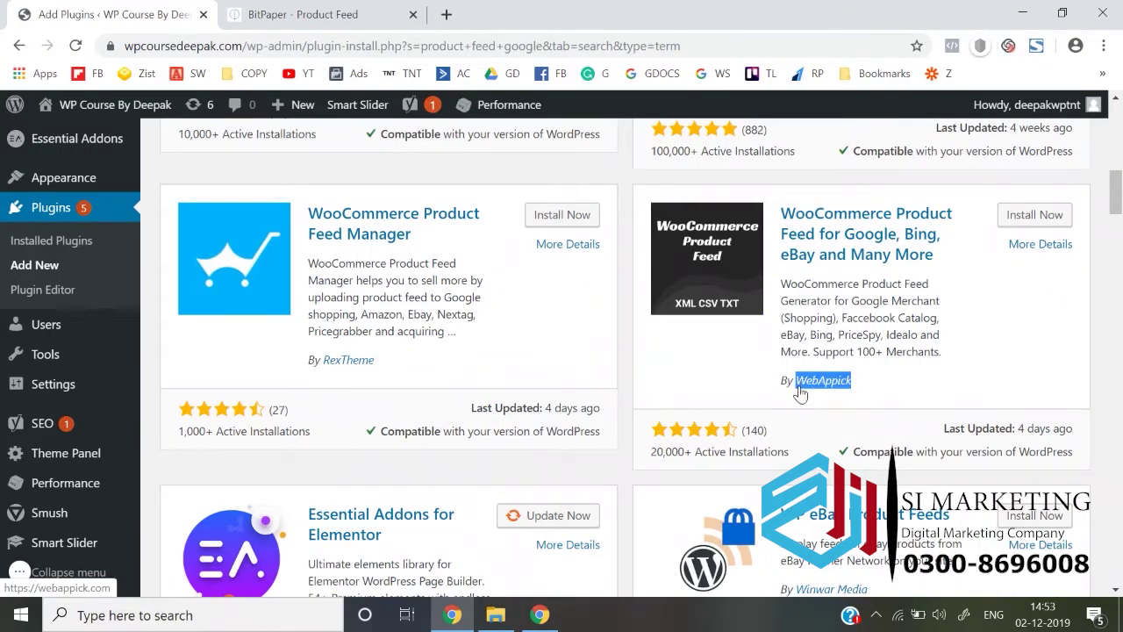
pyautogui.click(875, 384)
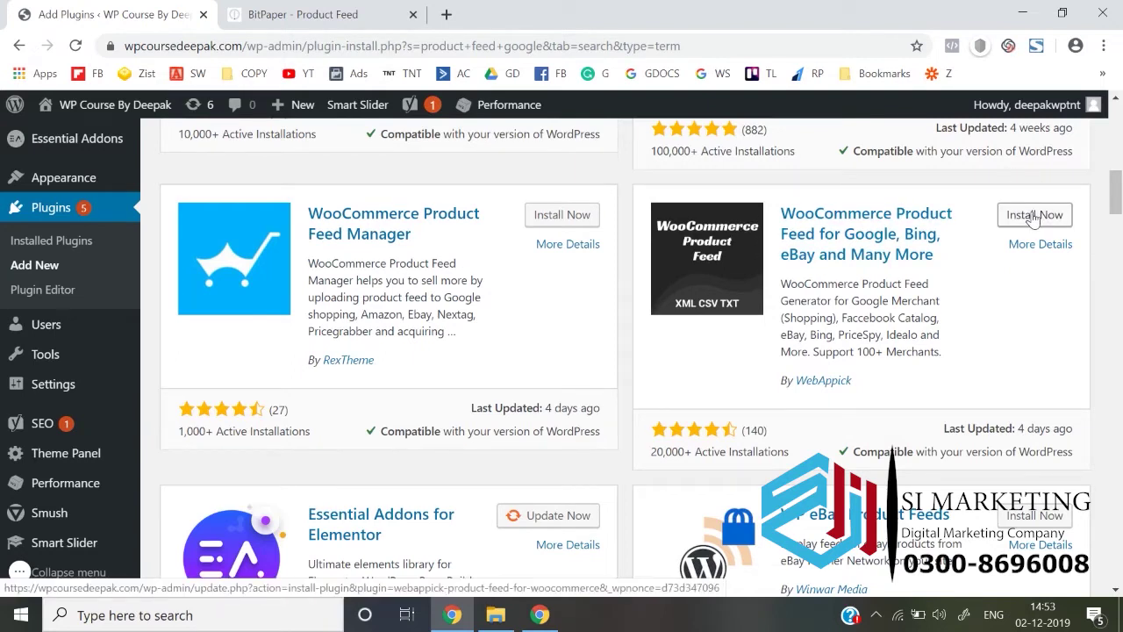
pyautogui.scroll(10, 828, 273)
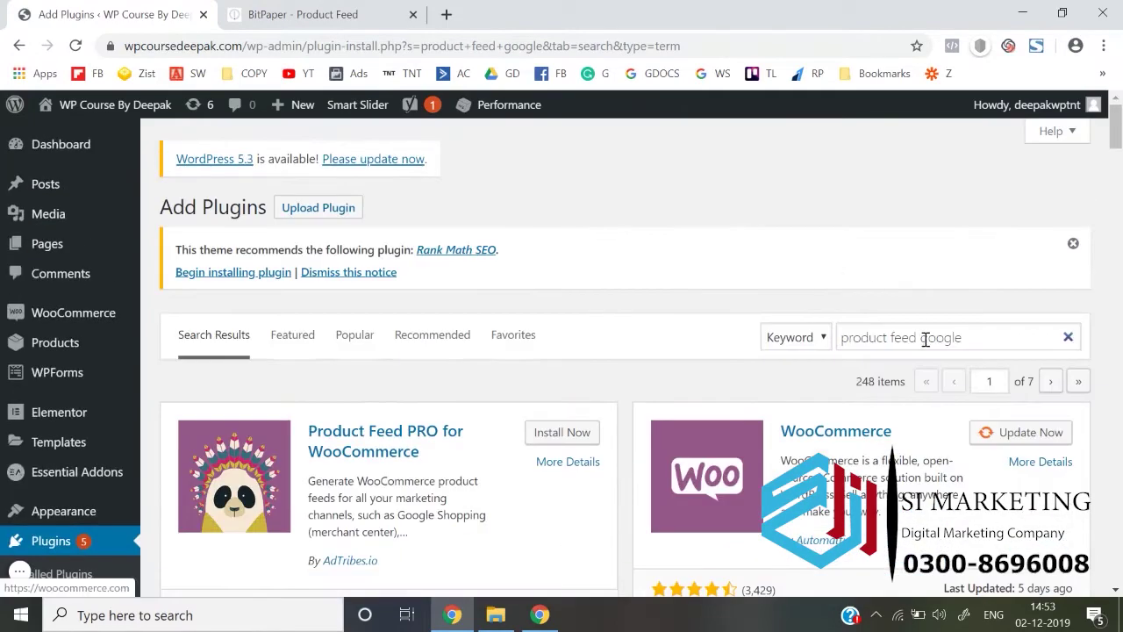
pyautogui.scroll(-10, 931, 339)
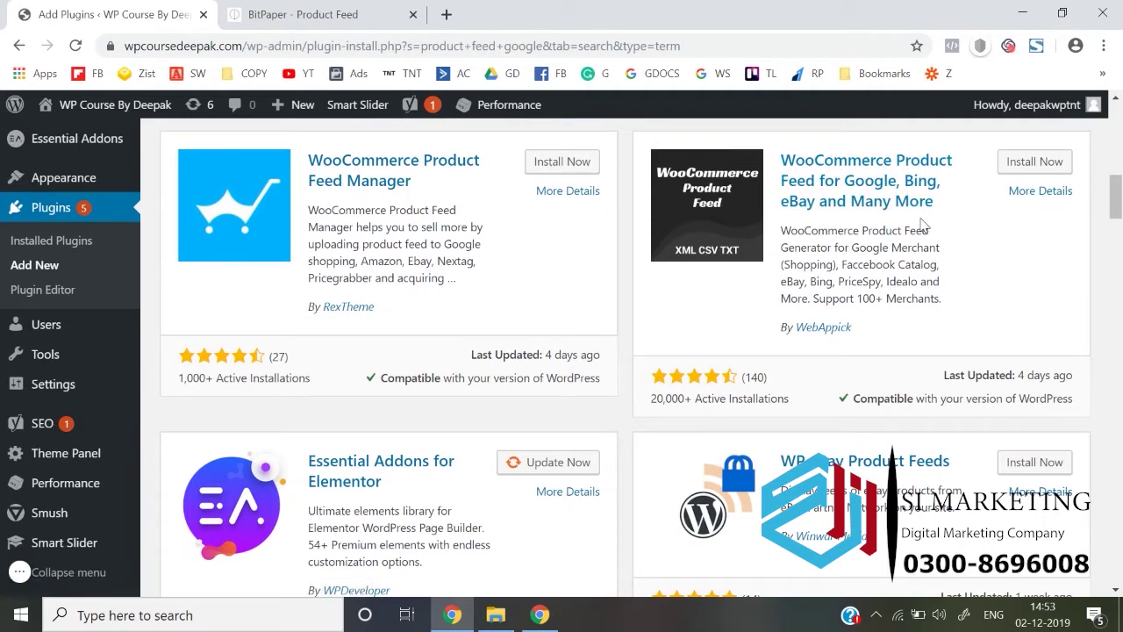
pyautogui.click(1027, 166)
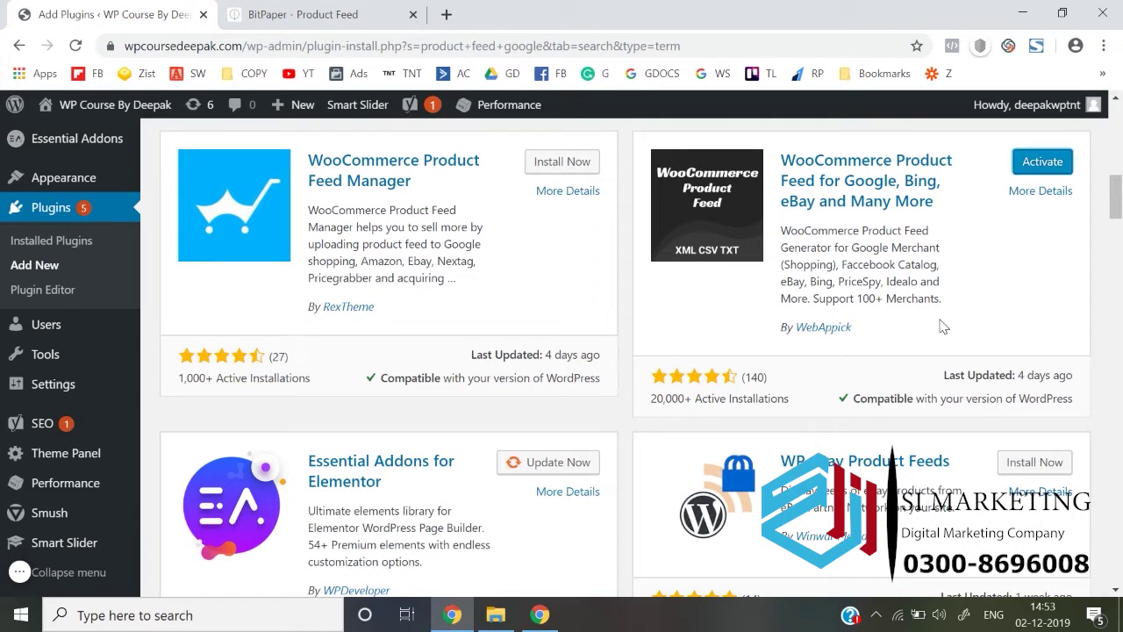
pyautogui.click(1026, 170)
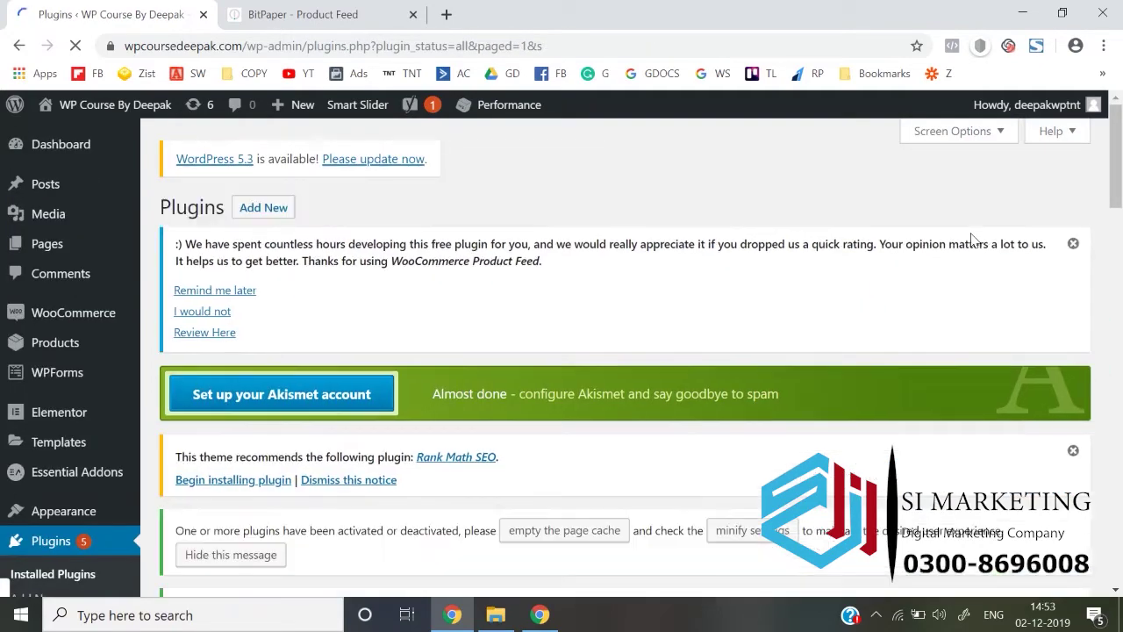
# Open the Make Feed page of the Woo Feed plugin.
pyautogui.scroll(-3, 372, 280)
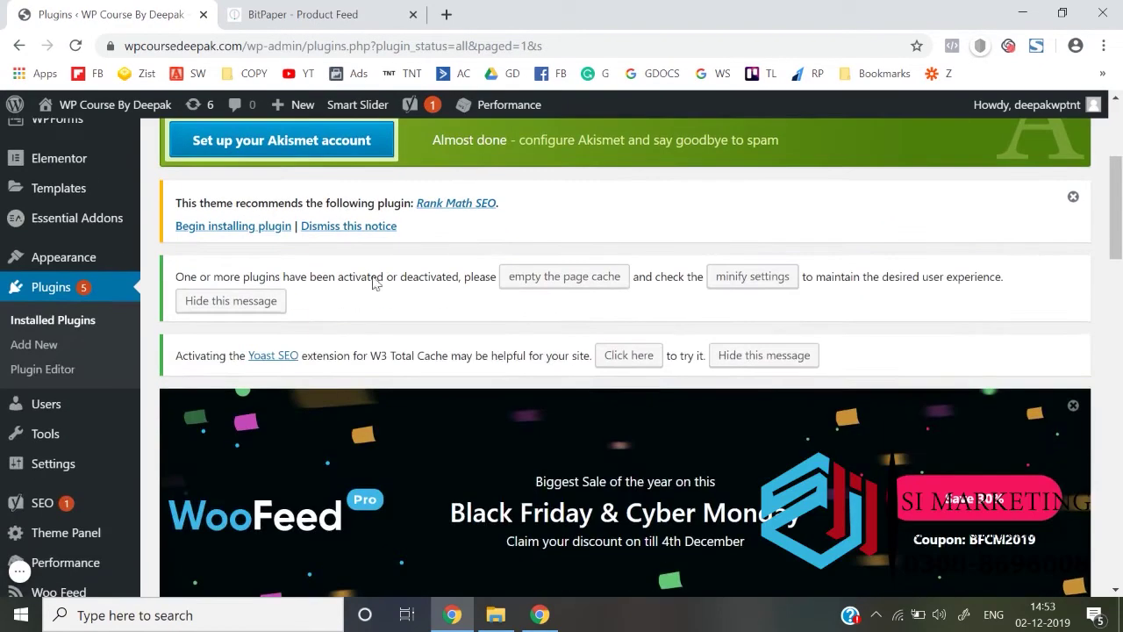
pyautogui.scroll(-3, 131, 389)
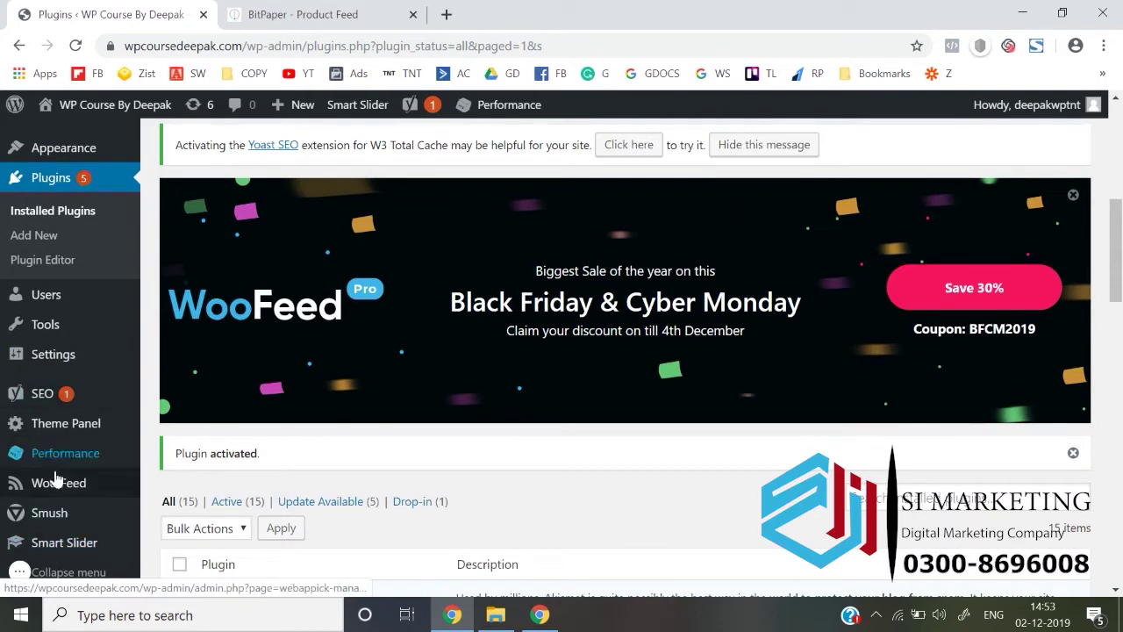
pyautogui.moveTo(80, 451)
pyautogui.moveTo(82, 492)
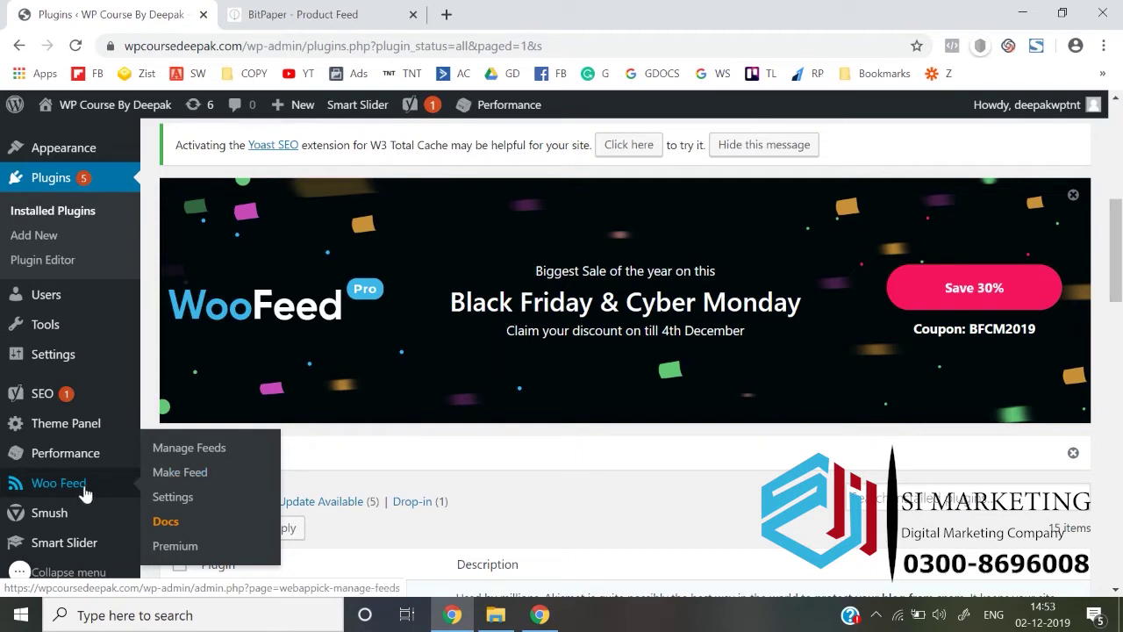
pyautogui.click(192, 475)
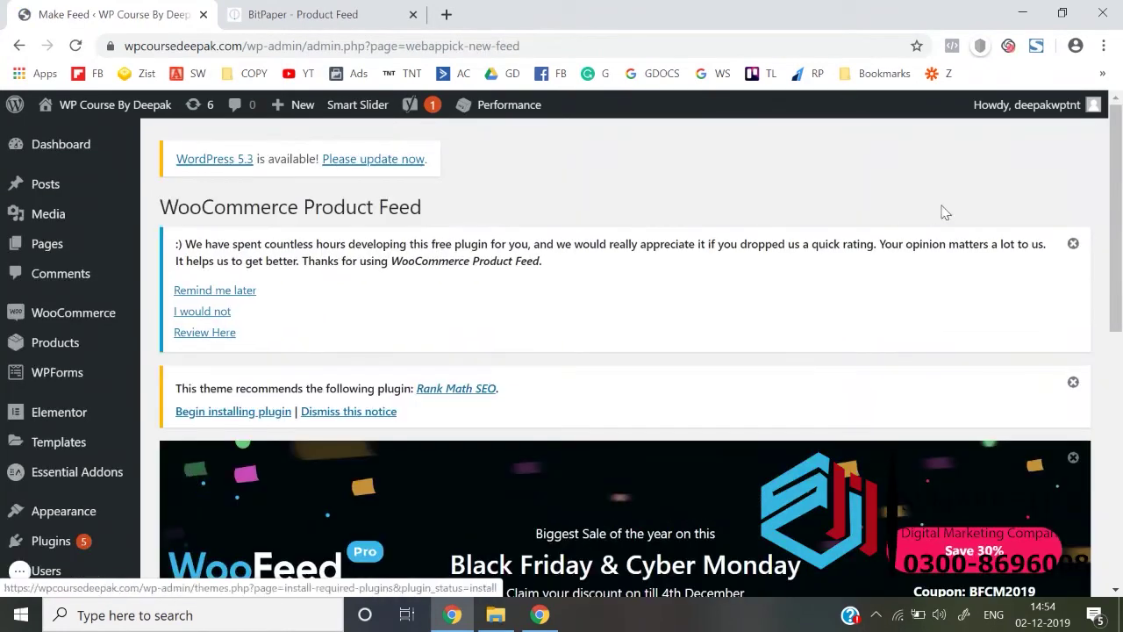
# Dismiss the review request, Rank Math SEO recommendation, WooFeed sale banner and free-version notice on the feed page.
pyautogui.click(1073, 245)
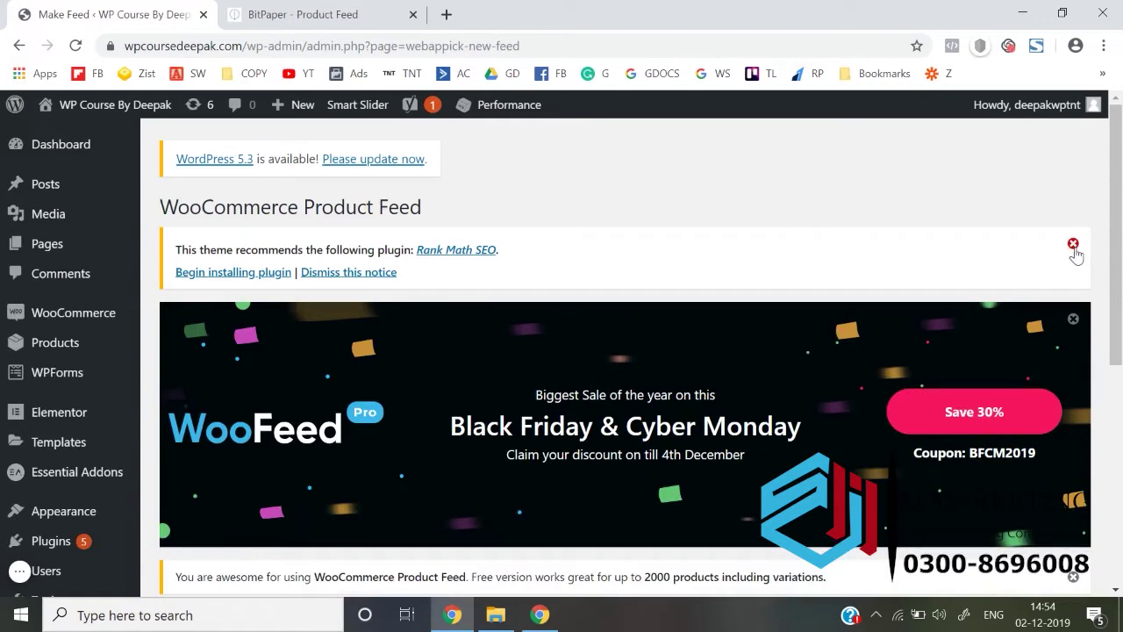
pyautogui.click(1073, 245)
pyautogui.click(1073, 245)
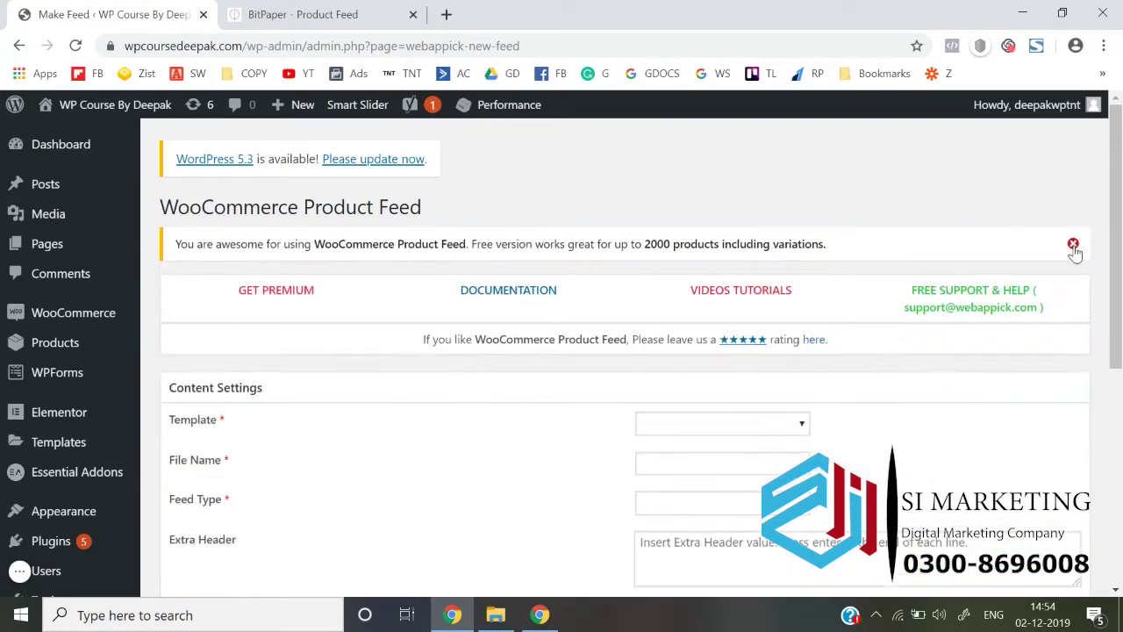
pyautogui.click(1074, 245)
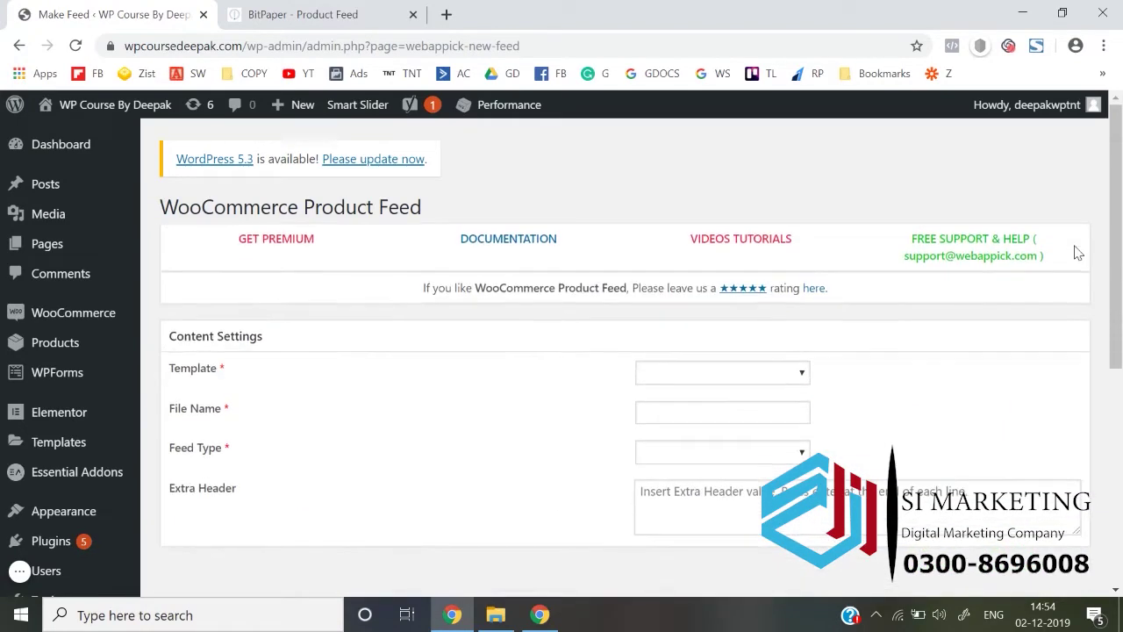
# Set the feed's template to Google Shopping, its file name to "Google Product Feed" and its feed type to CSV.
pyautogui.scroll(-1, 522, 373)
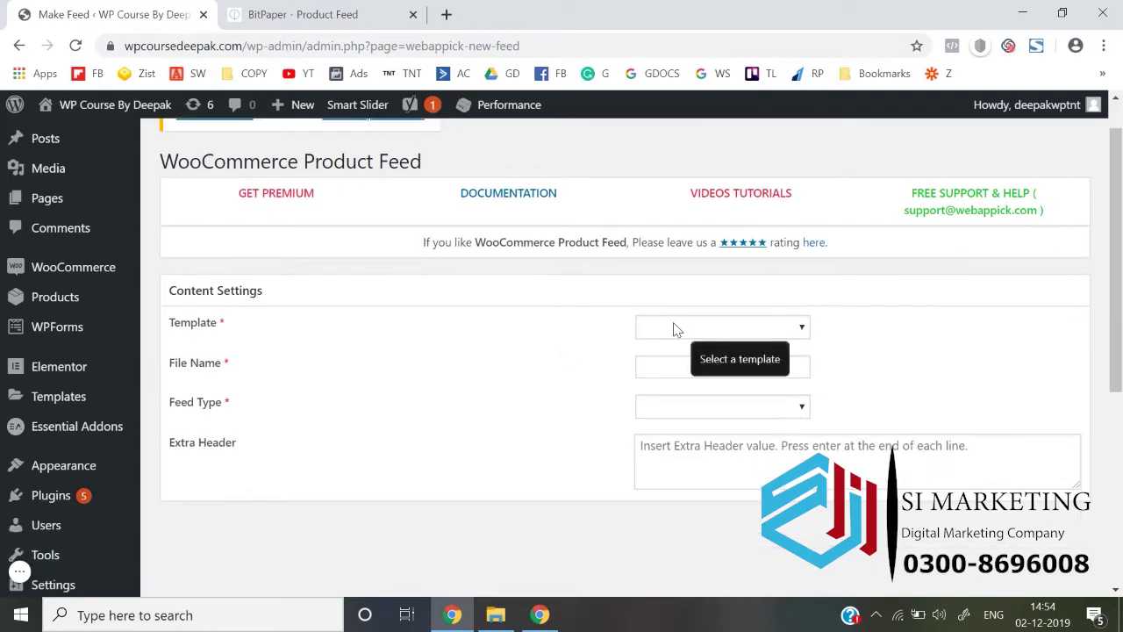
pyautogui.click(673, 326)
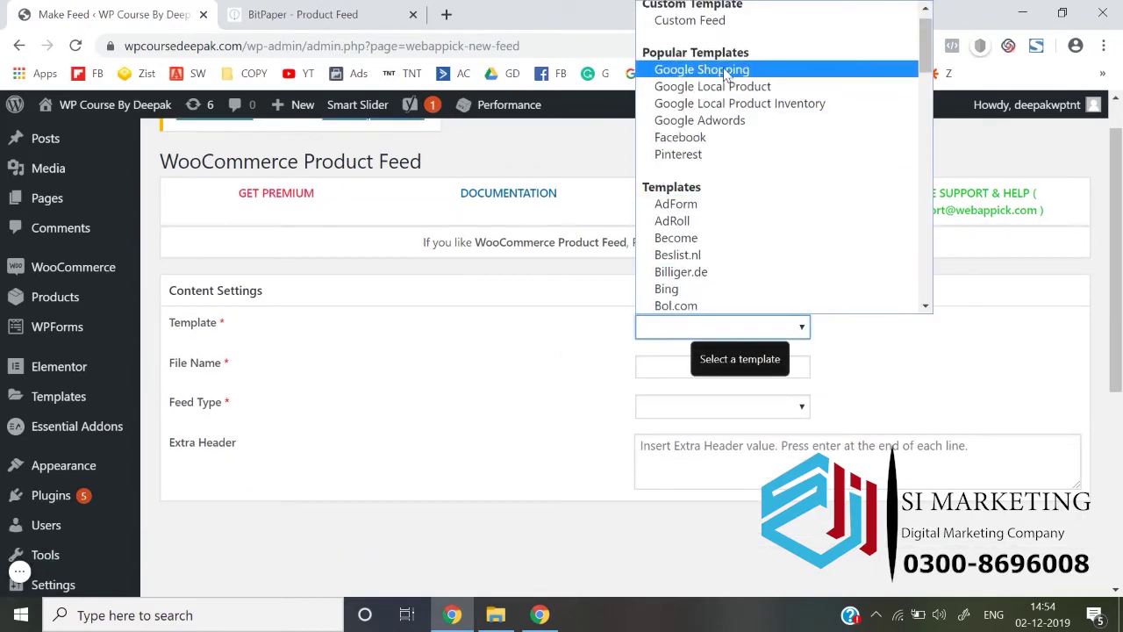
pyautogui.click(715, 70)
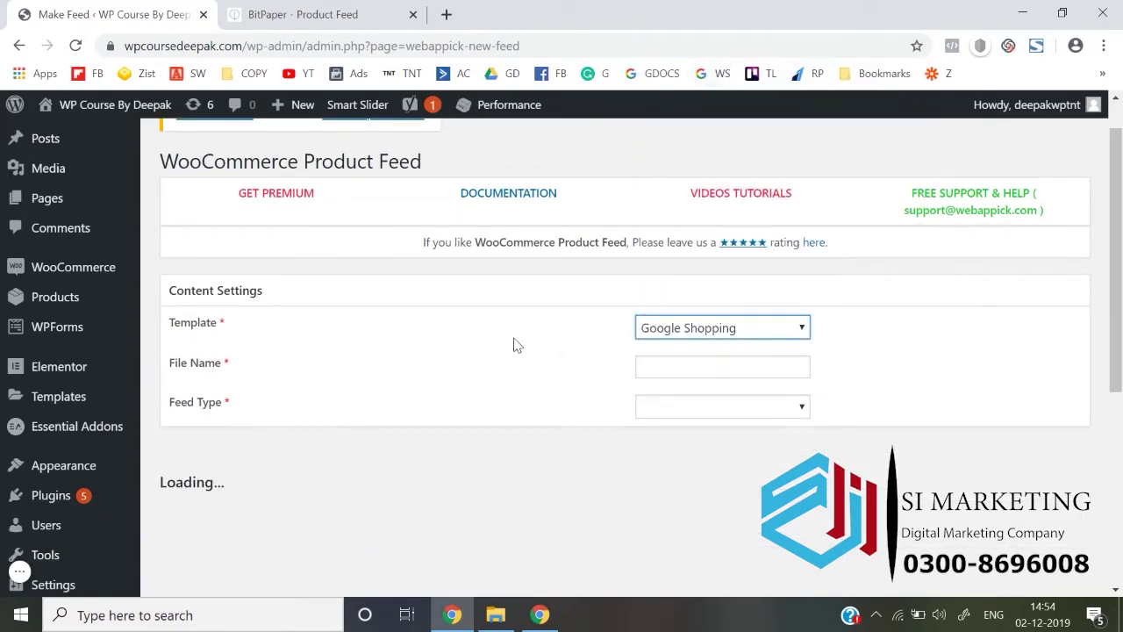
pyautogui.scroll(-1, 514, 343)
pyautogui.click(660, 309)
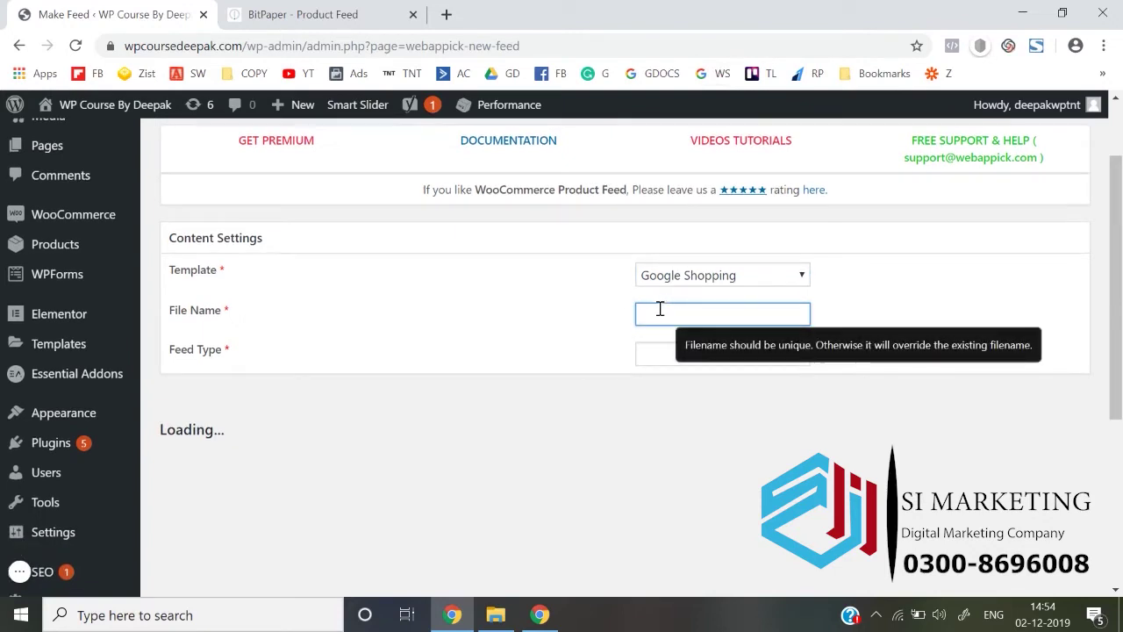
pyautogui.write('Google P')
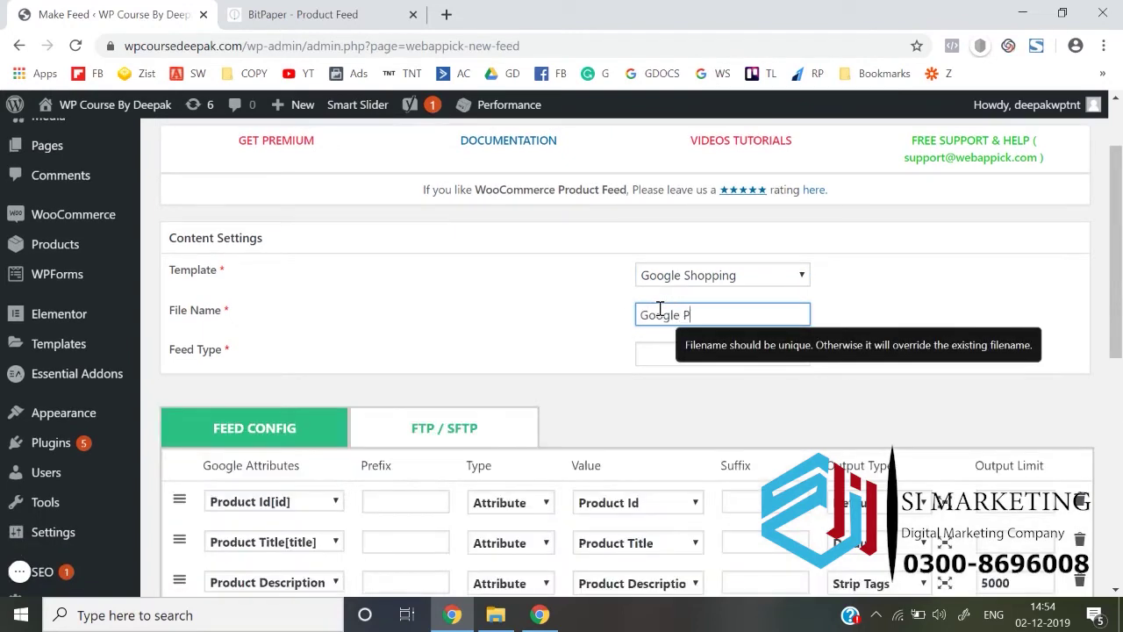
pyautogui.write('roduct Feed')
pyautogui.click(705, 351)
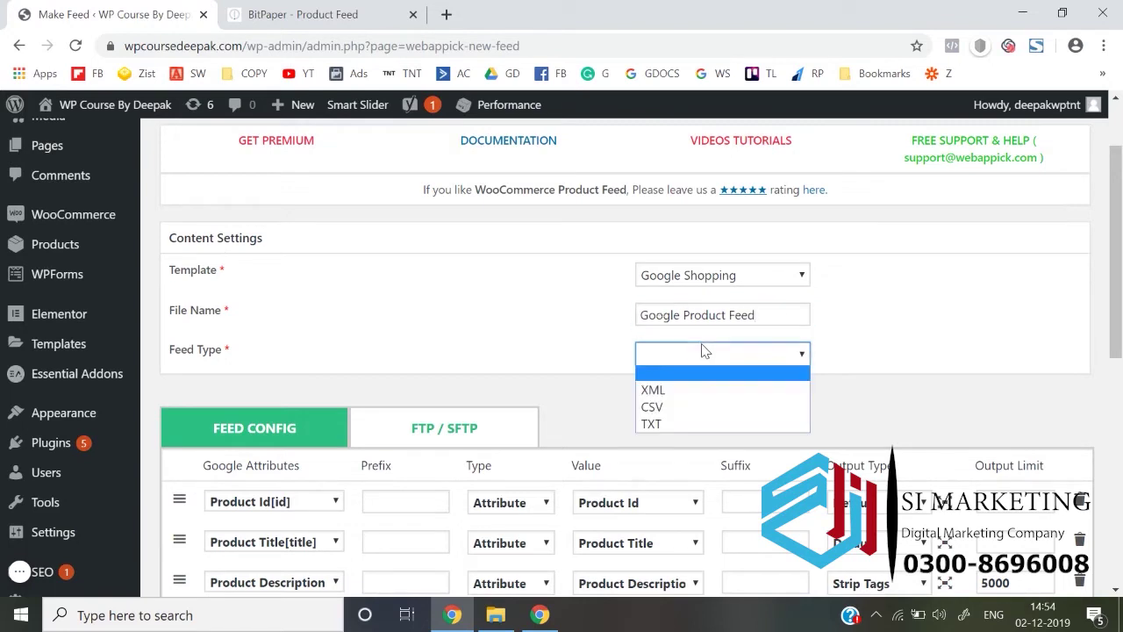
pyautogui.click(677, 407)
# Set the Google Product Category attribute's value to Animals & Pet Supplies in the feed configuration.
pyautogui.scroll(-1, 506, 401)
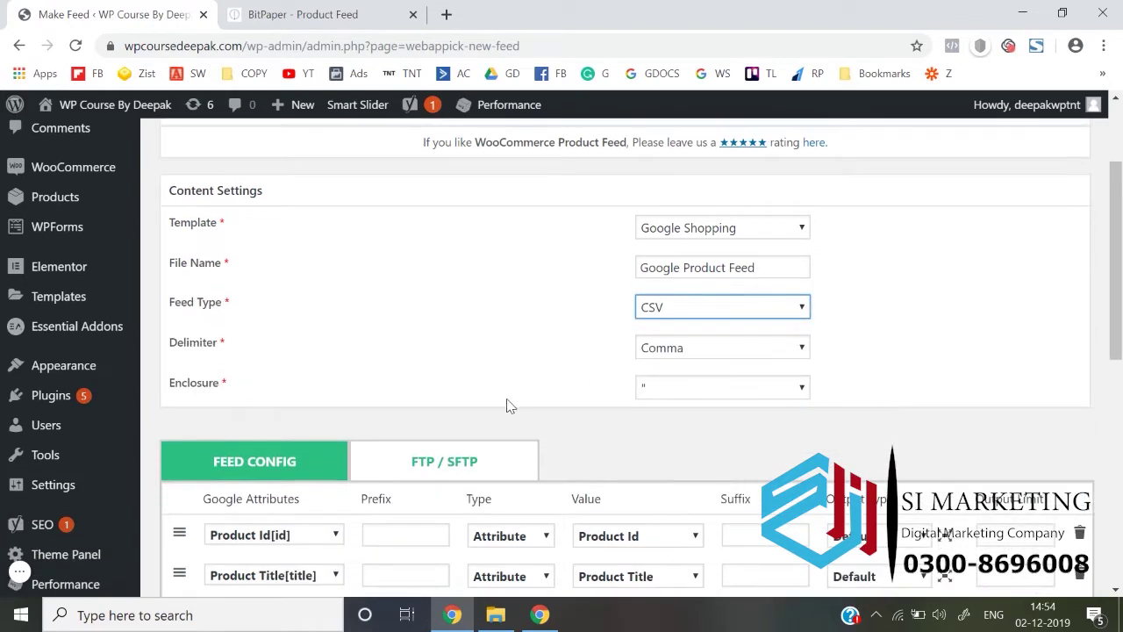
pyautogui.scroll(-3, 553, 392)
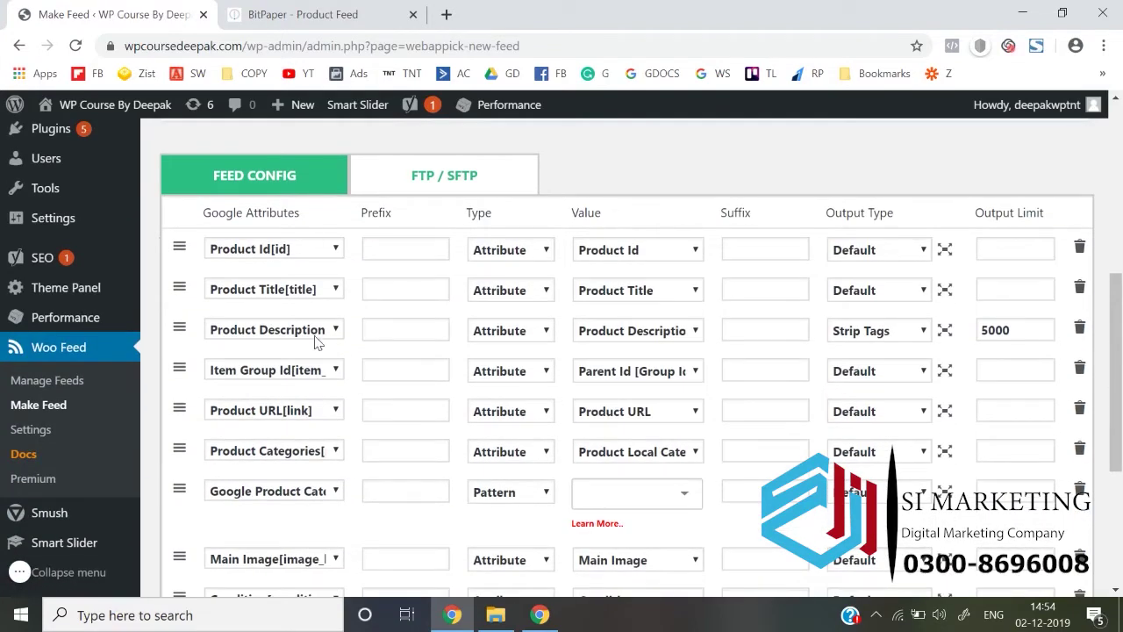
pyautogui.scroll(-1, 317, 343)
pyautogui.scroll(-2, 318, 342)
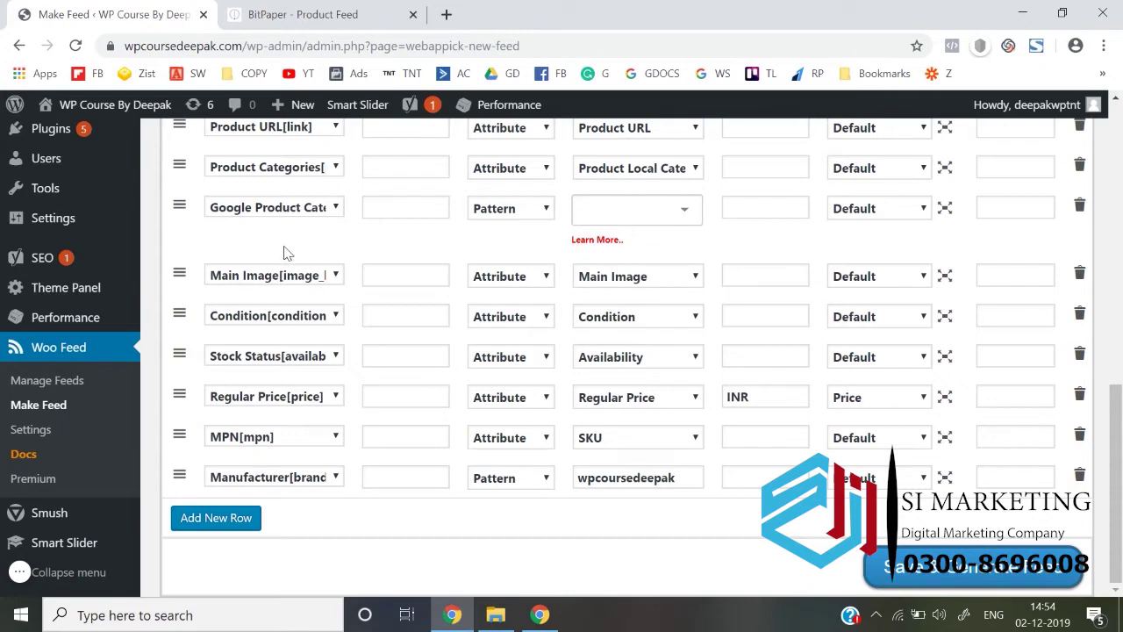
pyautogui.click(590, 209)
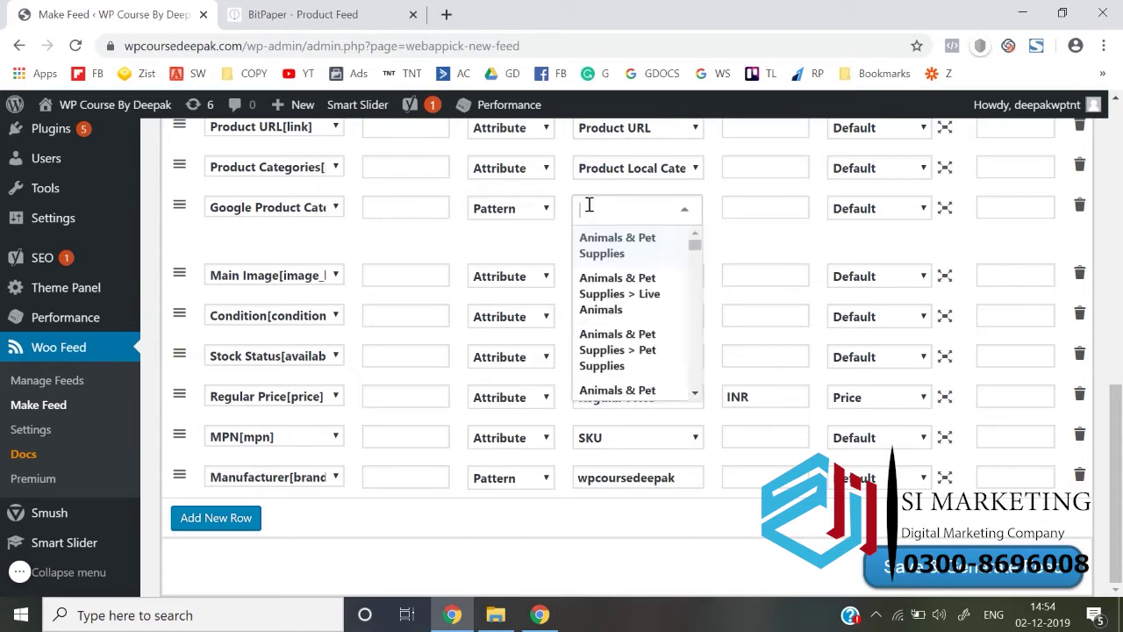
pyautogui.scroll(-1, 611, 333)
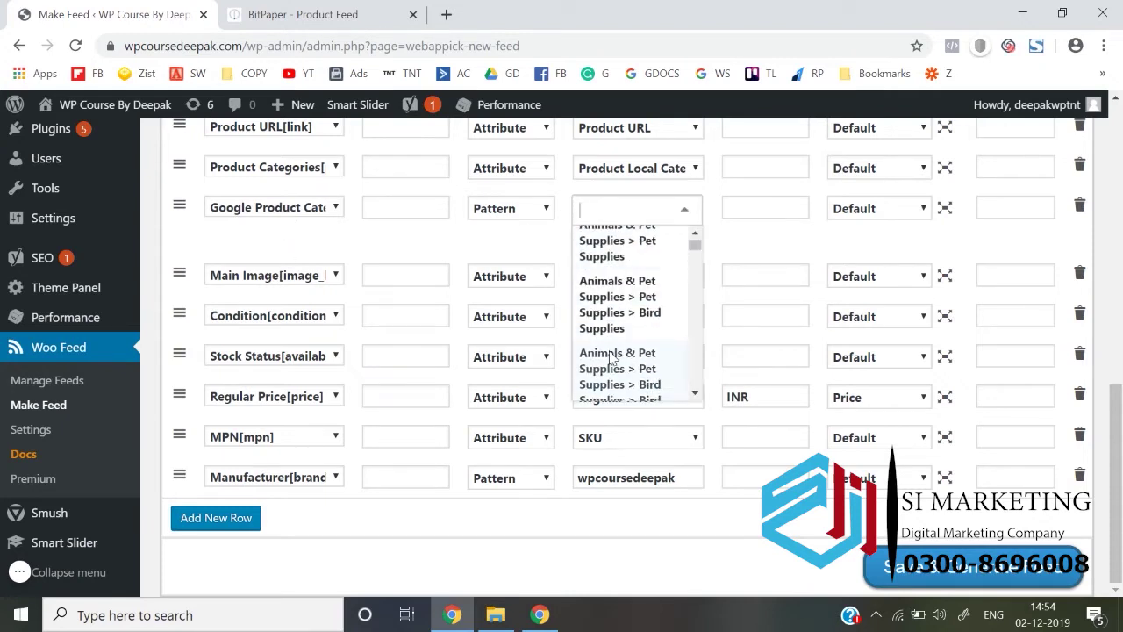
pyautogui.scroll(1, 613, 355)
pyautogui.click(639, 250)
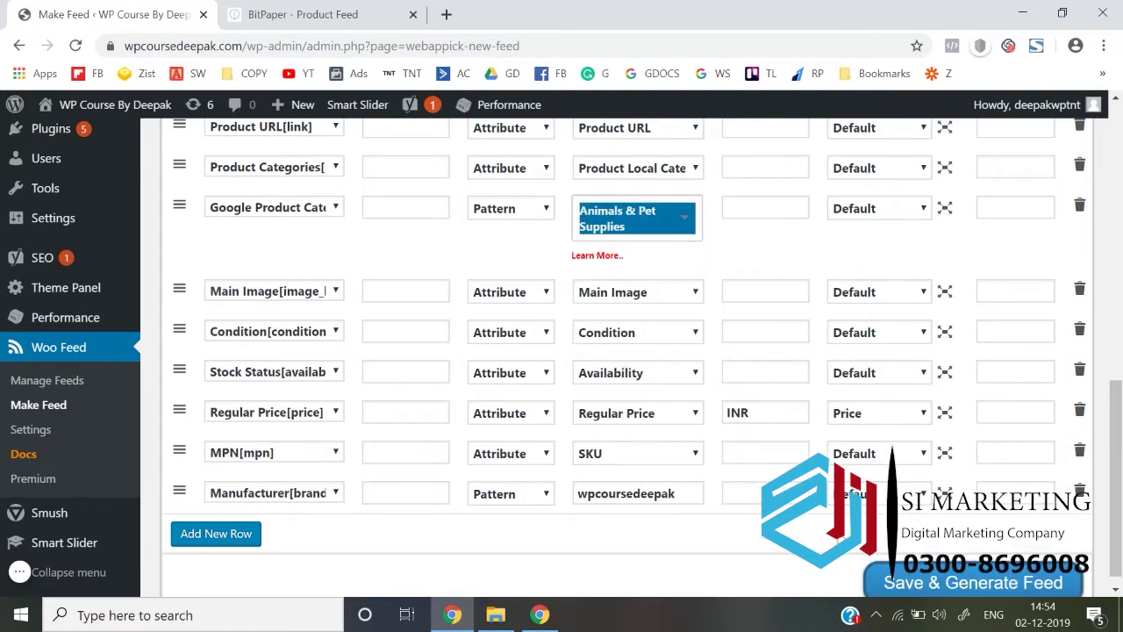
# Save and generate the feed, and download the google-product-feed CSV file from the managed feeds.
pyautogui.scroll(-1, 948, 570)
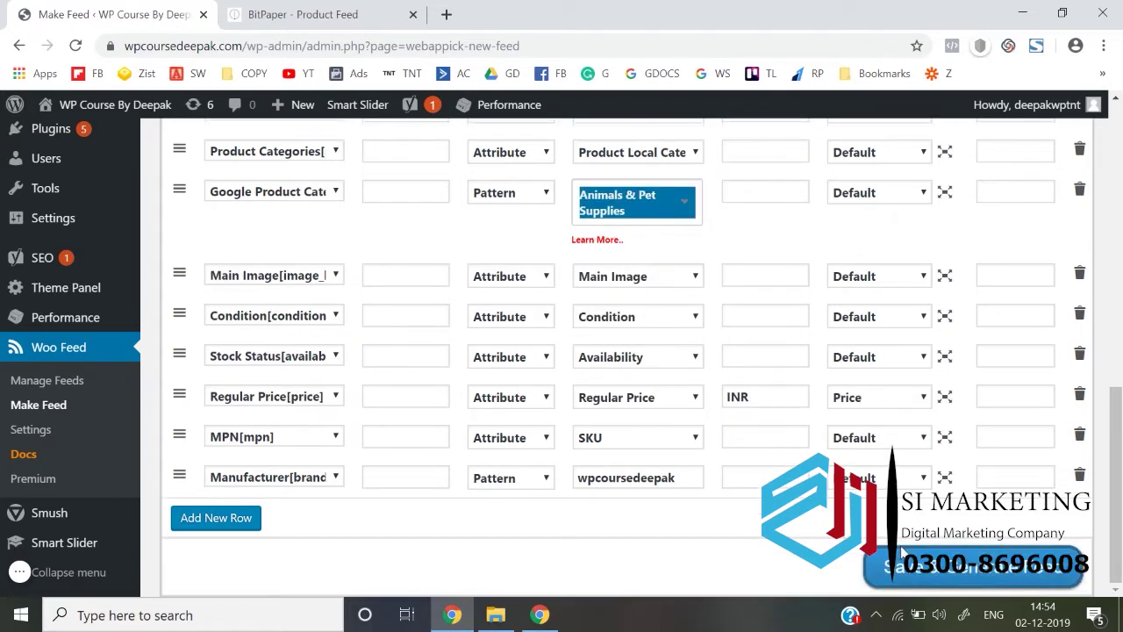
pyautogui.click(948, 571)
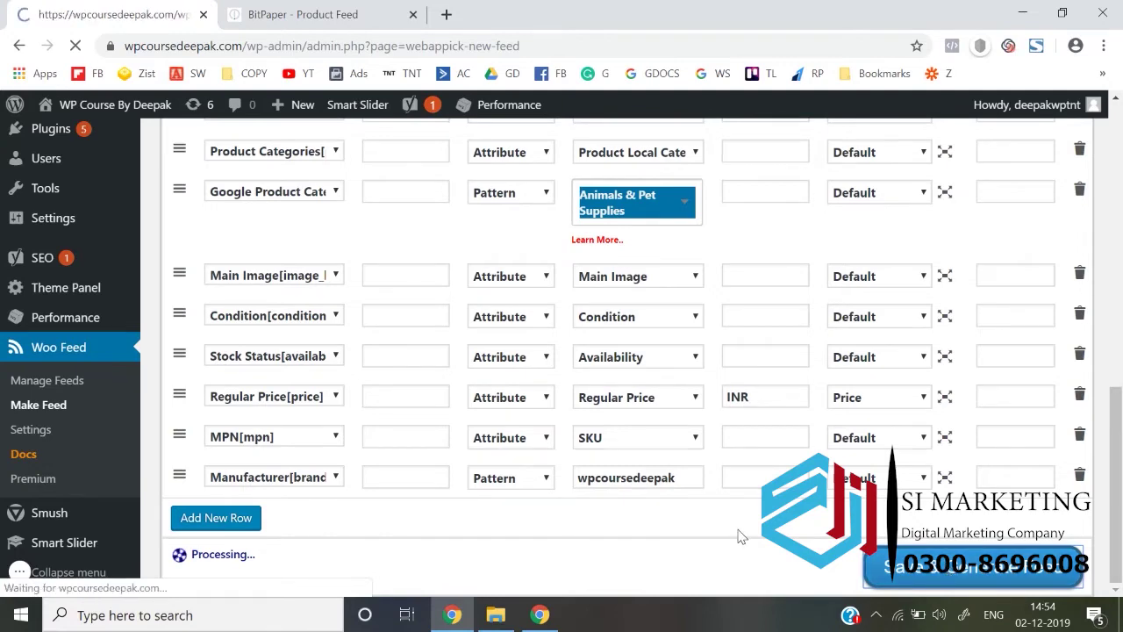
pyautogui.scroll(-3, 740, 537)
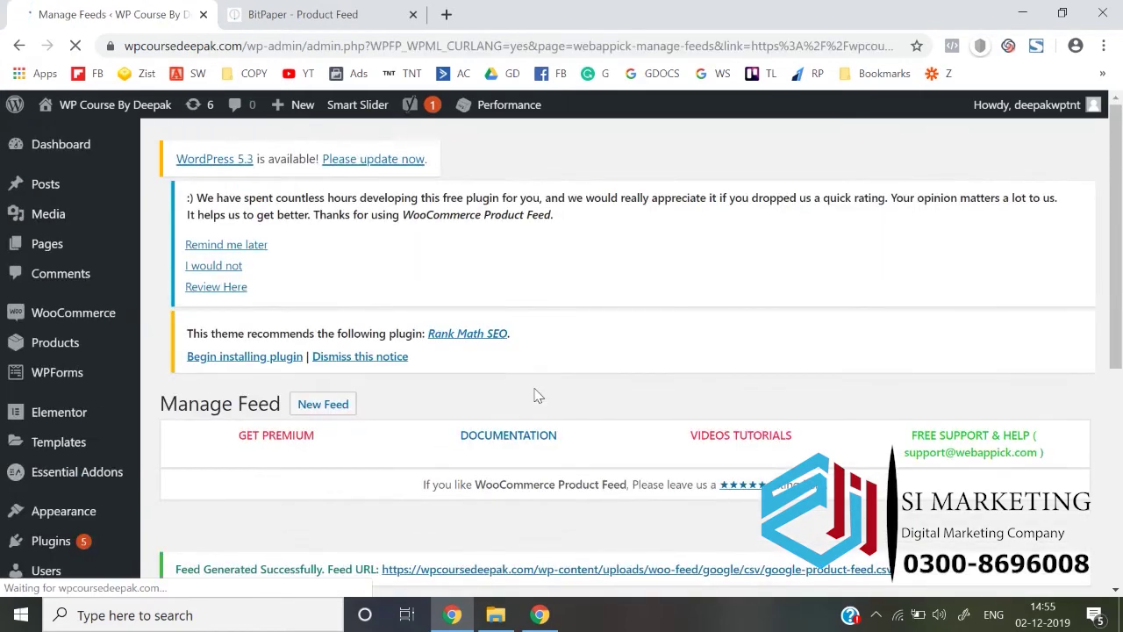
pyautogui.scroll(-3, 537, 396)
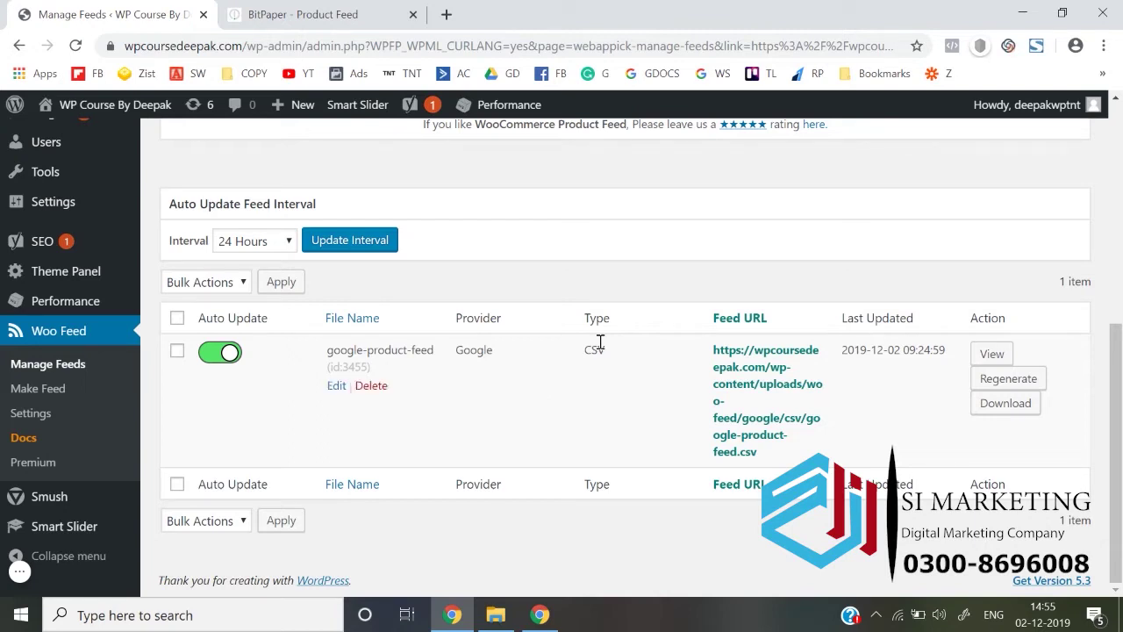
pyautogui.click(985, 416)
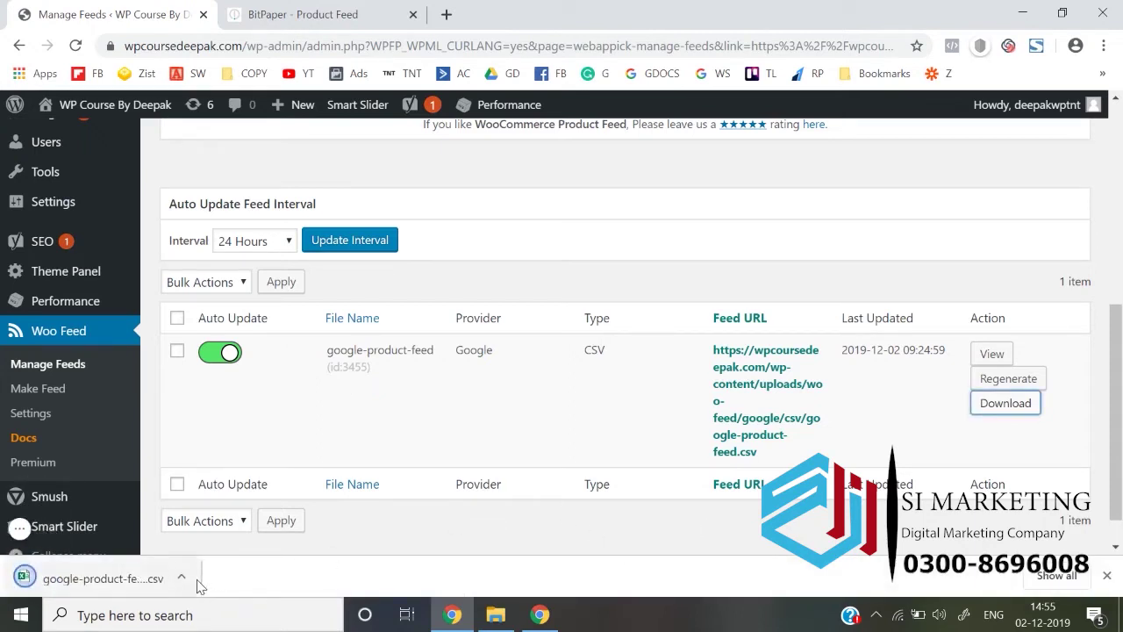
# Open drive.google.com in a new browser tab.
pyautogui.click(447, 15)
pyautogui.write('driv')
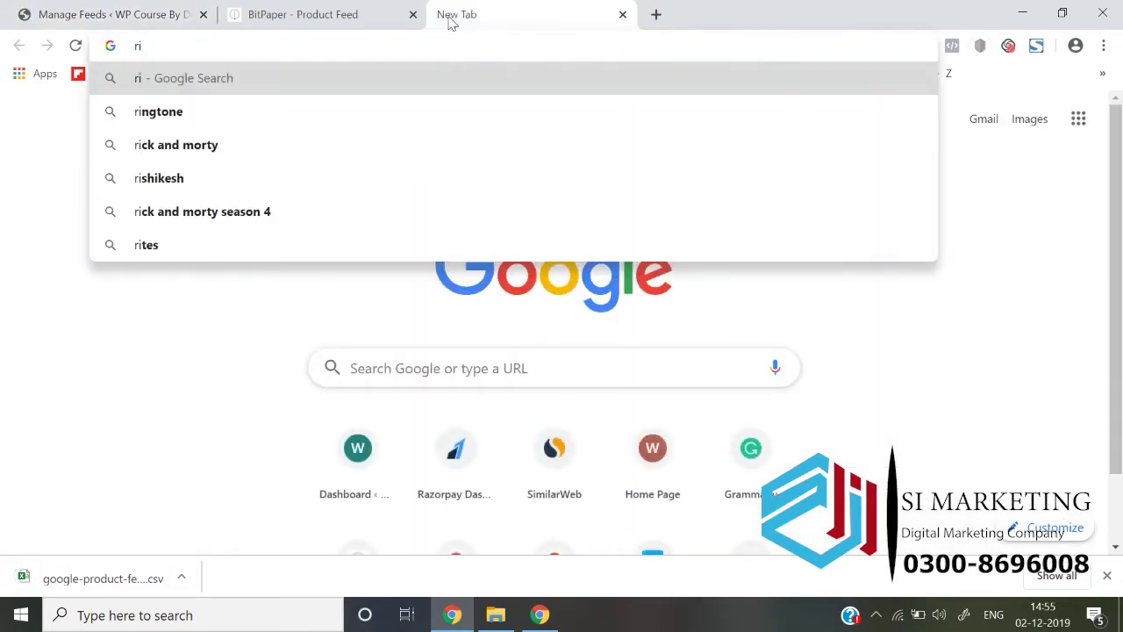
pyautogui.write('e')
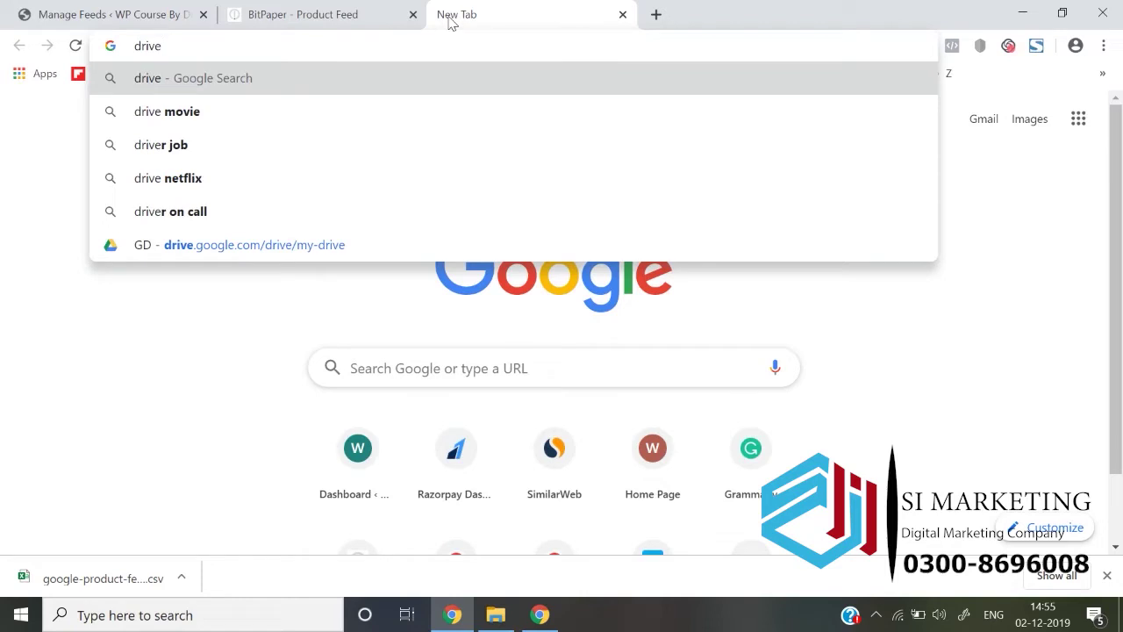
pyautogui.write('.google.com')
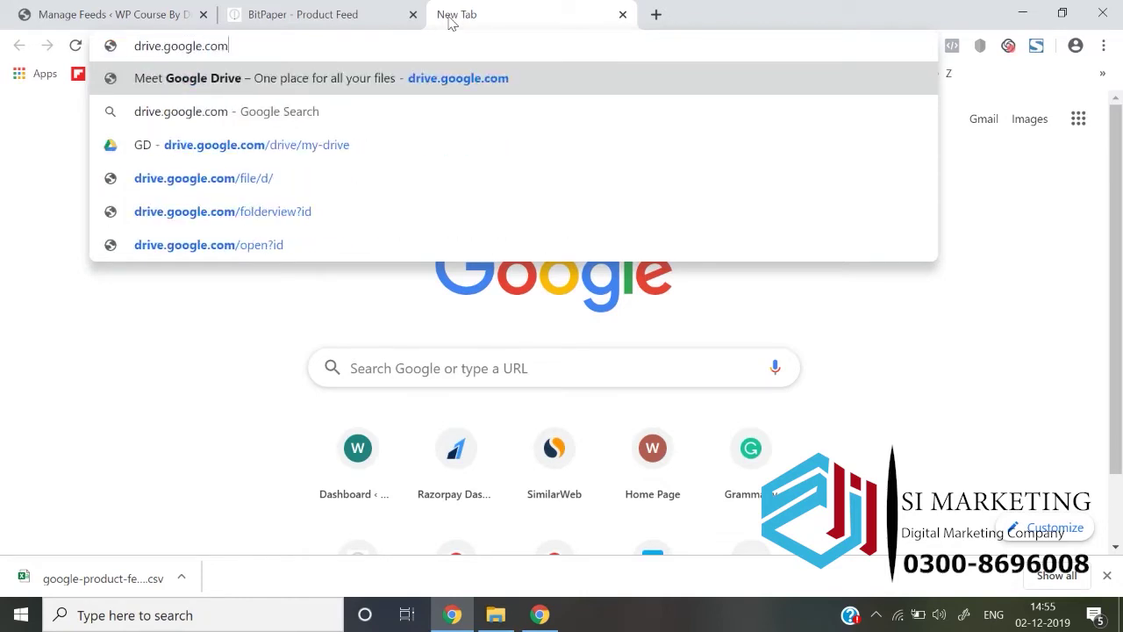
pyautogui.press('Return')
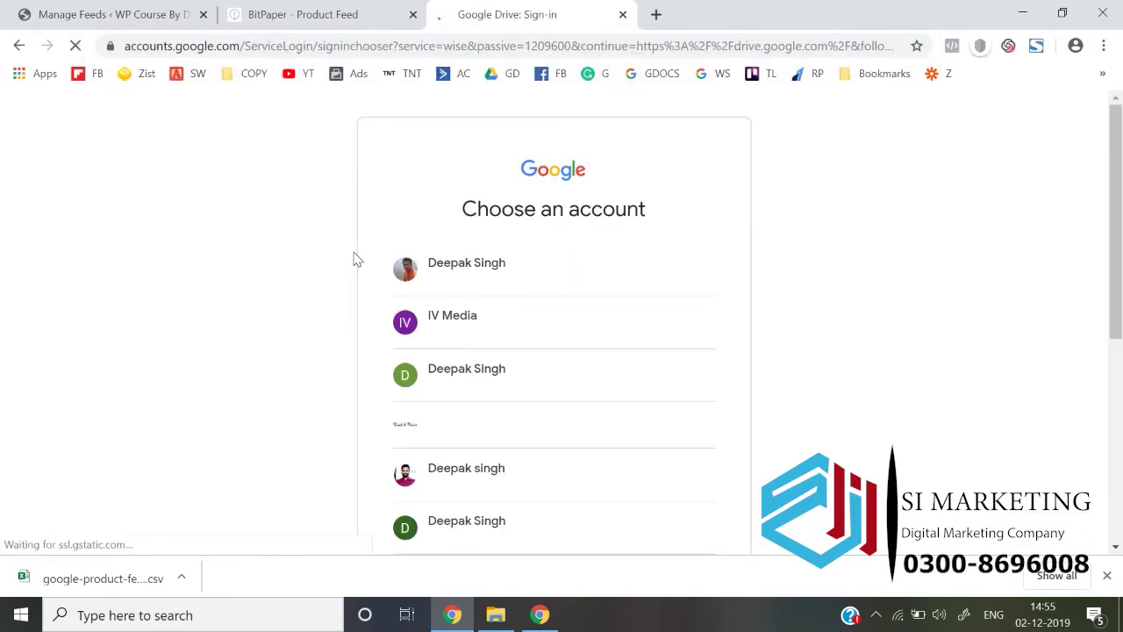
# Choose the last listed Google account and enter its account password to sign in to Google Drive.
pyautogui.scroll(-5, 466, 329)
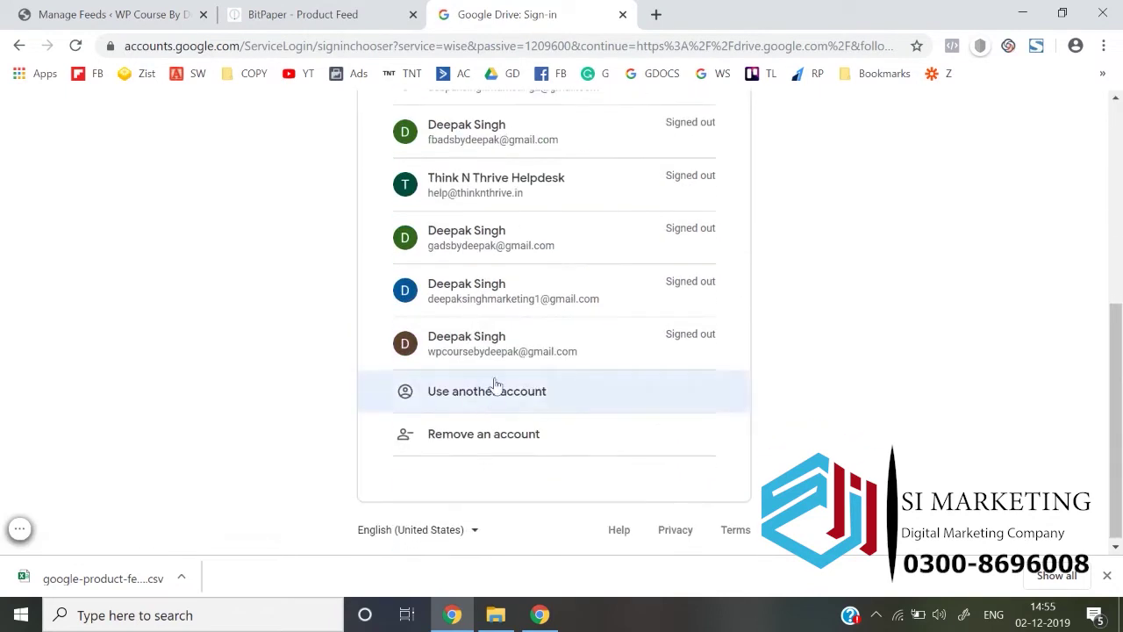
pyautogui.click(501, 355)
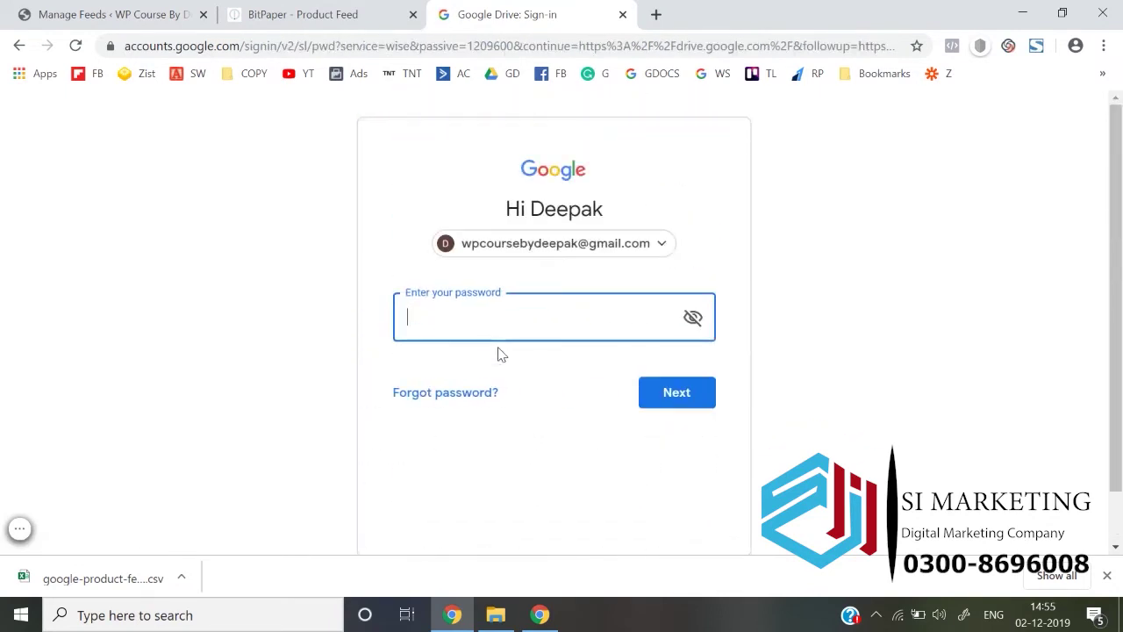
pyautogui.write('••')
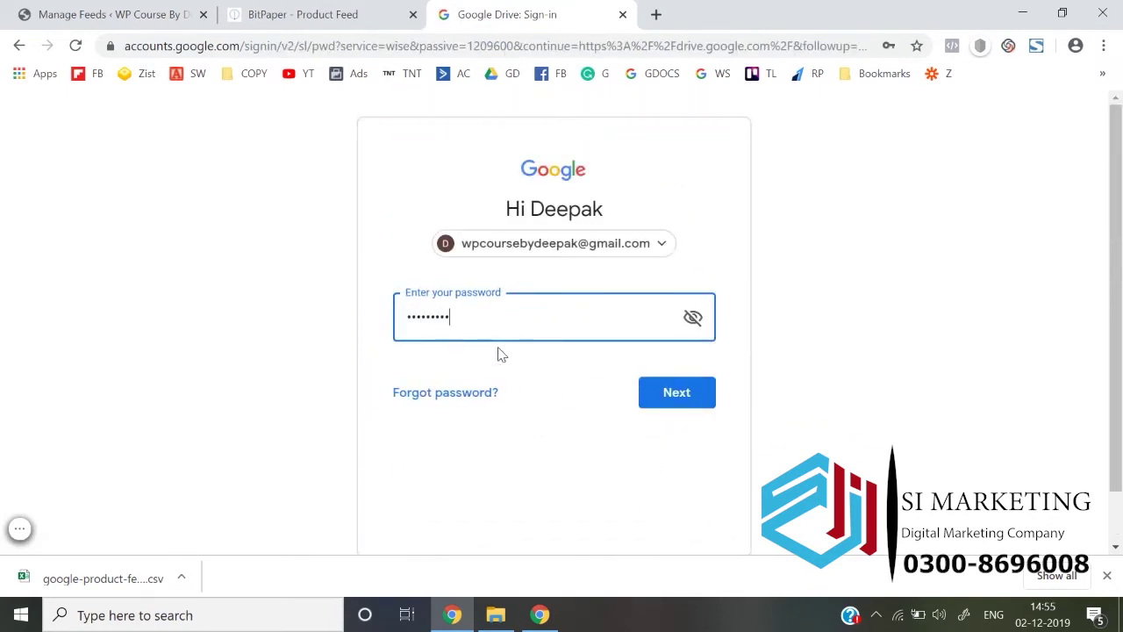
pyautogui.press('Return')
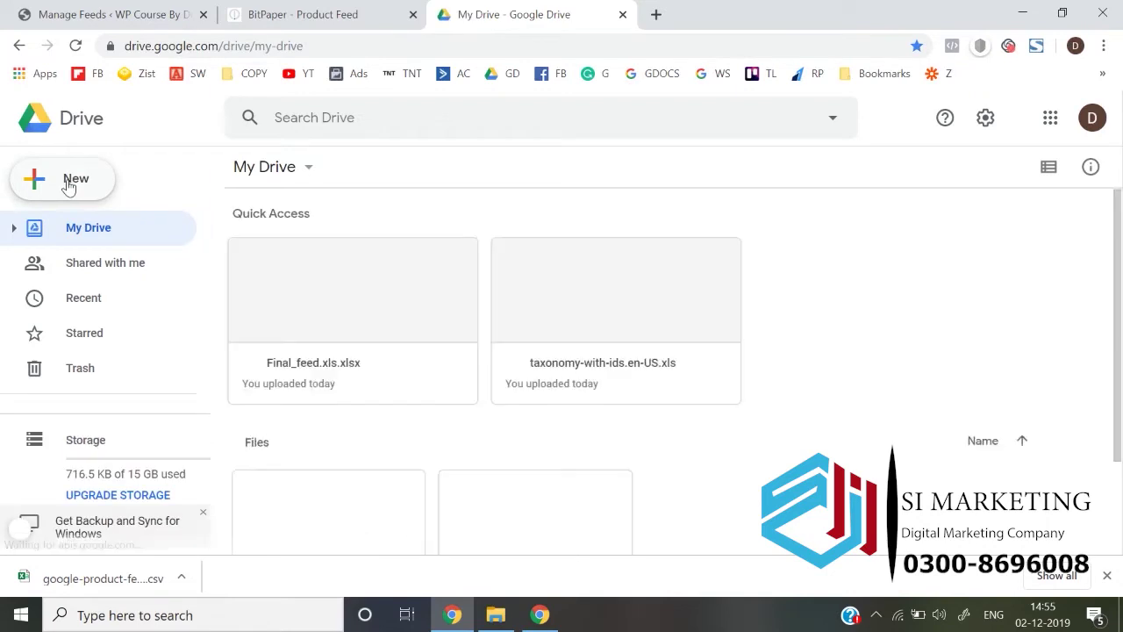
# Upload google-product-feed.csv from the Downloads folder to My Drive and open it with Google Sheets.
pyautogui.click(69, 184)
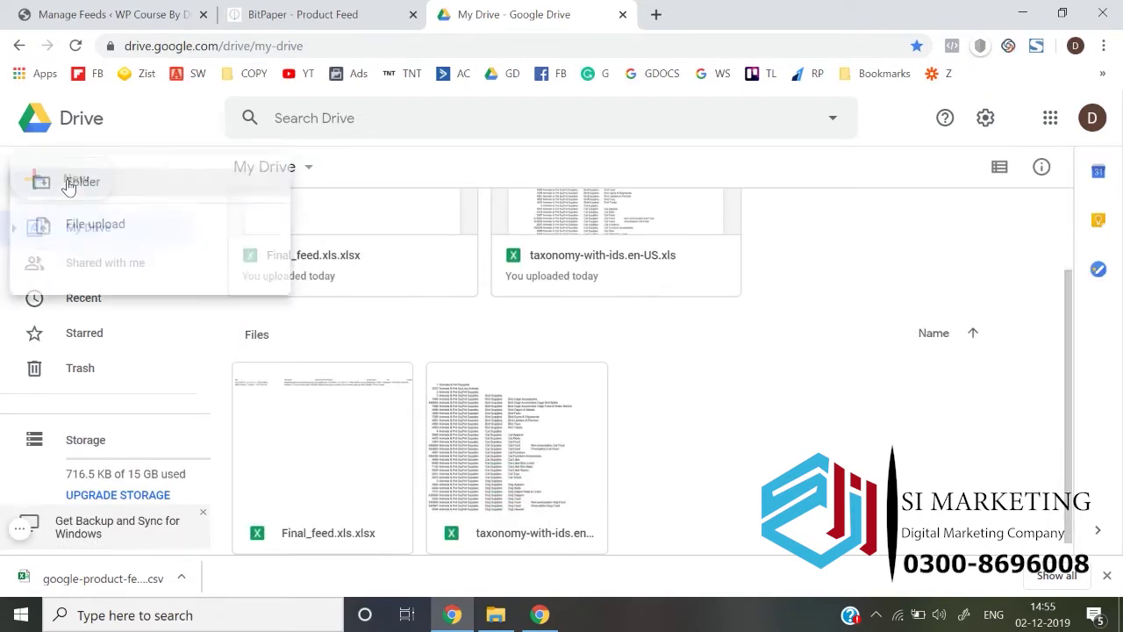
pyautogui.click(101, 230)
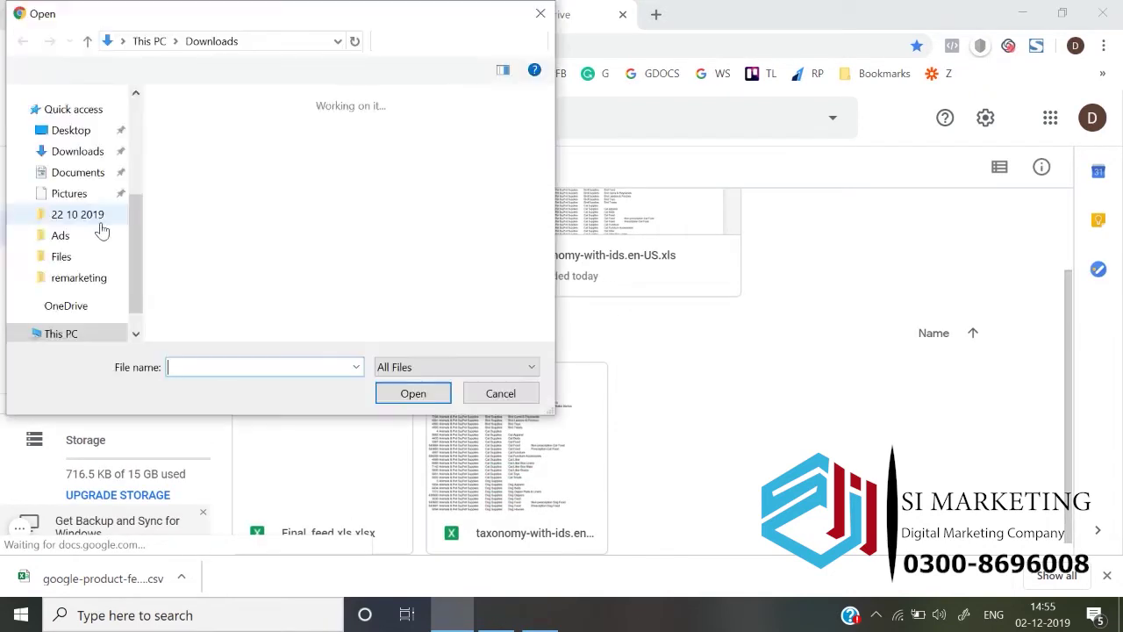
pyautogui.doubleClick(181, 200)
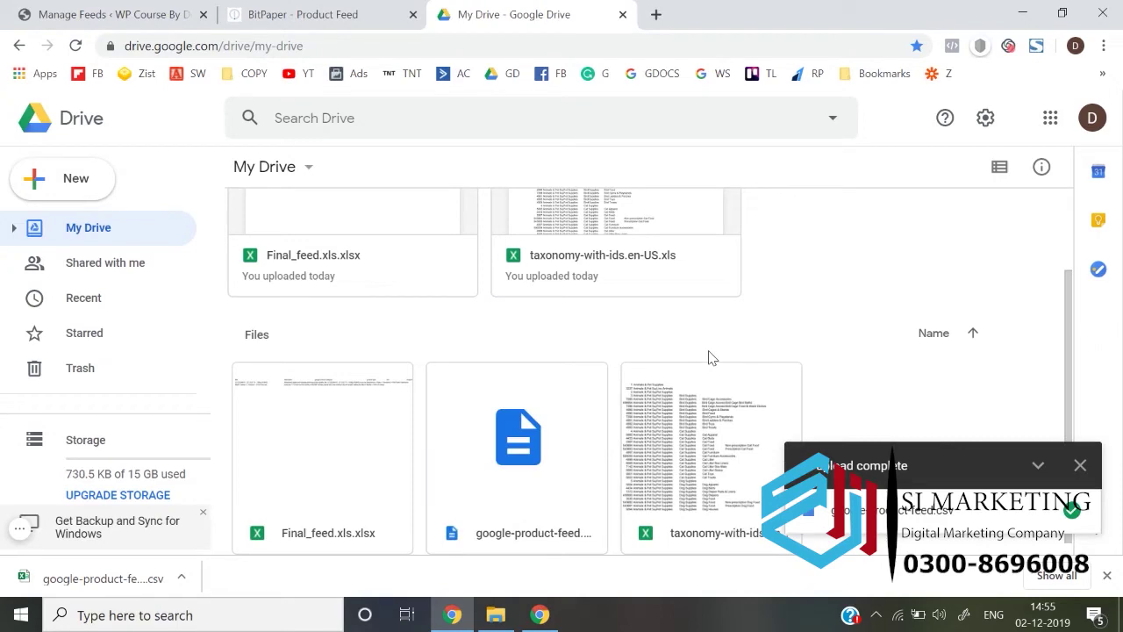
pyautogui.click(937, 513)
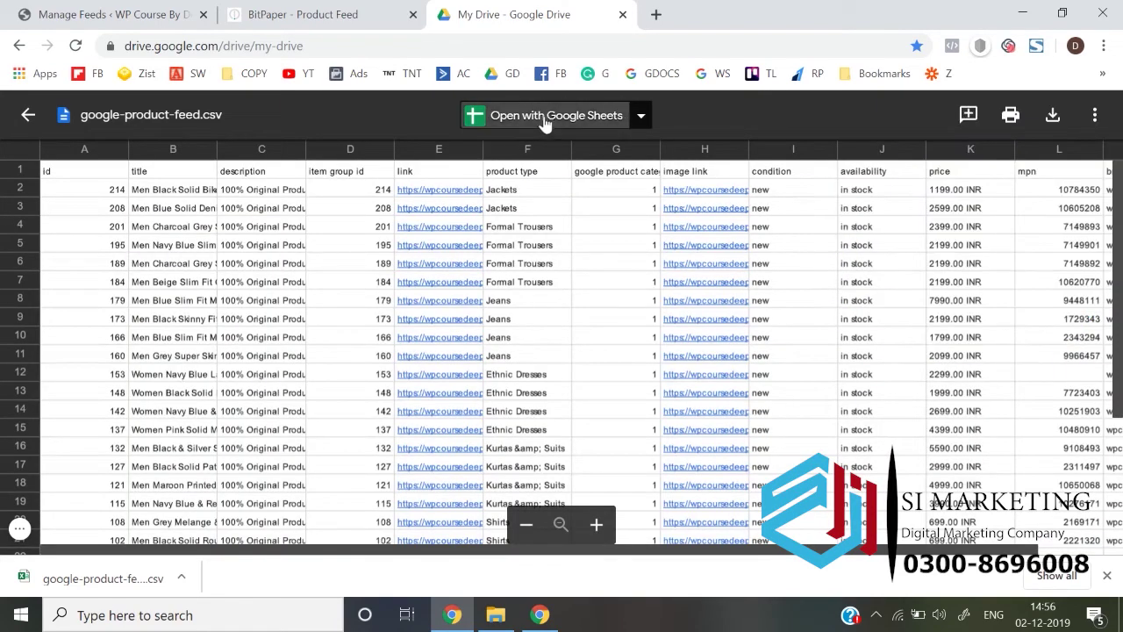
pyautogui.click(547, 119)
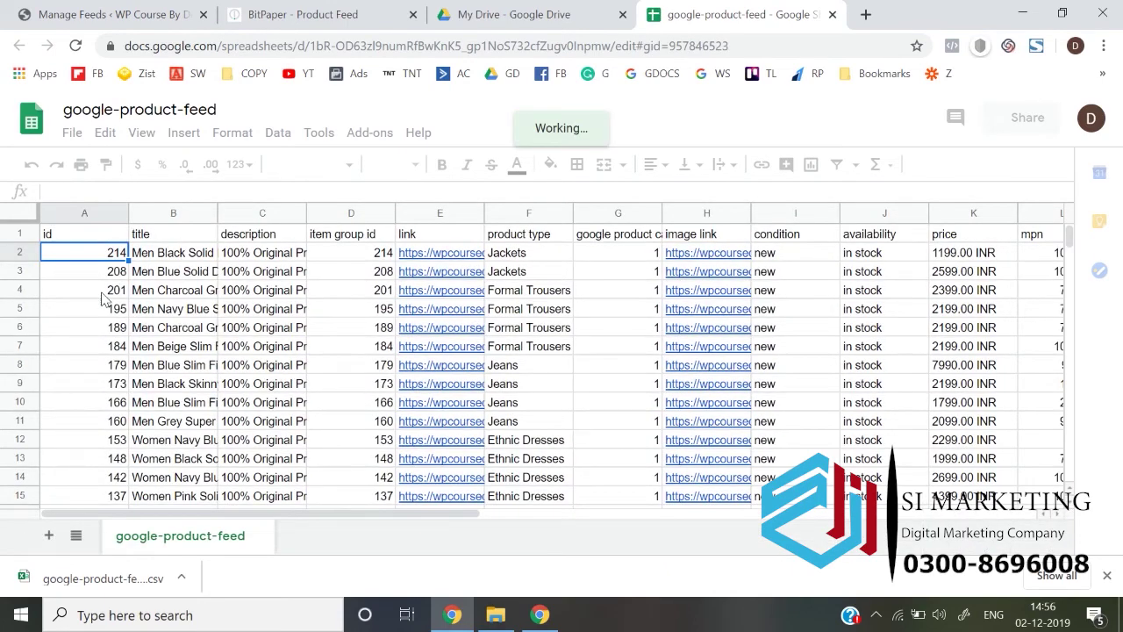
# Look down the id column of the google-product-feed sheet, past the last product row.
pyautogui.press('Down')
pyautogui.press('Down')
pyautogui.press('Down')
pyautogui.press('Down')
pyautogui.press('Down')
pyautogui.press('Down')
pyautogui.press('Down')
pyautogui.press('Down')
pyautogui.press('Down')
pyautogui.press('Down')
pyautogui.press('Down')
pyautogui.press('Down')
pyautogui.press('Down')
pyautogui.press('Down')
pyautogui.press('Down')
pyautogui.press('Down')
pyautogui.press('Down')
pyautogui.press('Down')
pyautogui.press('Down')
pyautogui.press('Down')
pyautogui.press('Down')
pyautogui.press('Down')
pyautogui.press('Down')
pyautogui.press('Down')
pyautogui.press('Down')
pyautogui.press('Down')
pyautogui.press('Down')
pyautogui.press('Down')
pyautogui.press('Down')
pyautogui.press('Down')
pyautogui.press('Down')
pyautogui.press('Down')
pyautogui.press('Down')
pyautogui.press('Down')
pyautogui.press('Down')
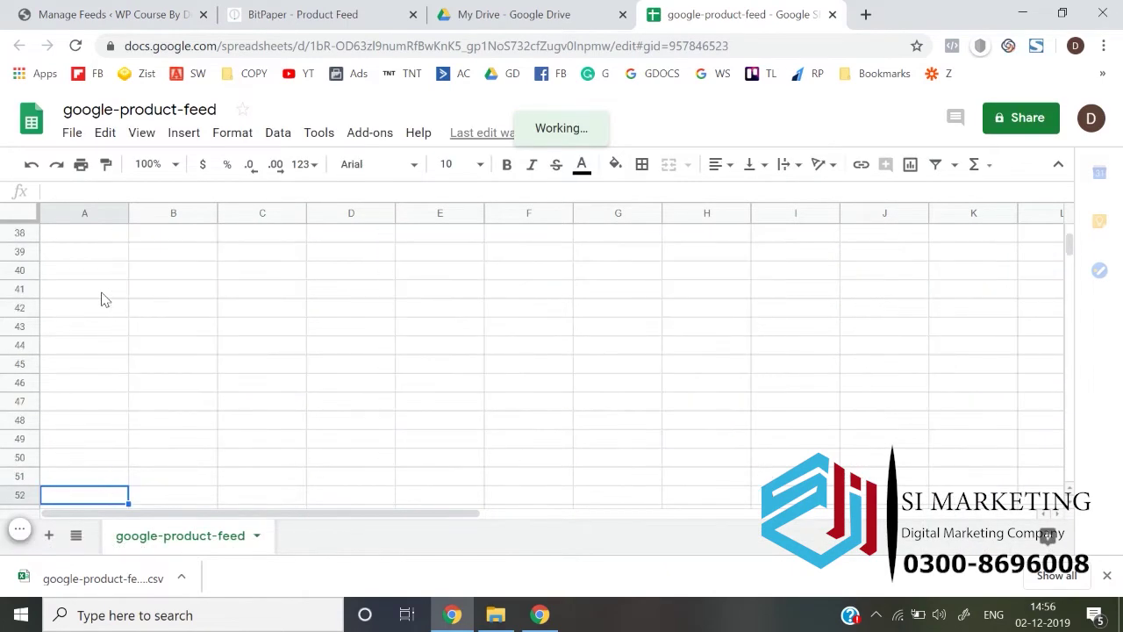
# Return to the first product rows, dismiss the cell edit history tip and examine the columns across to brand.
pyautogui.hotkey('ctrl', 'Home')
pyautogui.press('Down')
pyautogui.press('Right')
pyautogui.press('Right')
pyautogui.press('Right')
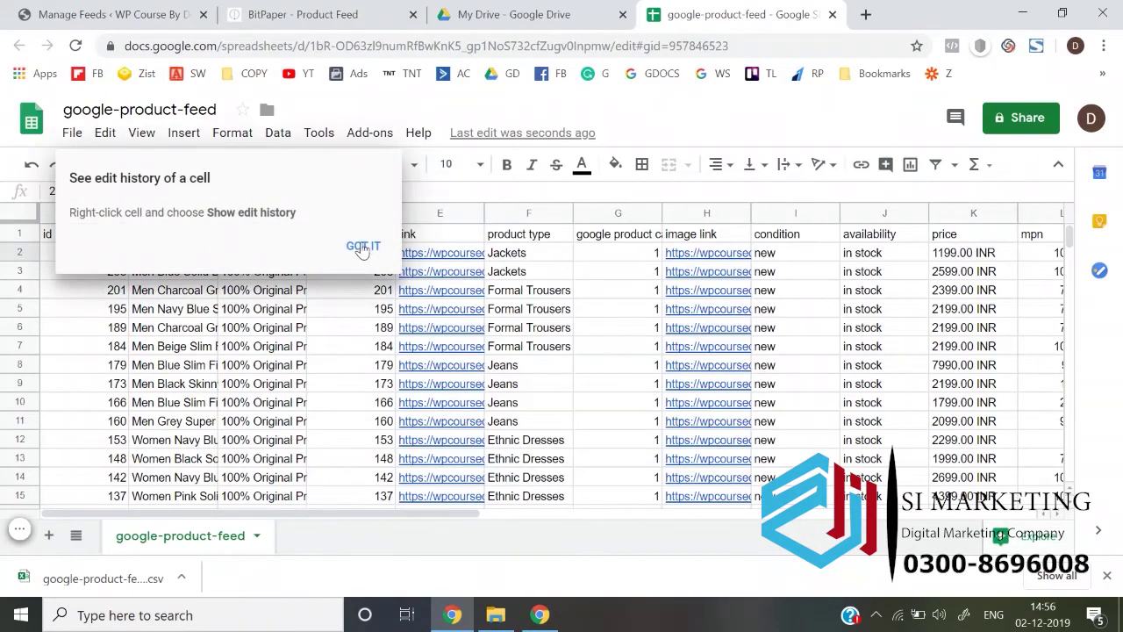
pyautogui.click(363, 246)
pyautogui.press('Left')
pyautogui.press('Left')
pyautogui.press('Down')
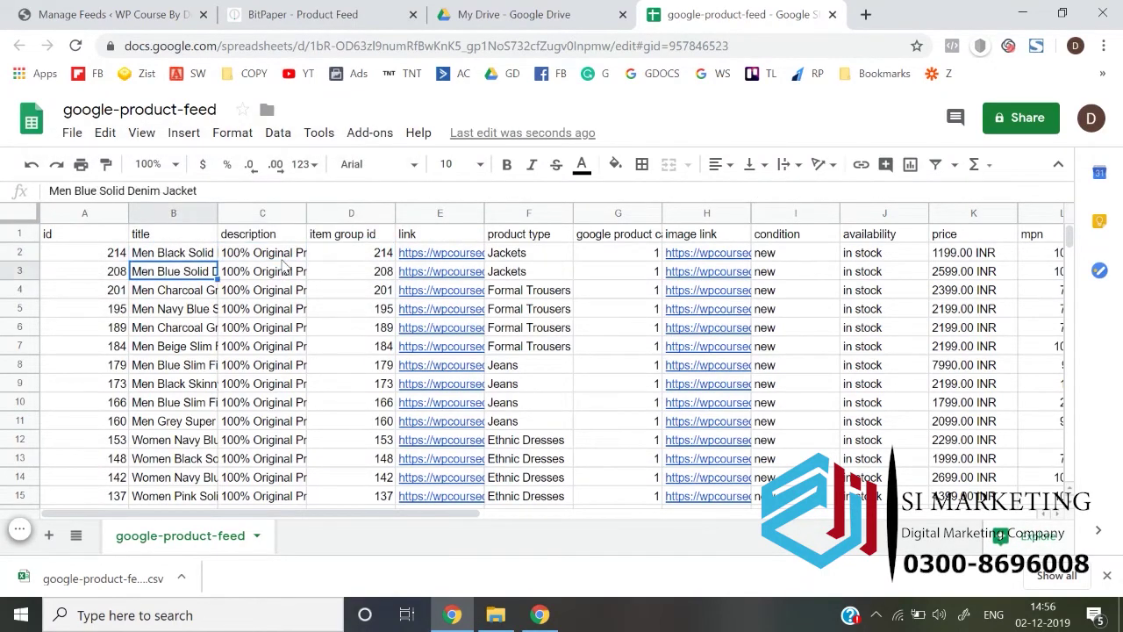
pyautogui.press('Down')
pyautogui.press('Right')
pyautogui.press('Right')
pyautogui.press('Right')
pyautogui.press('Right')
pyautogui.press('Right')
pyautogui.press('Right')
pyautogui.press('Right')
pyautogui.press('Right')
pyautogui.press('Right')
pyautogui.press('Right')
pyautogui.press('Right')
pyautogui.press('Right')
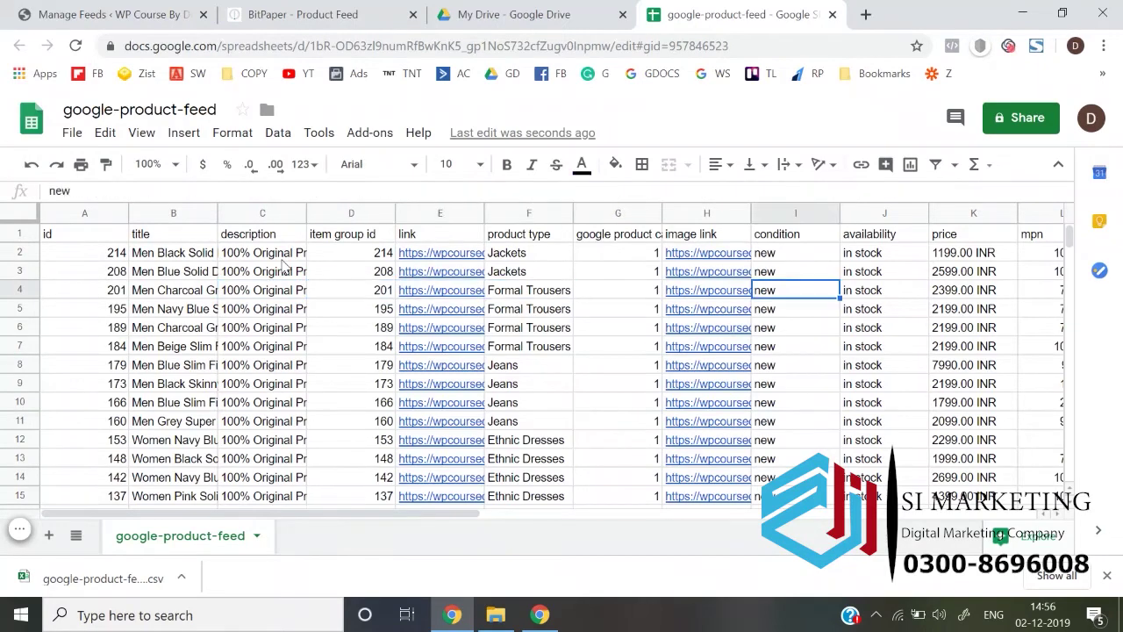
pyautogui.press('Left')
pyautogui.press('Up')
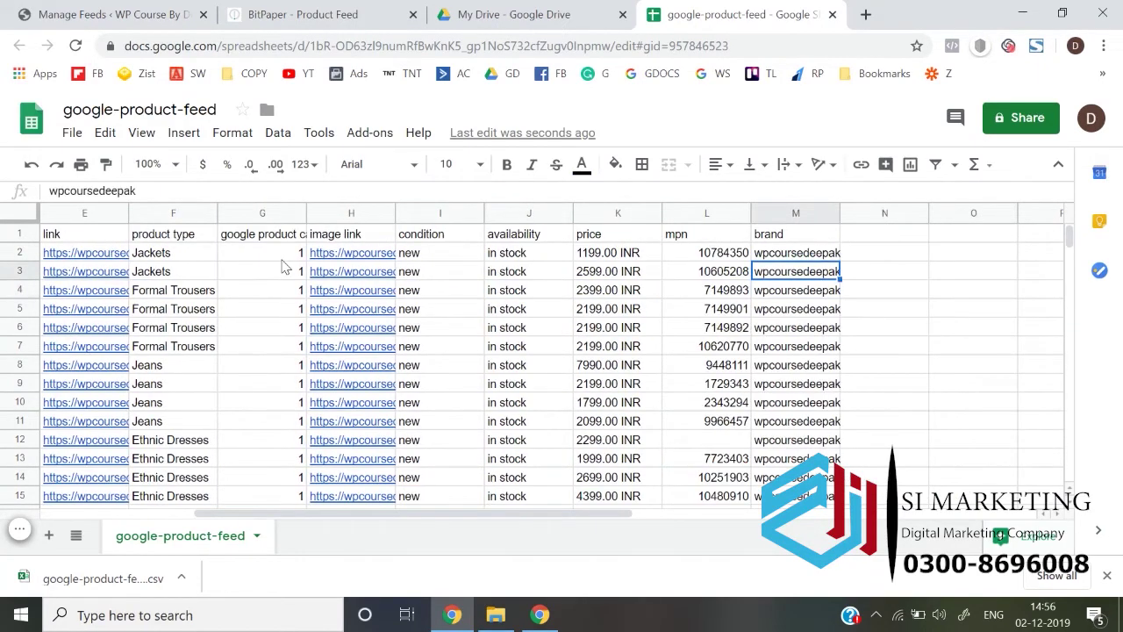
# Examine the google product category column, check the id column's last product row, and return to the id header.
pyautogui.press('Up')
pyautogui.press('Left')
pyautogui.press('Left')
pyautogui.press('Left')
pyautogui.press('Left')
pyautogui.press('Left')
pyautogui.press('Left')
pyautogui.press('Left')
pyautogui.press('Left')
pyautogui.press('Left')
pyautogui.press('Left')
pyautogui.press('Left')
pyautogui.press('Left')
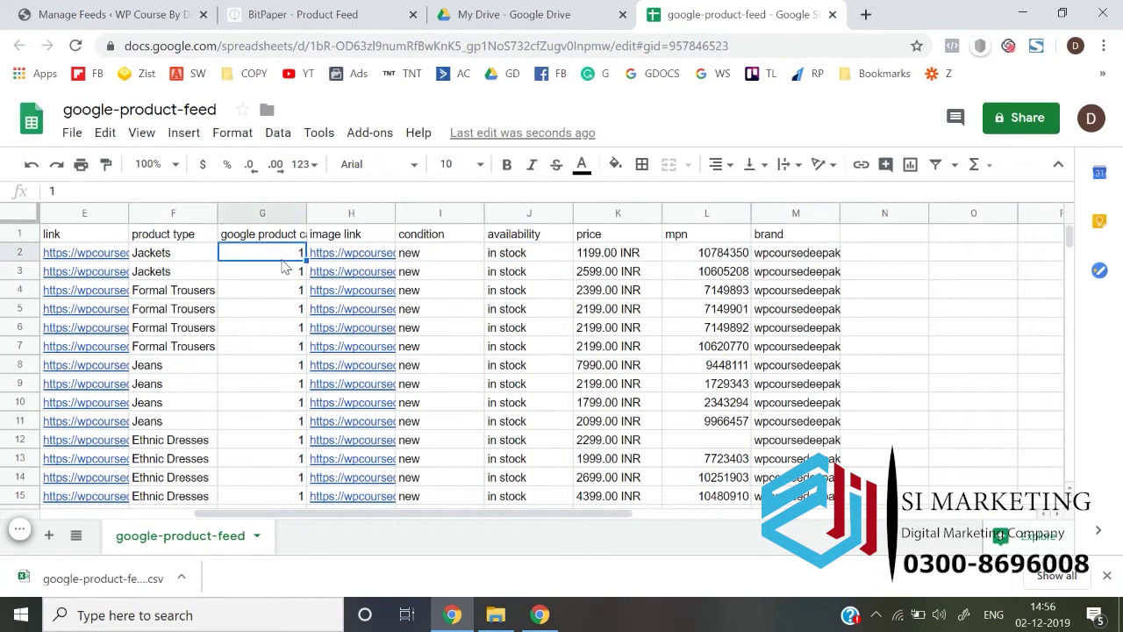
pyautogui.hotkey('ctrl', 'Down')
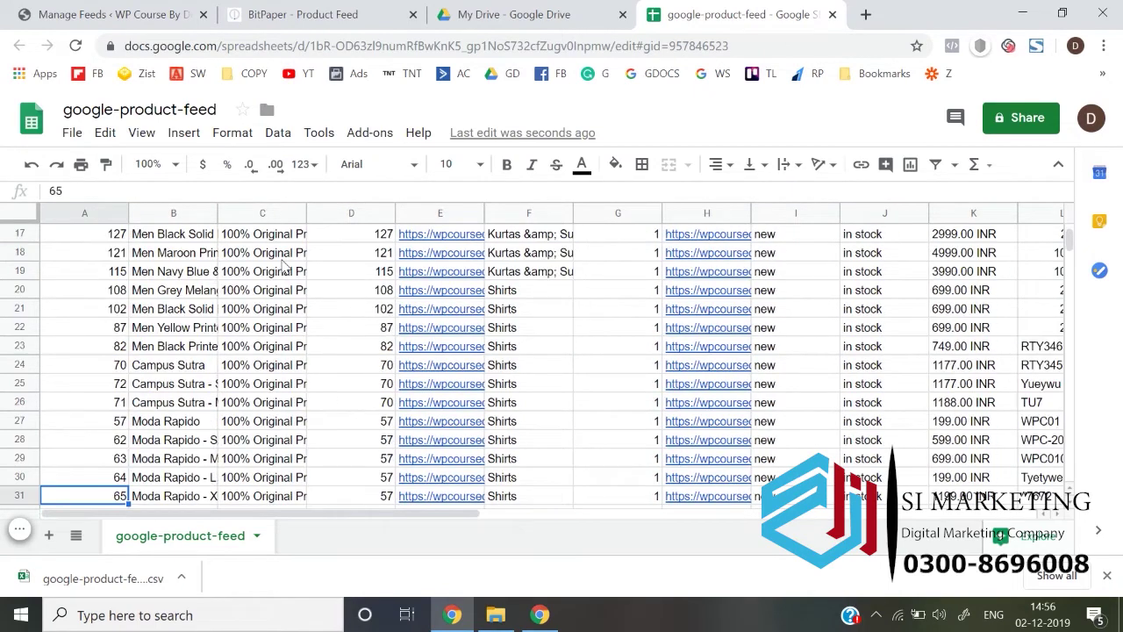
pyautogui.hotkey('ctrl', 'Up')
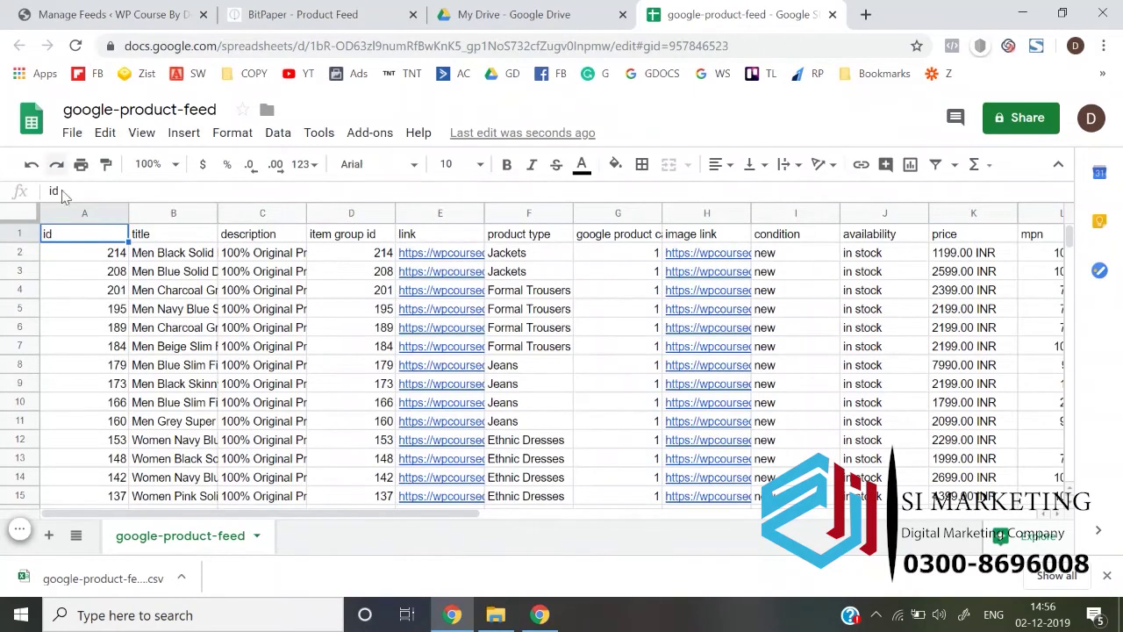
# Try selecting the id values from the first product row down to the last, then clear back to the first product's id.
pyautogui.click(121, 349)
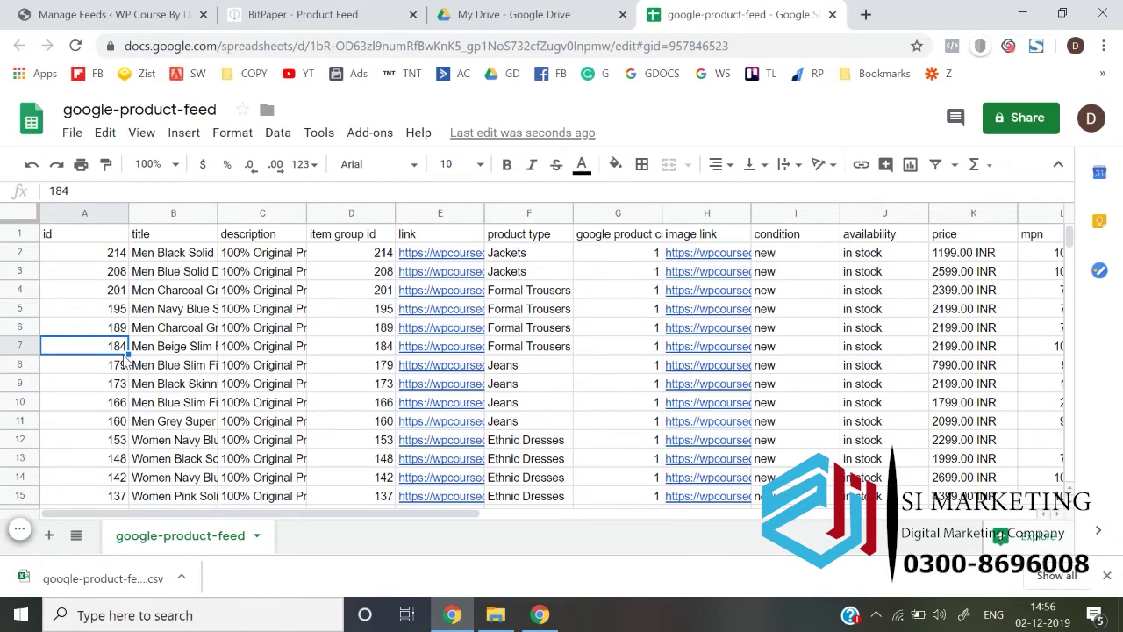
pyautogui.press('Up')
pyautogui.press('Up')
pyautogui.press('Up')
pyautogui.press('Up')
pyautogui.press('Up')
pyautogui.hotkey('shift', 'Down')
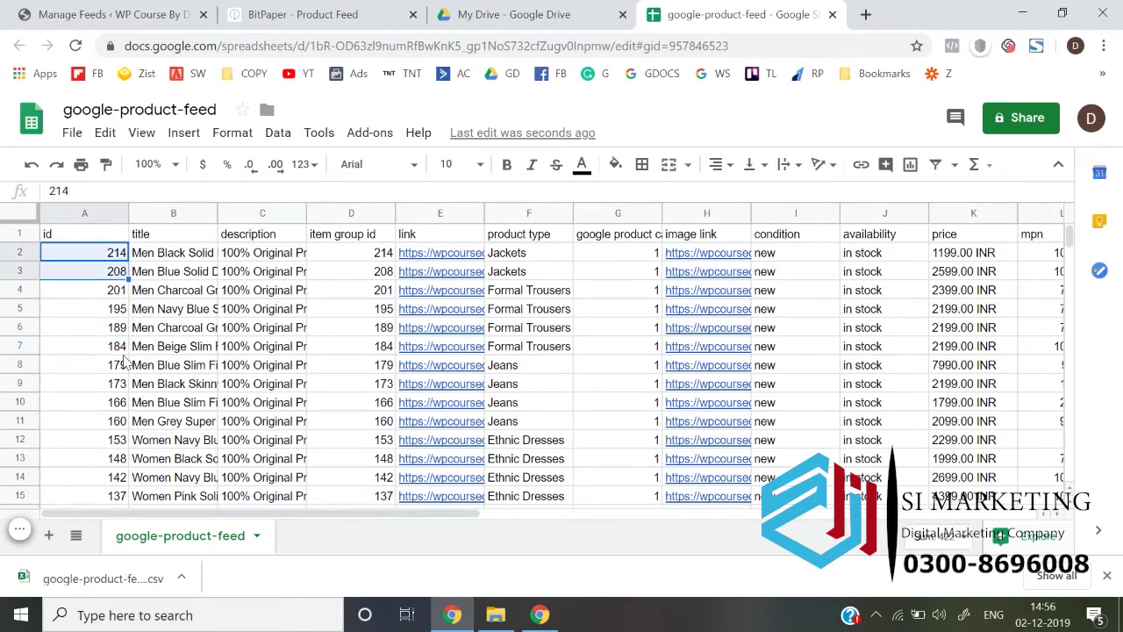
pyautogui.hotkey('shift', 'Down')
pyautogui.hotkey('shift', 'Down')
pyautogui.hotkey('shift', 'Down')
pyautogui.hotkey('shift', 'Down')
pyautogui.hotkey('shift', 'Down')
pyautogui.hotkey('shift', 'Down')
pyautogui.hotkey('shift', 'Down')
pyautogui.hotkey('shift', 'Down')
pyautogui.hotkey('shift', 'Down')
pyautogui.hotkey('shift', 'Down')
pyautogui.hotkey('shift', 'Down')
pyautogui.hotkey('shift', 'Down')
pyautogui.hotkey('shift', 'Down')
pyautogui.hotkey('shift', 'Down')
pyautogui.hotkey('shift', 'Down')
pyautogui.hotkey('shift', 'Down')
pyautogui.hotkey('shift', 'Down')
pyautogui.hotkey('shift', 'Down')
pyautogui.hotkey('shift', 'Down')
pyautogui.hotkey('shift', 'Down')
pyautogui.press('Up')
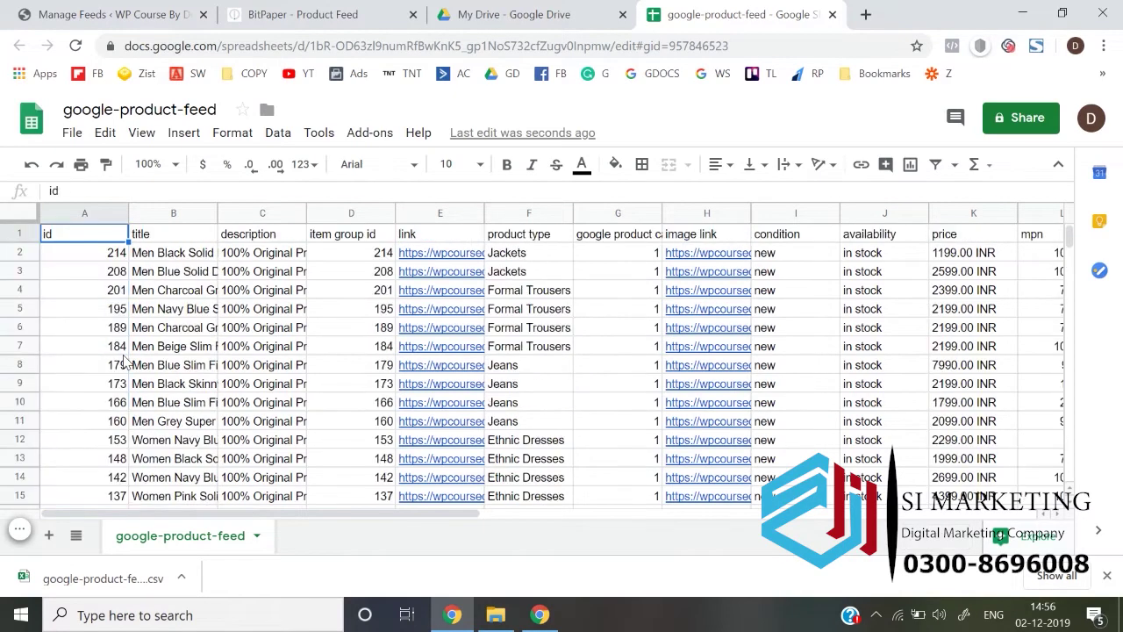
pyautogui.press('Down')
pyautogui.hotkey('shift', 'Down')
pyautogui.hotkey('shift', 'Down')
pyautogui.hotkey('shift', 'Down')
pyautogui.hotkey('shift', 'Down')
pyautogui.hotkey('shift', 'Down')
pyautogui.hotkey('shift', 'Down')
pyautogui.hotkey('shift', 'Down')
pyautogui.hotkey('shift', 'Down')
pyautogui.hotkey('shift', 'Down')
pyautogui.hotkey('shift', 'Down')
pyautogui.hotkey('shift', 'Down')
pyautogui.hotkey('shift', 'Down')
pyautogui.hotkey('shift', 'Down')
pyautogui.hotkey('shift', 'Down')
pyautogui.hotkey('shift', 'Down')
pyautogui.hotkey('shift', 'Down')
pyautogui.hotkey('shift', 'Down')
pyautogui.hotkey('shift', 'Down')
pyautogui.hotkey('shift', 'Down')
pyautogui.hotkey('shift', 'Down')
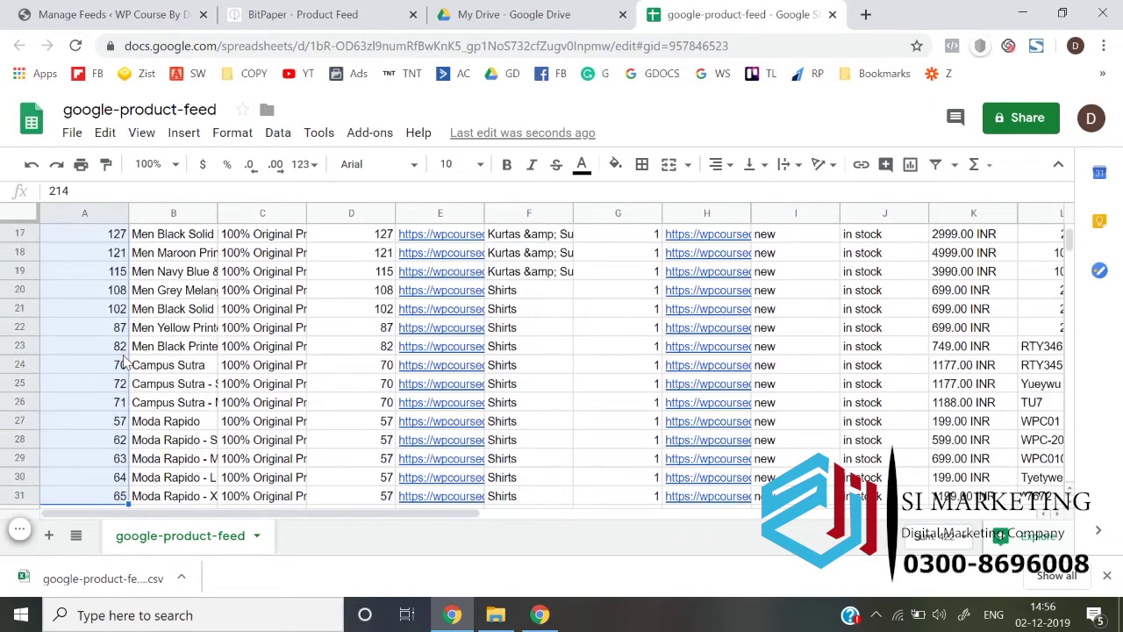
pyautogui.press('Up')
pyautogui.press('Down')
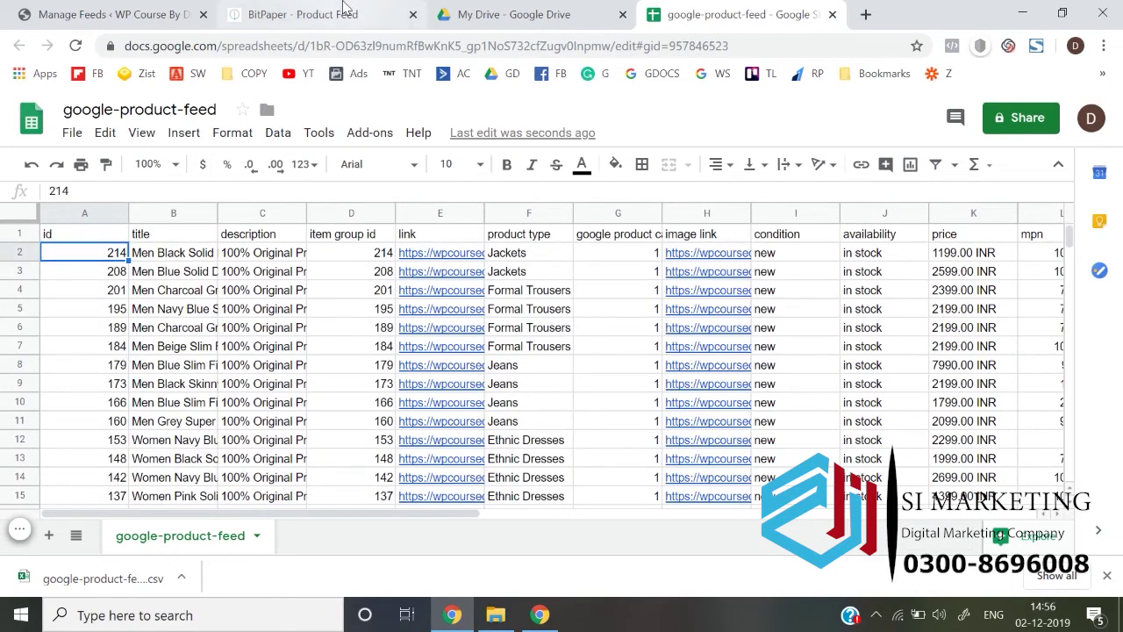
# Leave the CSV preview in Google Drive and open Final_feed.xls.xlsx from My Drive with Google Sheets, closing the downloads bar.
pyautogui.click(538, 8)
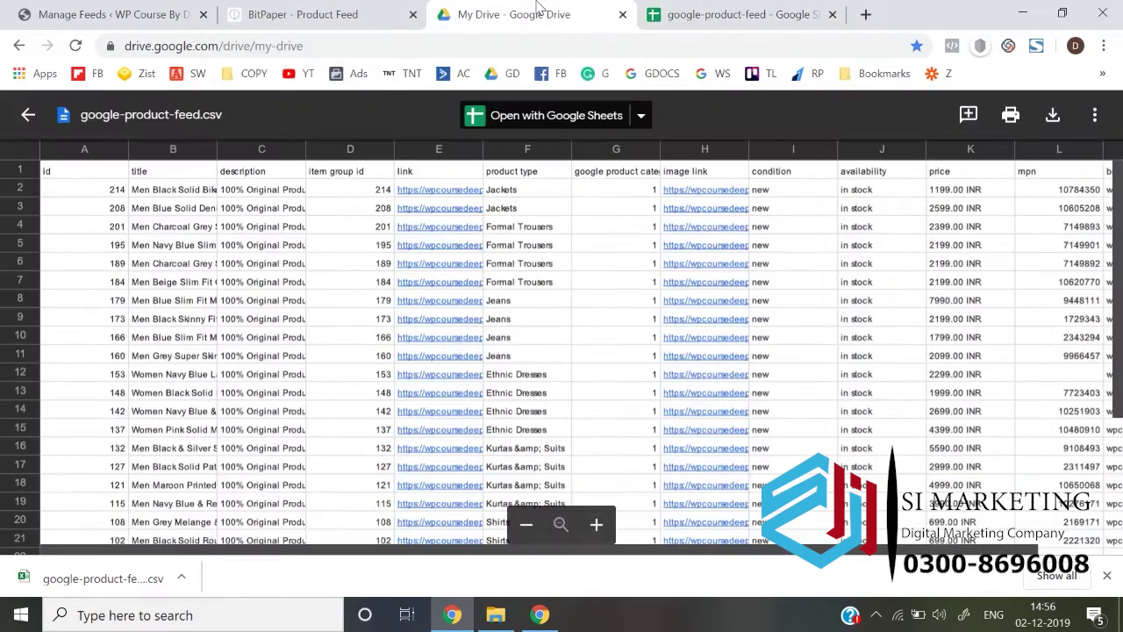
pyautogui.press('Escape')
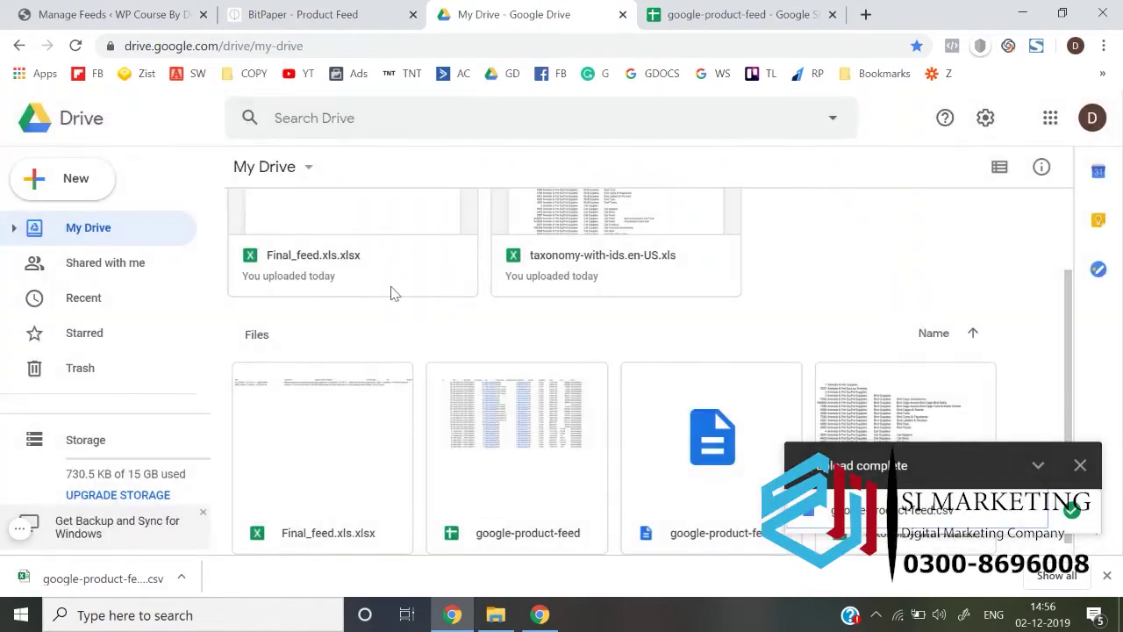
pyautogui.scroll(2, 393, 294)
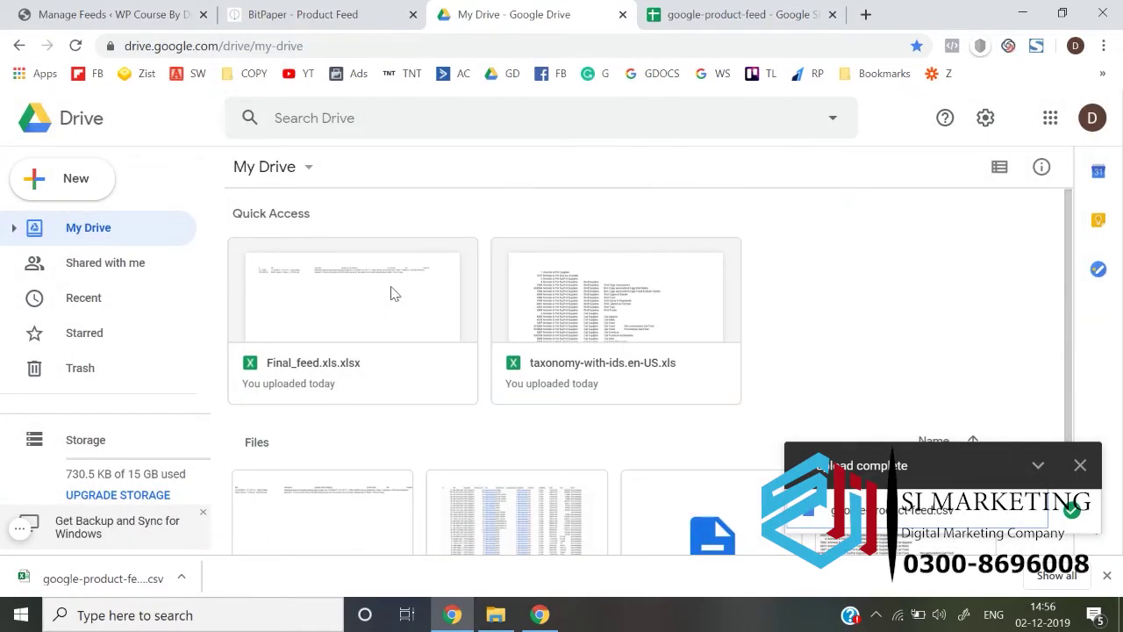
pyautogui.click(334, 342)
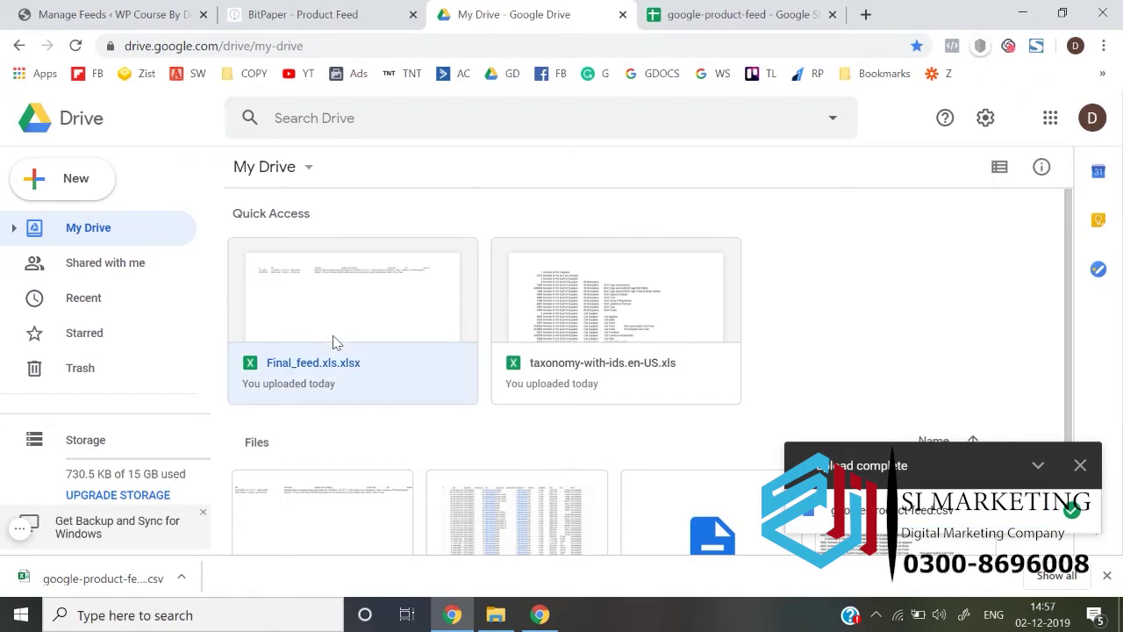
pyautogui.doubleClick(333, 342)
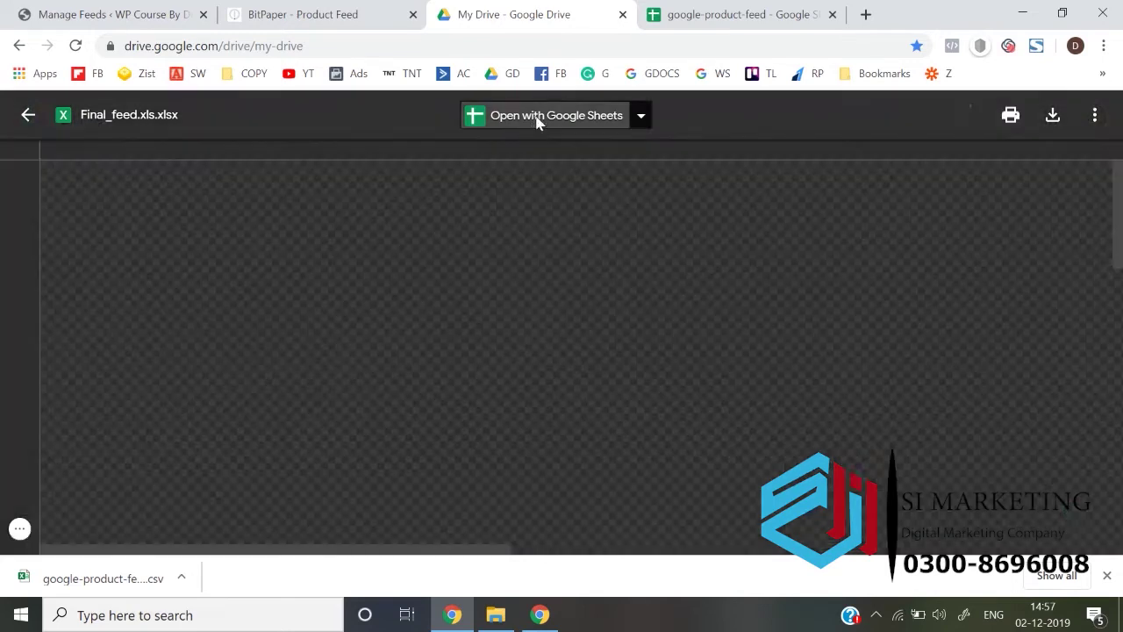
pyautogui.click(539, 120)
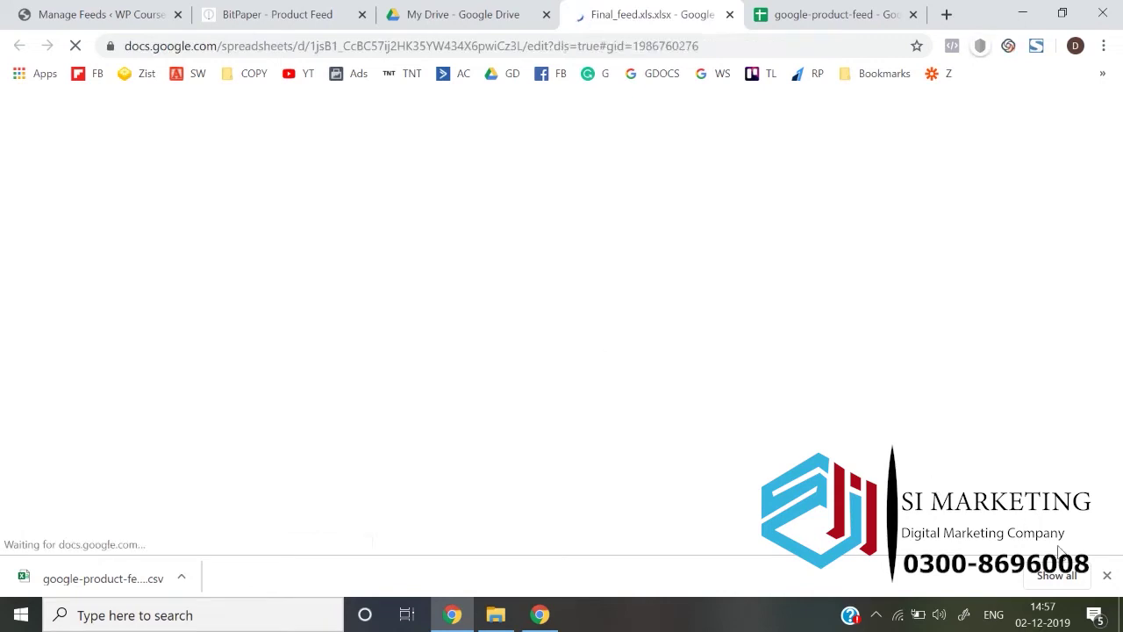
pyautogui.click(1105, 577)
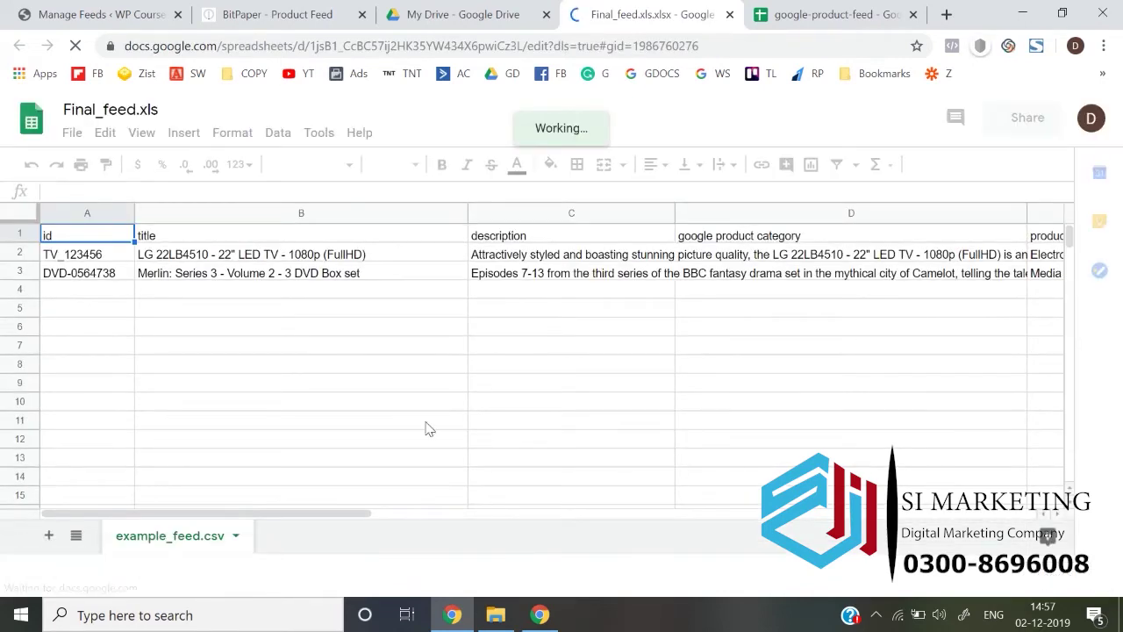
pyautogui.click(399, 404)
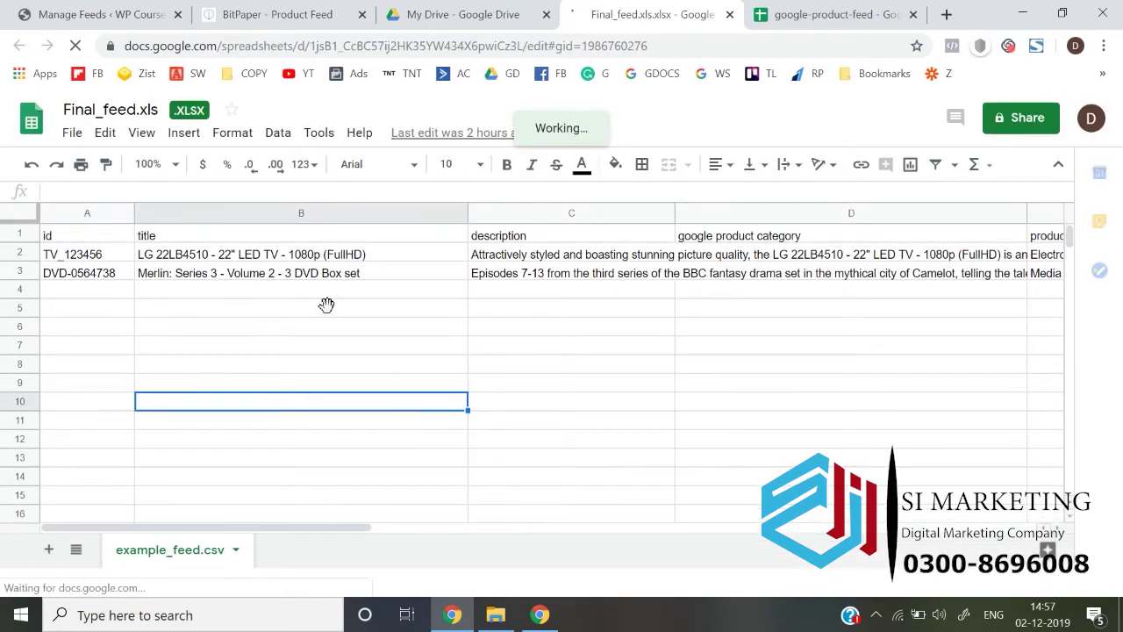
# Download Final_feed.xls as an Excel (.xlsx) file.
pyautogui.click(72, 132)
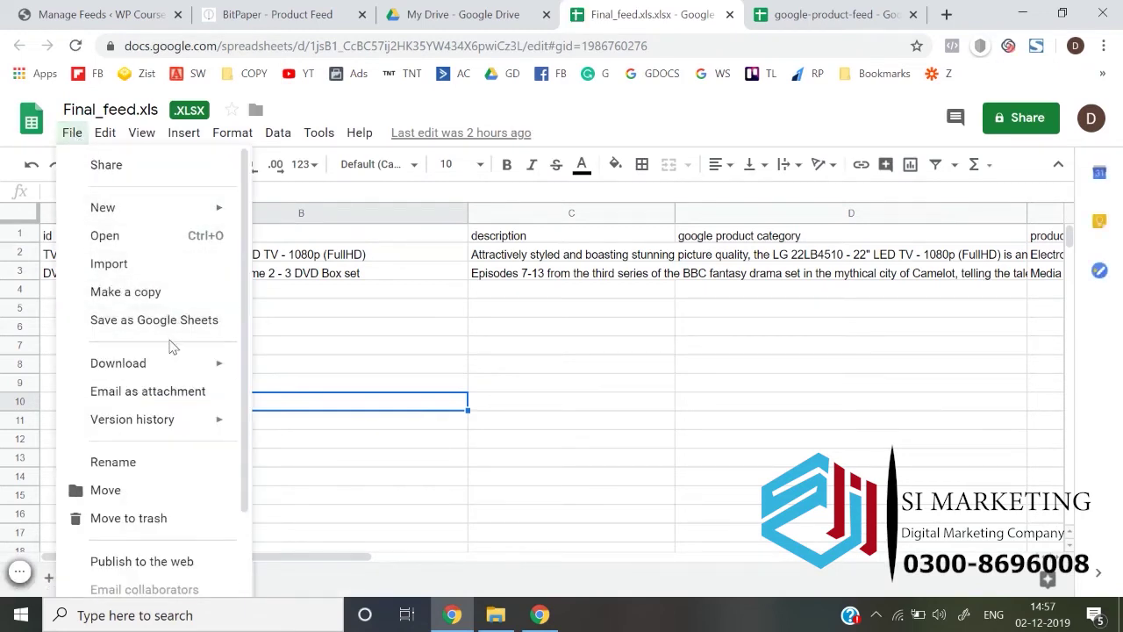
pyautogui.moveTo(166, 363)
pyautogui.click(324, 372)
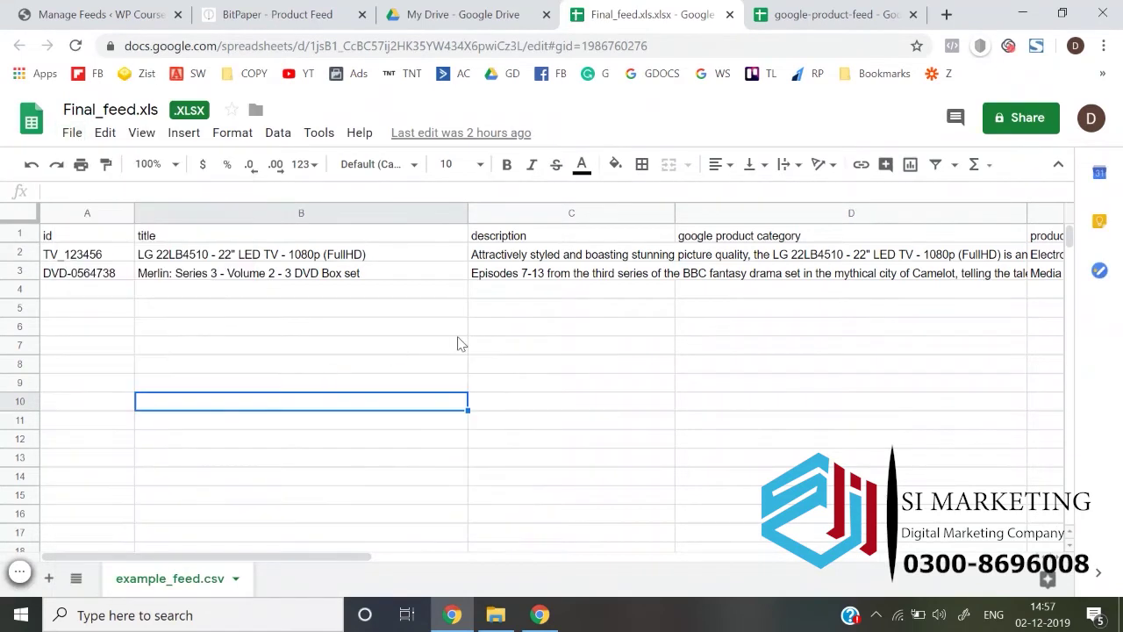
pyautogui.click(457, 336)
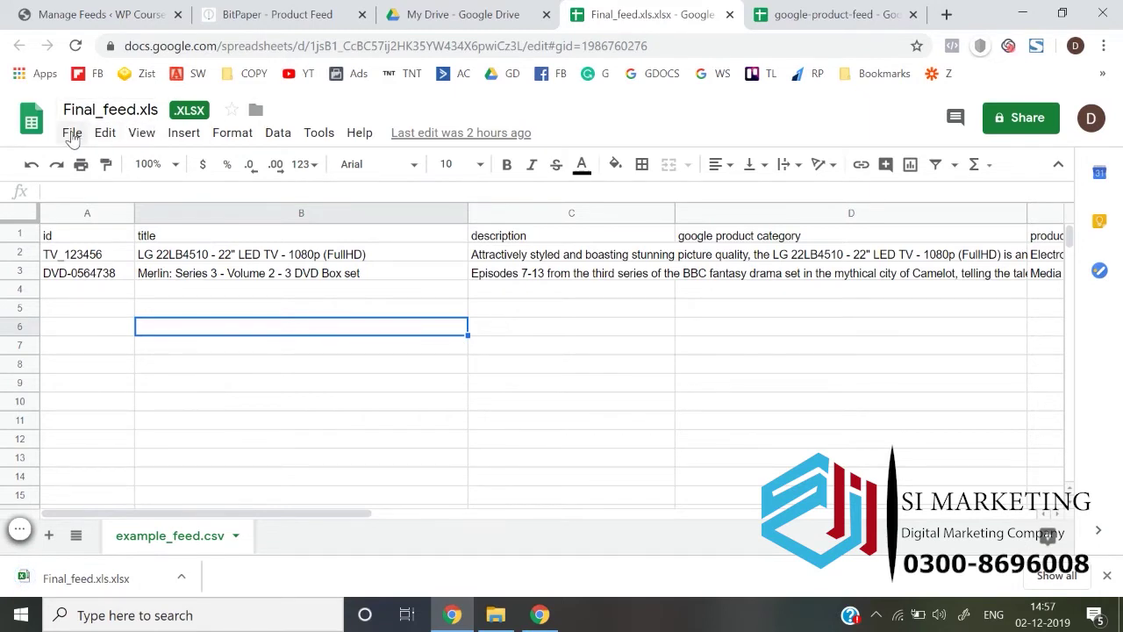
pyautogui.click(123, 390)
pyautogui.hotkey('ctrl', 'Up')
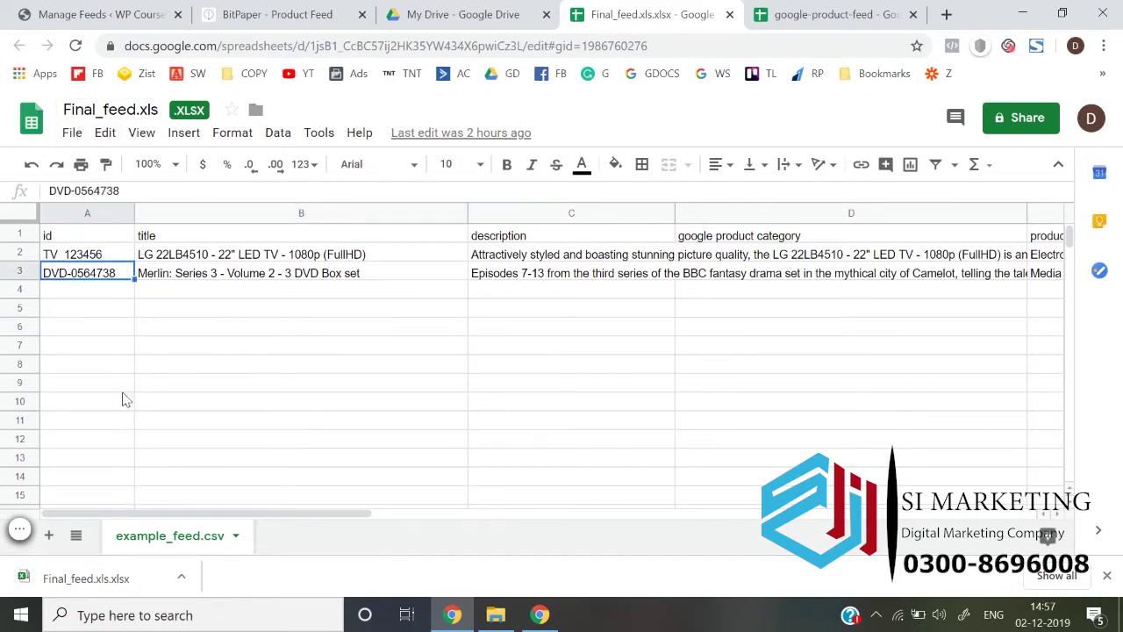
pyautogui.click(73, 143)
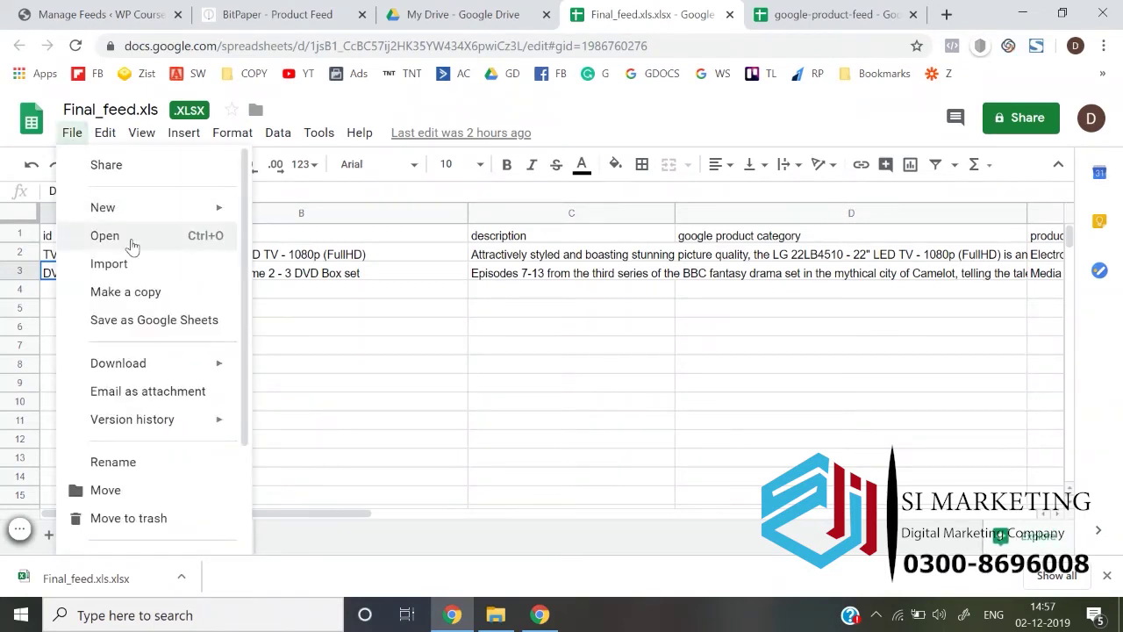
pyautogui.click(296, 293)
pyautogui.click(74, 135)
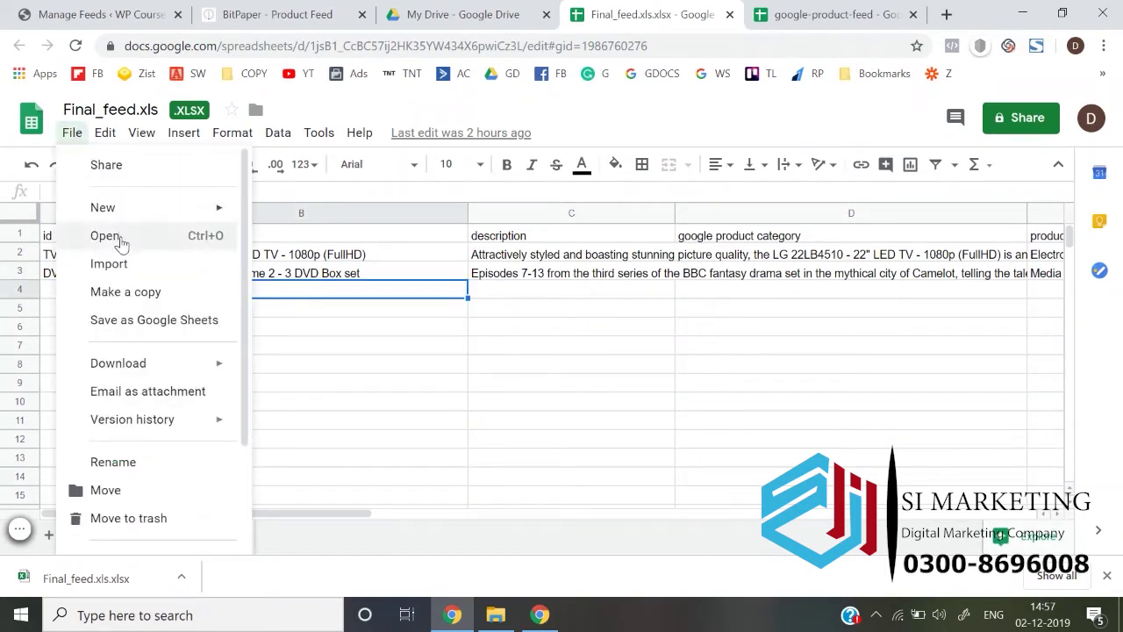
pyautogui.click(356, 425)
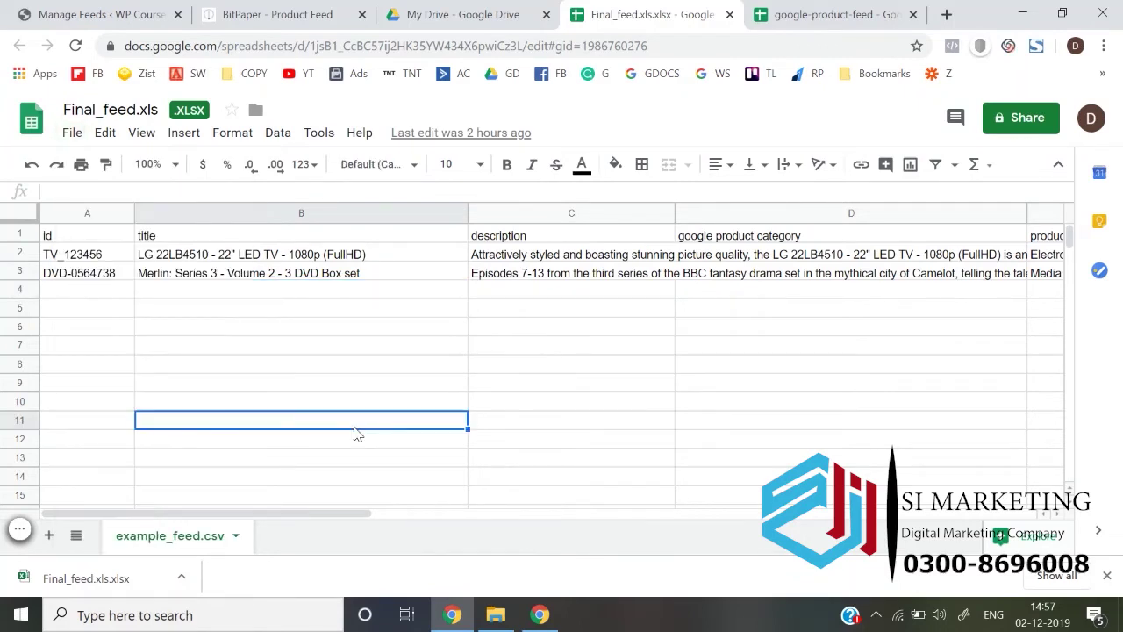
pyautogui.click(360, 369)
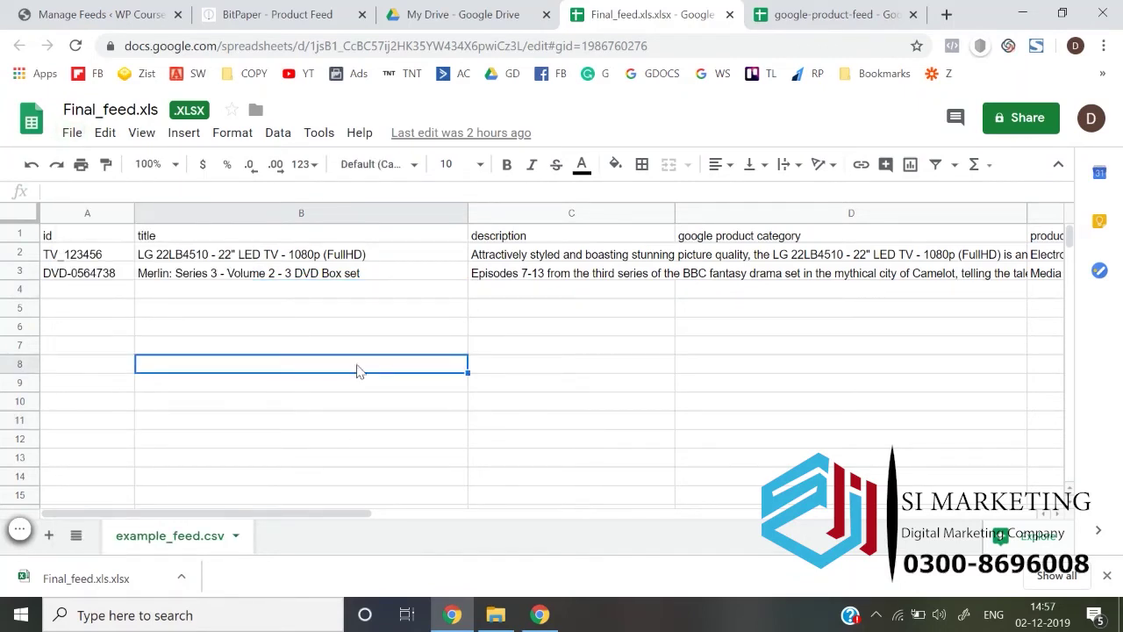
pyautogui.click(71, 132)
pyautogui.click(184, 132)
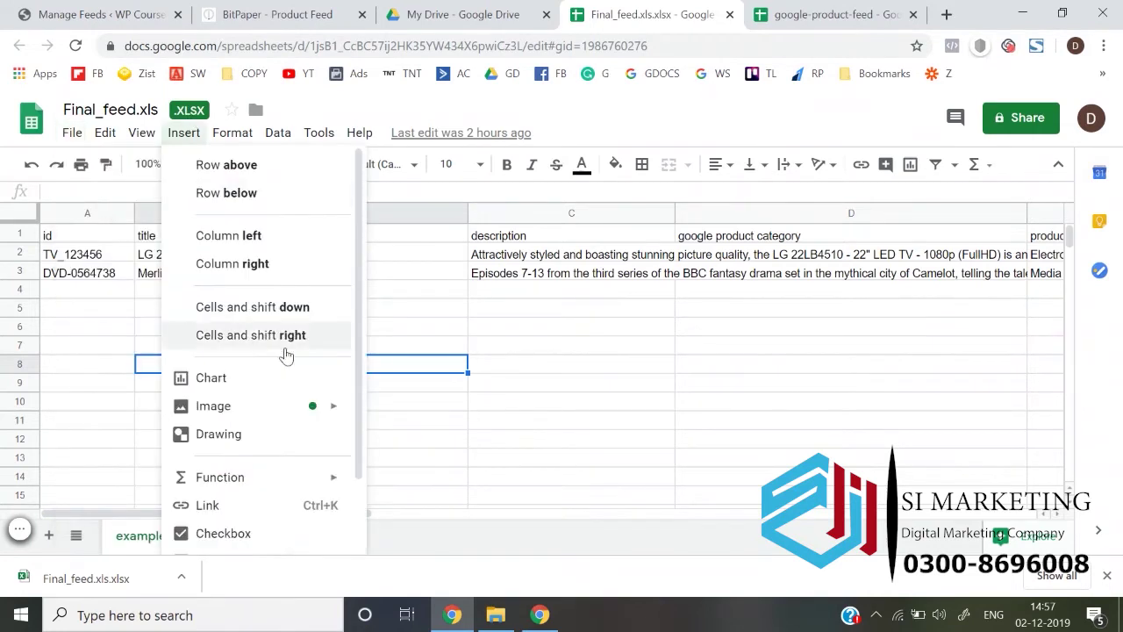
# Save Final_feed.xls as a Google Sheets file and close the original XLSX version.
pyautogui.moveTo(75, 134)
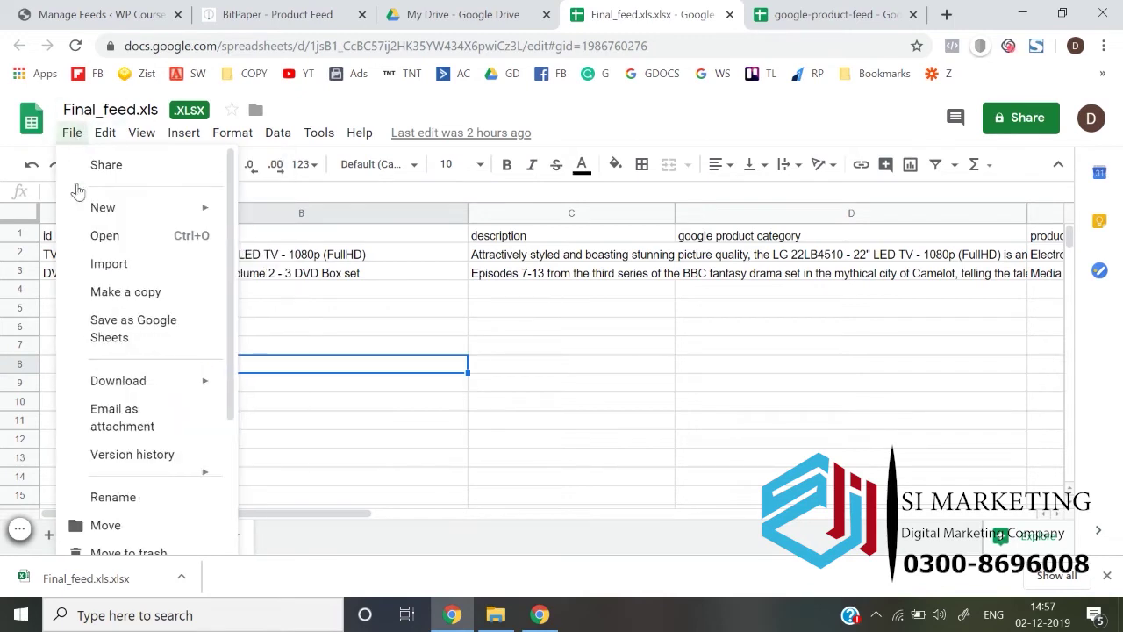
pyautogui.click(132, 323)
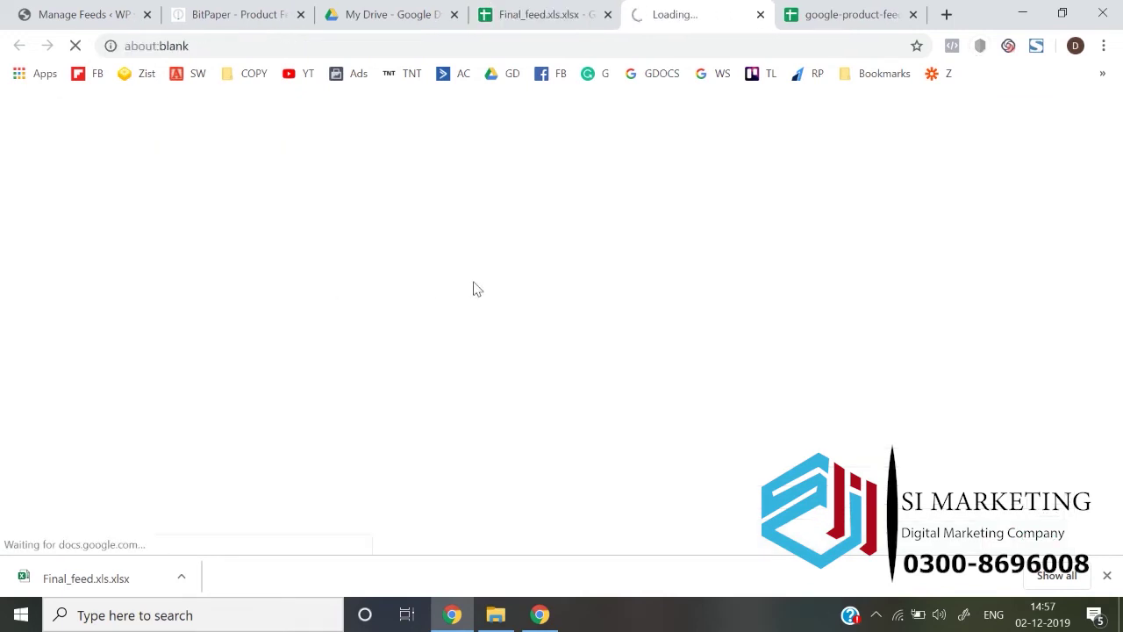
pyautogui.click(608, 15)
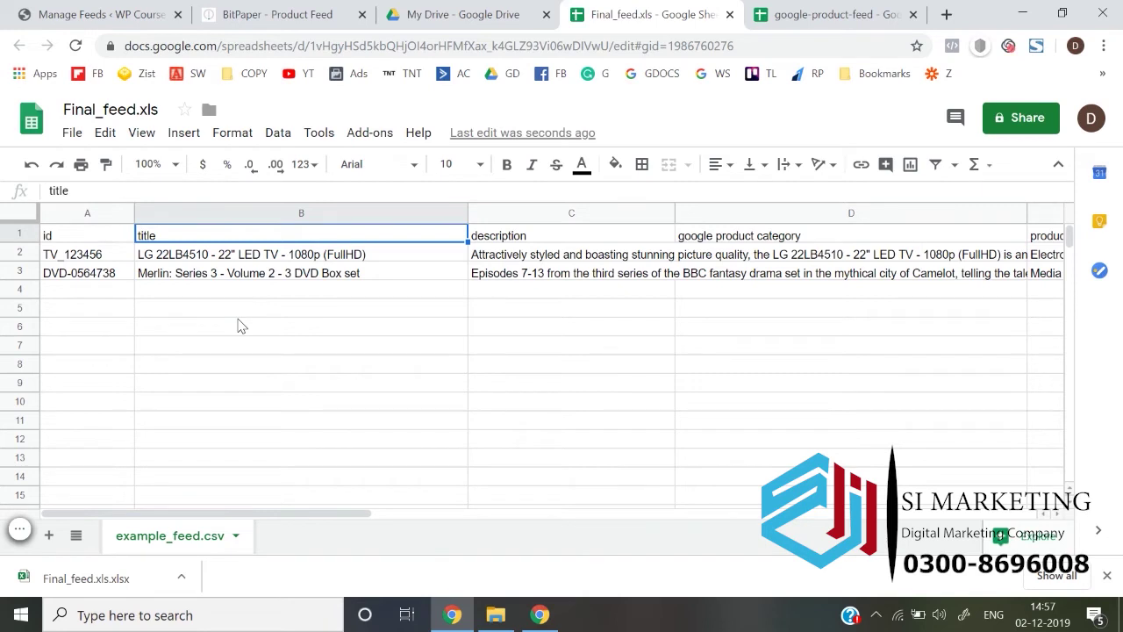
# Examine the Final_feed header row and sample entries across from the title column to identifier_exists.
pyautogui.press('Right')
pyautogui.press('Right')
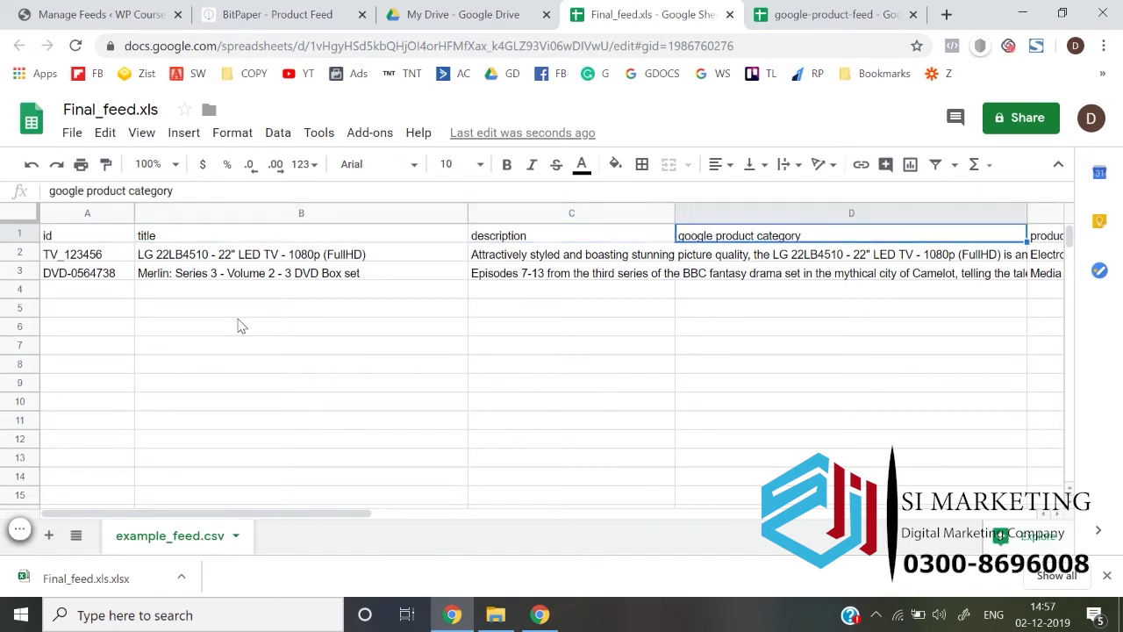
pyautogui.press('Down')
pyautogui.press('Down')
pyautogui.press('Up')
pyautogui.press('Up')
pyautogui.press('Right')
pyautogui.press('Right')
pyautogui.press('Right')
pyautogui.press('Right')
pyautogui.press('Right')
pyautogui.press('Right')
pyautogui.press('Right')
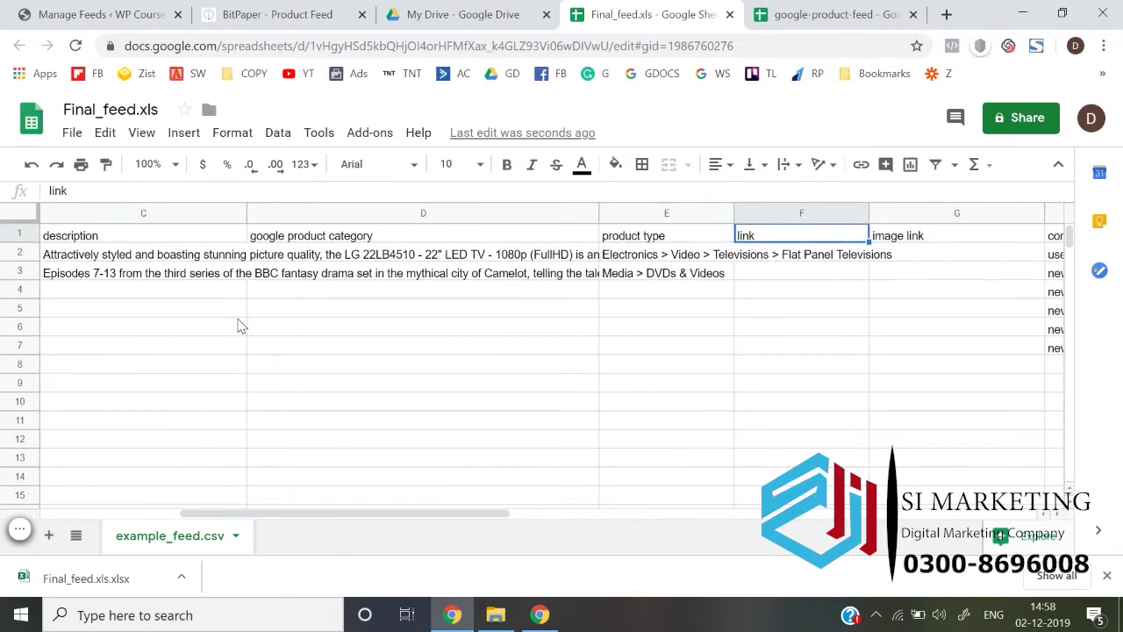
pyautogui.press('Right')
pyautogui.press('Right')
pyautogui.press('Right')
pyautogui.press('Right')
pyautogui.press('Right')
pyautogui.press('Right')
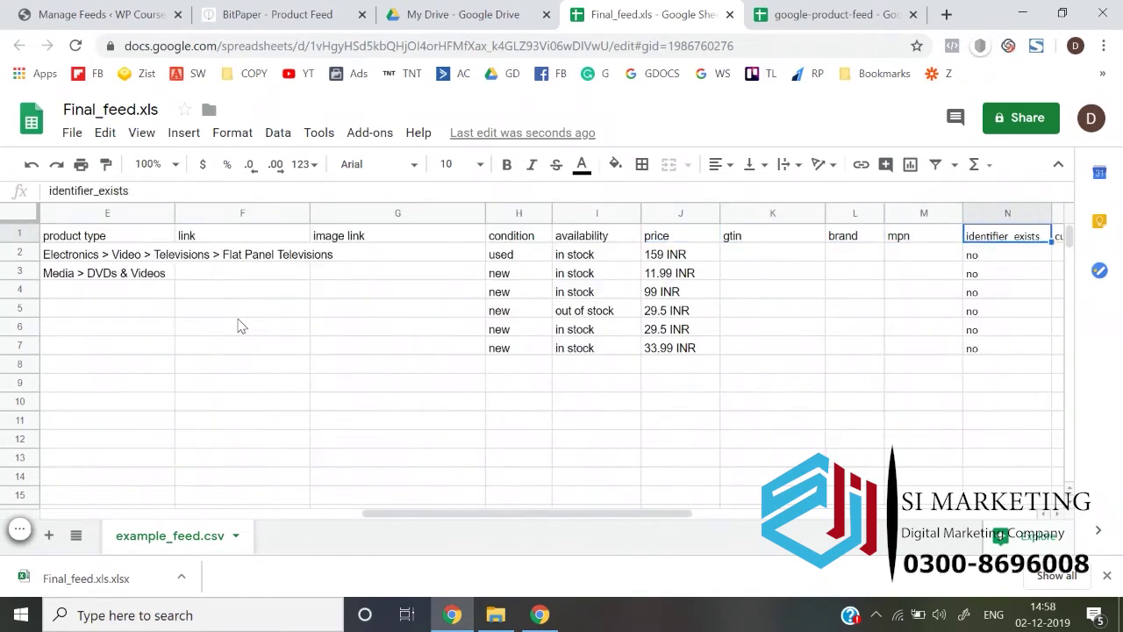
# Return to the id column of Final_feed and select the first product's id cell below the header.
pyautogui.press('Left')
pyautogui.press('Left')
pyautogui.press('Left')
pyautogui.press('Left')
pyautogui.press('Left')
pyautogui.press('Left')
pyautogui.press('Left')
pyautogui.press('Left')
pyautogui.press('Left')
pyautogui.press('Left')
pyautogui.hotkey('ctrl', 'Home')
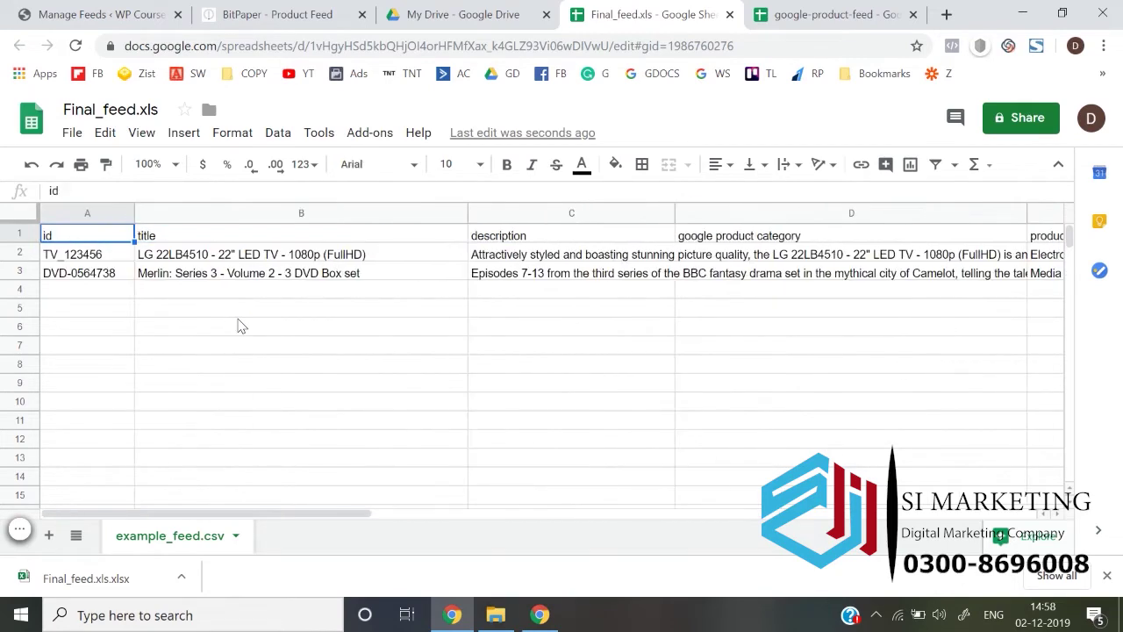
pyautogui.press('Down')
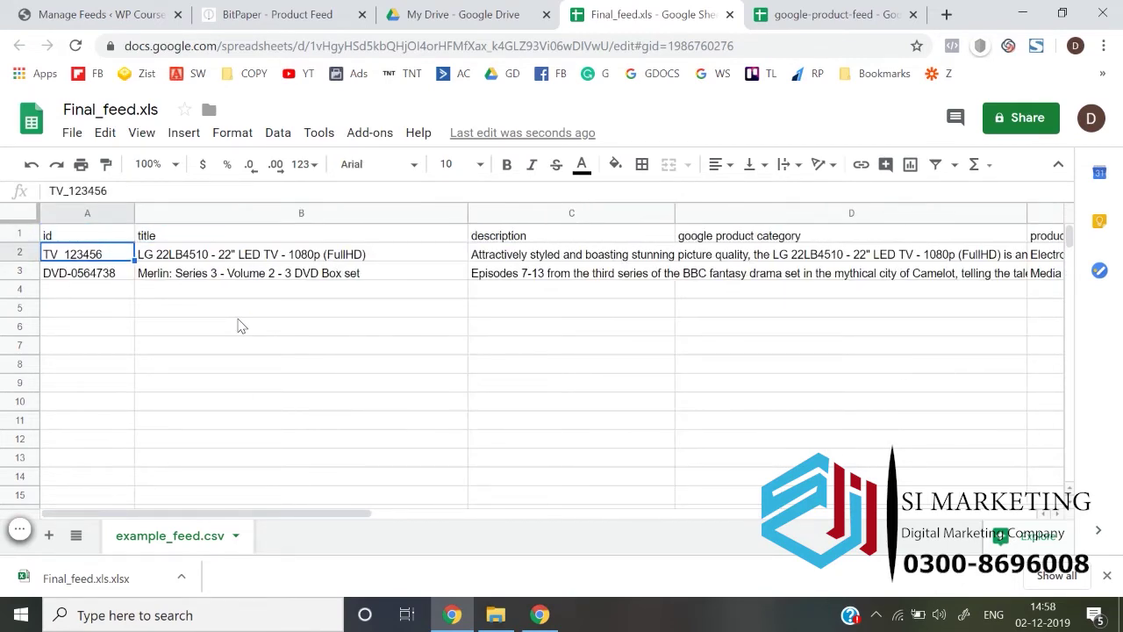
# Copy all product ids from google-product-feed and paste them as values only into the id column of Final_feed, starting at A2.
pyautogui.click(842, 14)
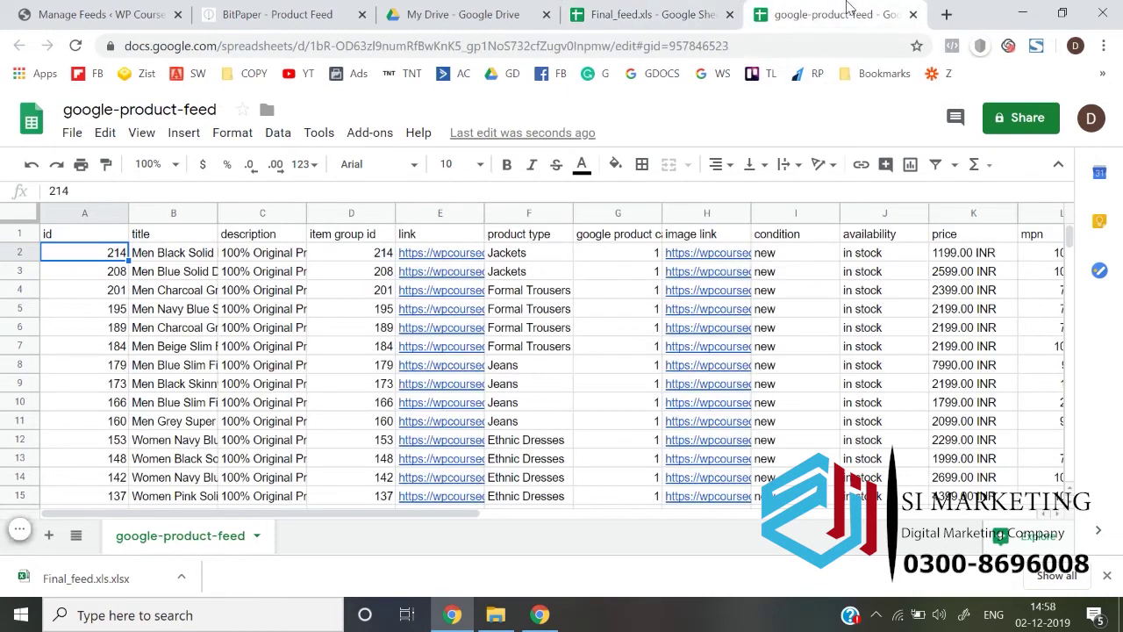
pyautogui.hotkey('ctrl', 'shift', 'Down')
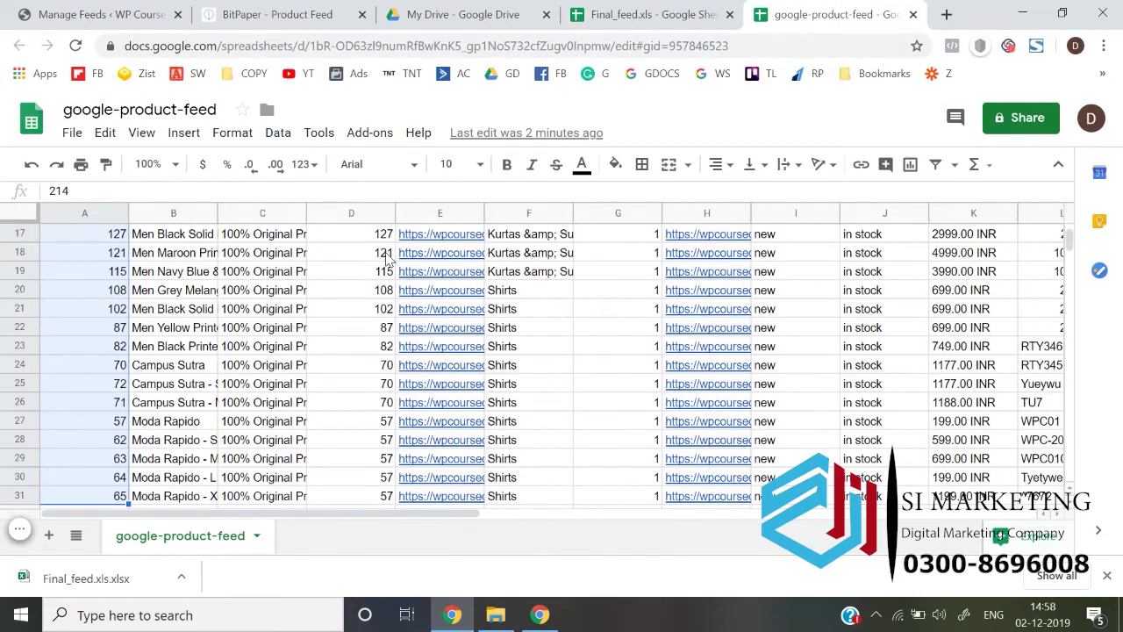
pyautogui.hotkey('ctrl', 'c')
pyautogui.click(633, 8)
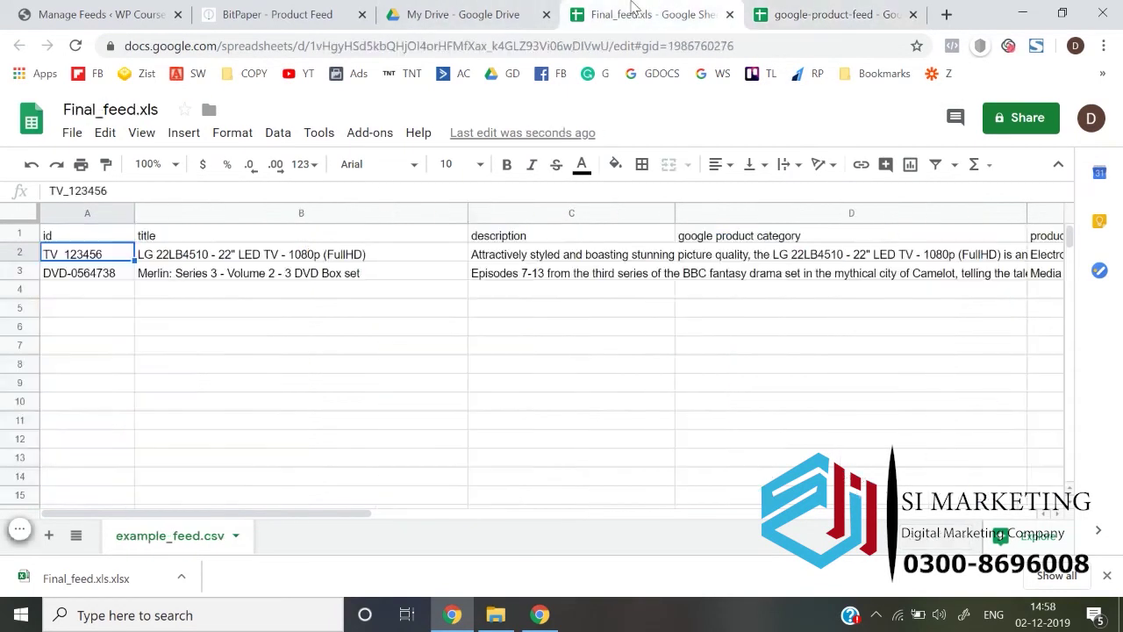
pyautogui.hotkey('alt', 'e')
pyautogui.press('s')
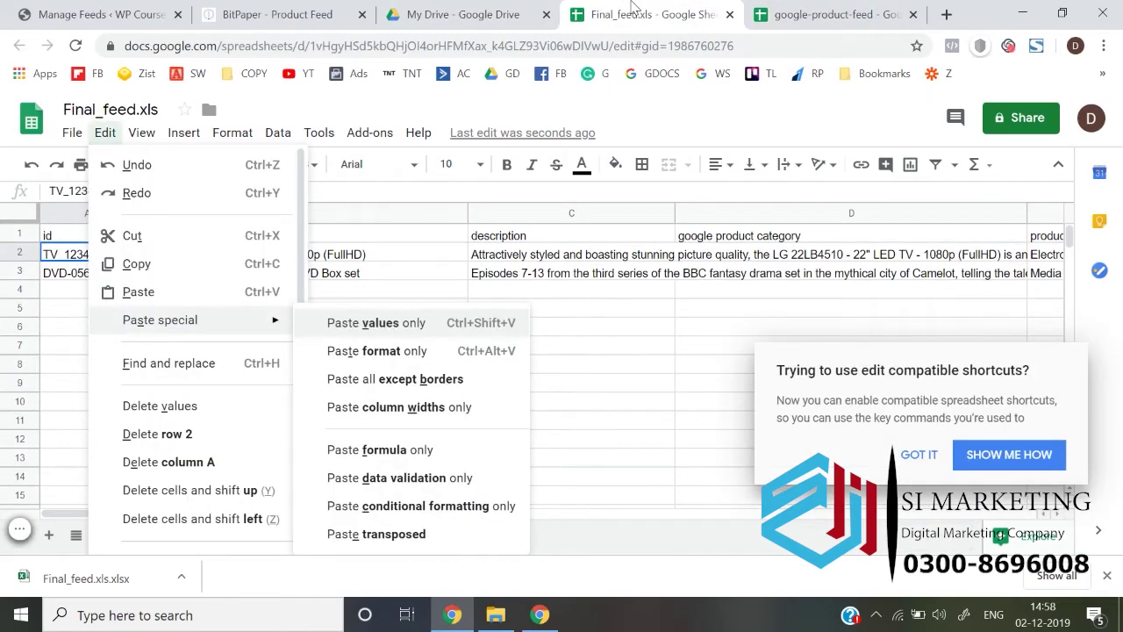
pyautogui.press('v')
# Copy all product titles from google-product-feed and paste them as values only into Final_feed's title column, starting at B2.
pyautogui.press('Right')
pyautogui.click(840, 10)
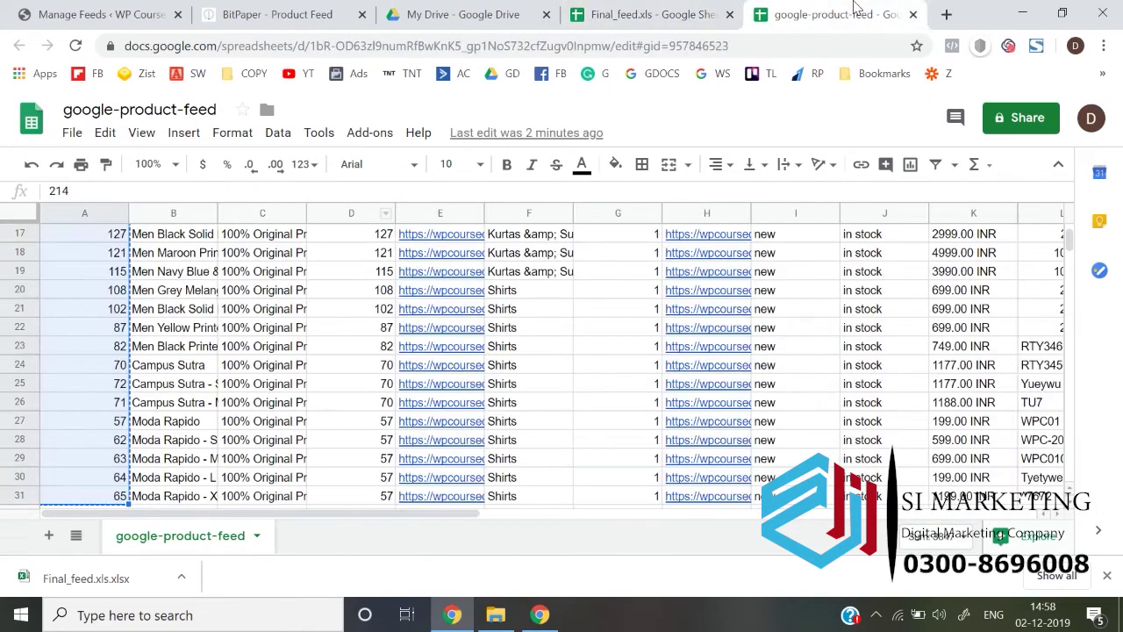
pyautogui.press('Right')
pyautogui.press('Up')
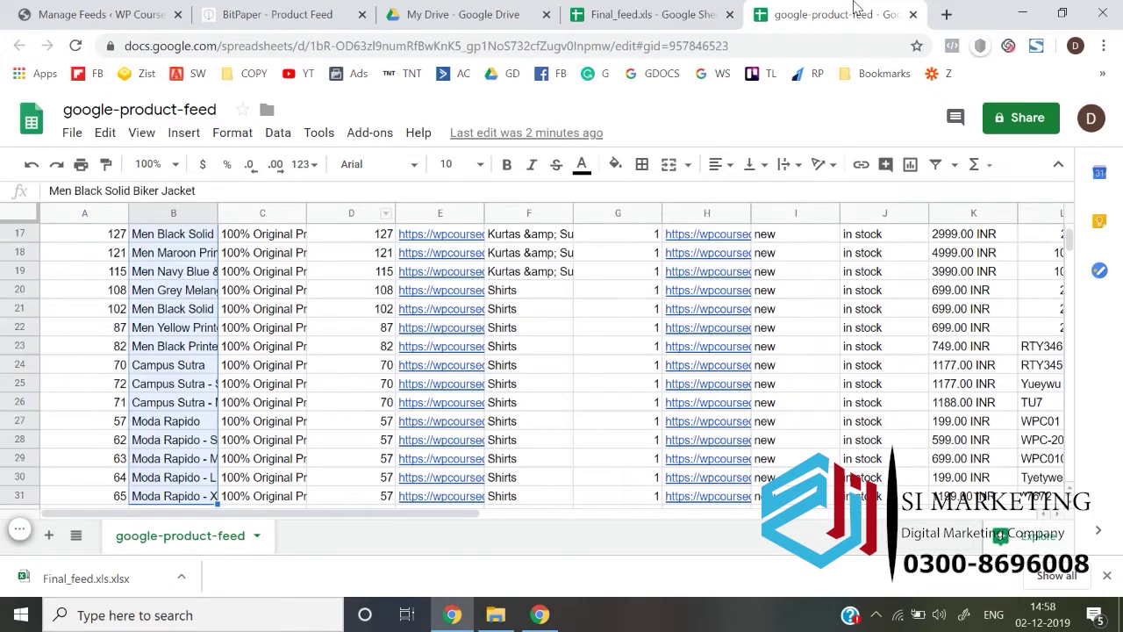
pyautogui.click(653, 12)
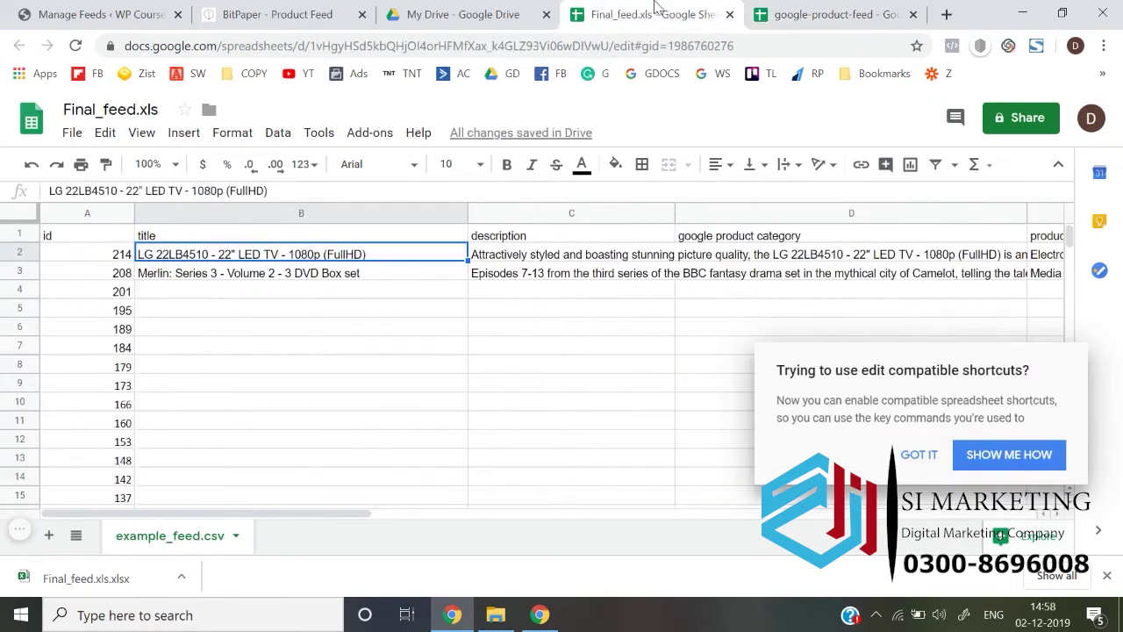
pyautogui.hotkey('alt', 'e')
pyautogui.hotkey('ctrl', 'shift', 'v')
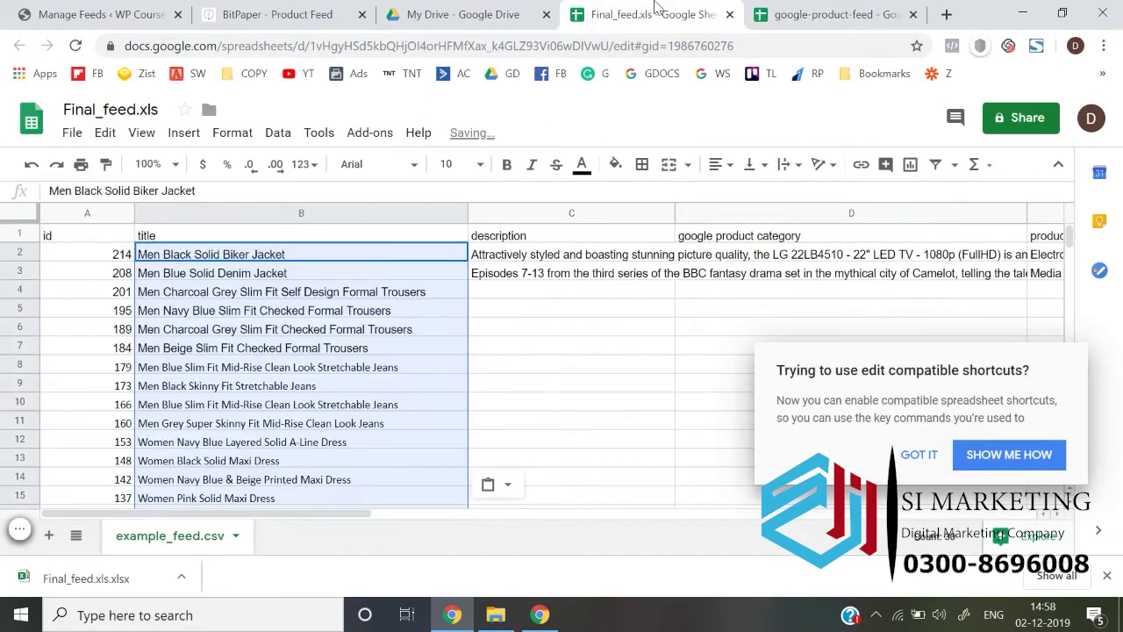
# Check the pasted titles in Final_feed down to the last product and dismiss the compatible shortcuts notice.
pyautogui.click(375, 424)
pyautogui.hotkey('ctrl', 'Down')
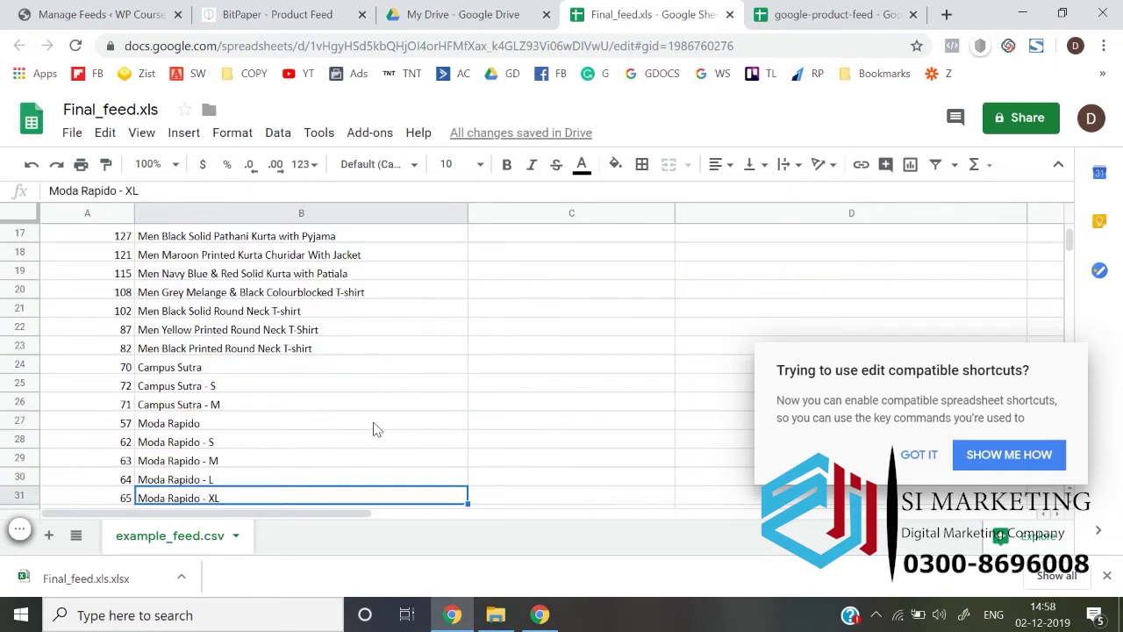
pyautogui.hotkey('ctrl', 'Up')
pyautogui.press('Down')
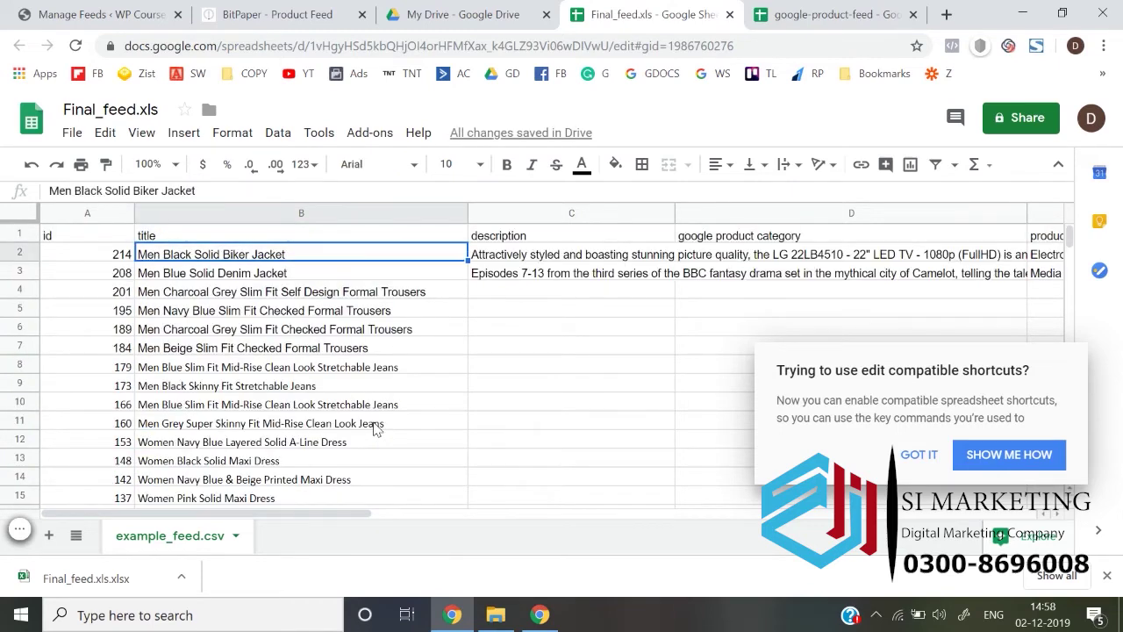
pyautogui.press('Left')
pyautogui.press('Right')
pyautogui.press('Right')
pyautogui.press('Right')
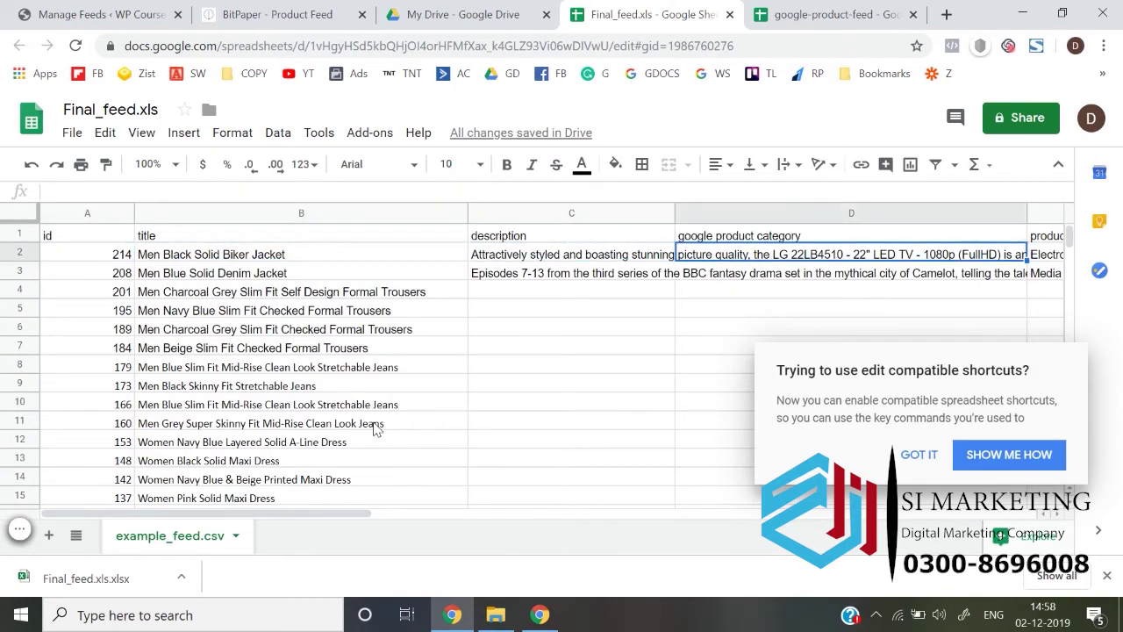
pyautogui.click(926, 456)
# Append "by Adidas" to the first product's title so it reads "Men Black Solid Biker Jacket by Adidas".
pyautogui.click(286, 274)
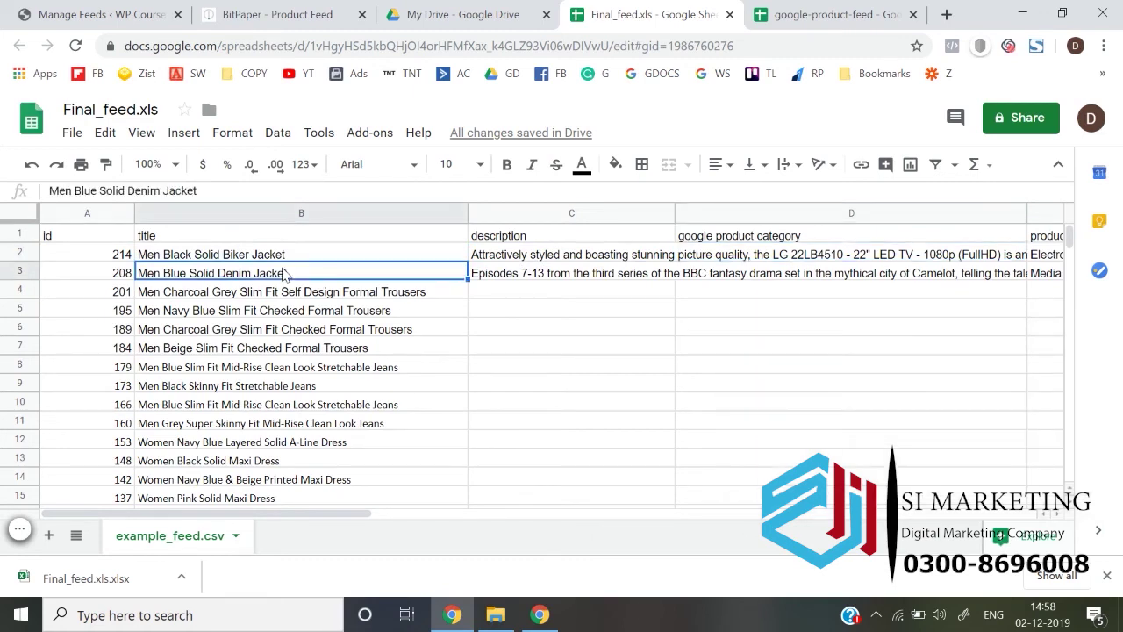
pyautogui.press('Up')
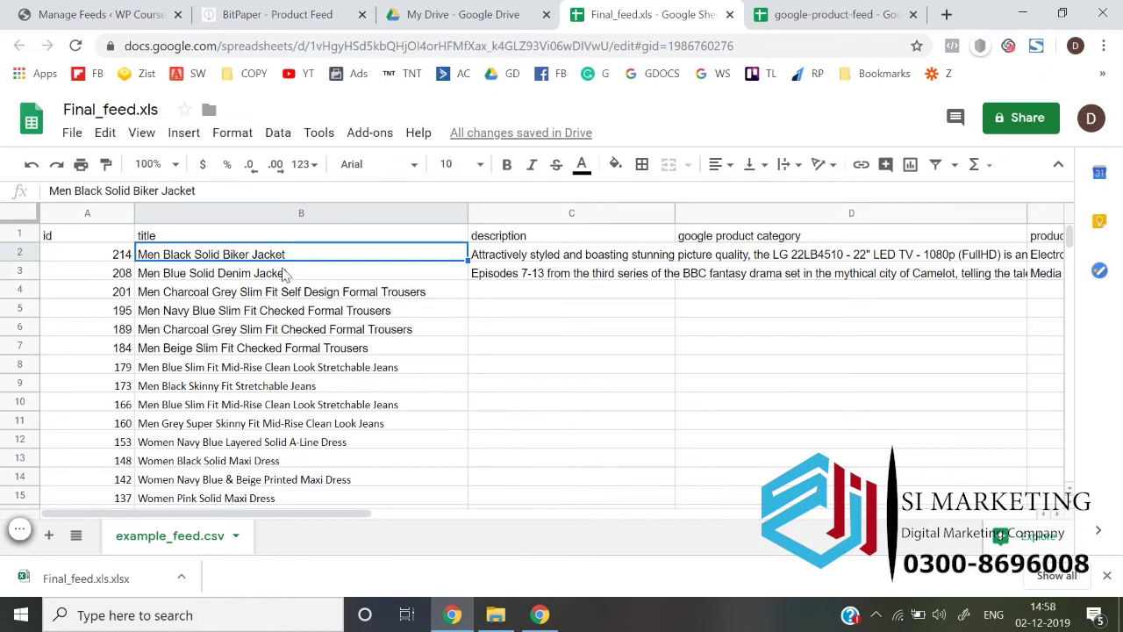
pyautogui.press('Left')
pyautogui.press('Right')
pyautogui.press('XF86MonBrightnessUp')
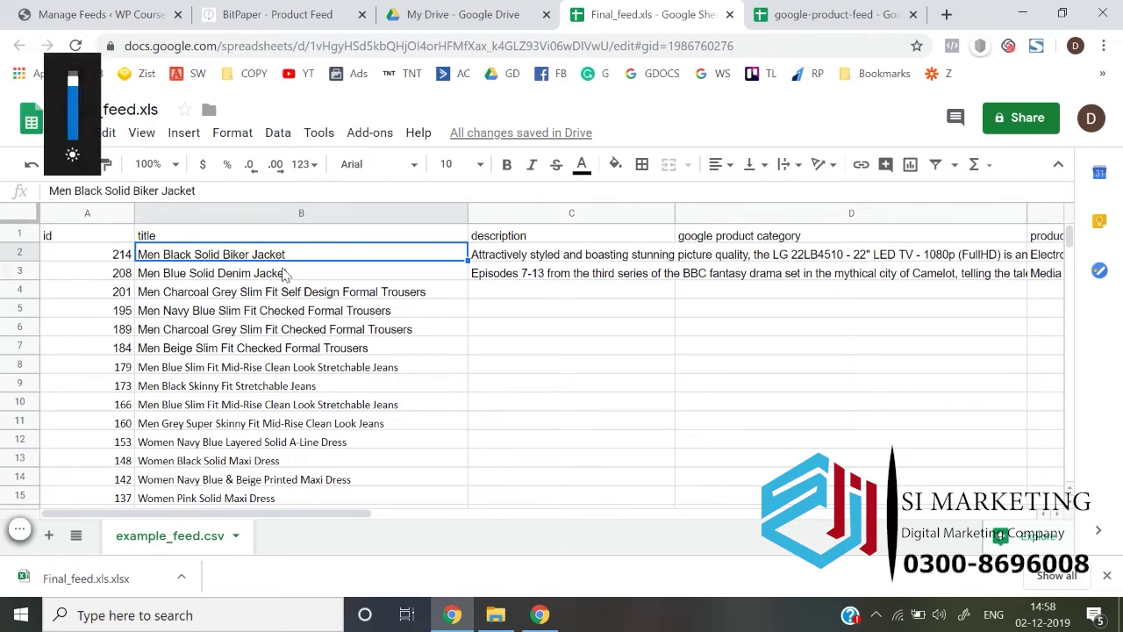
pyautogui.press('Return')
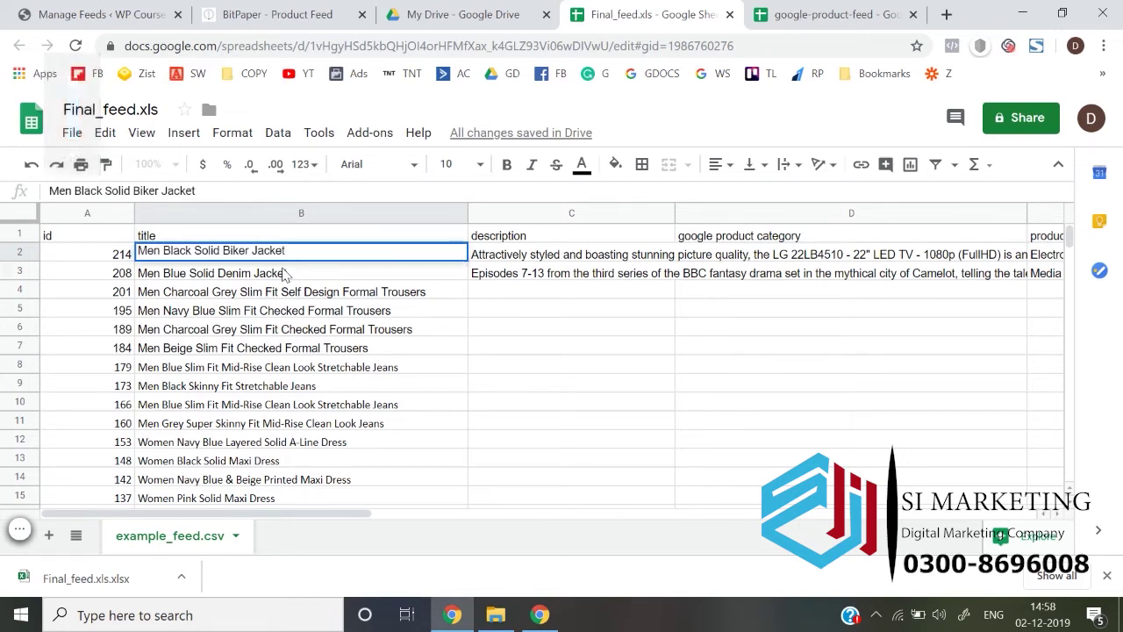
pyautogui.write('- ')
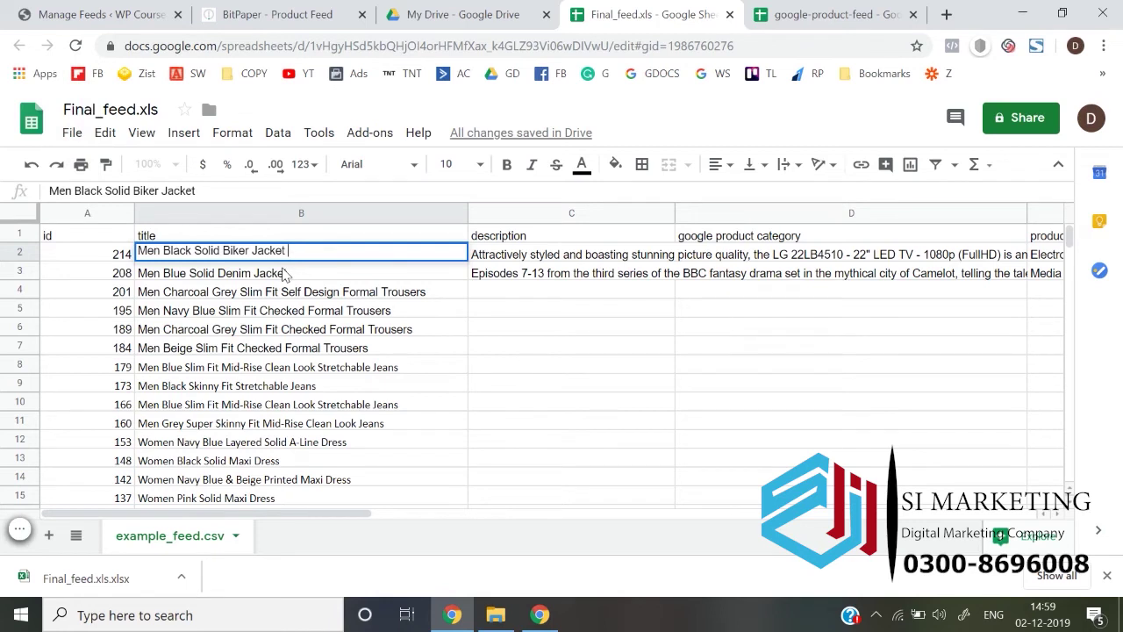
pyautogui.write('by Adidas')
pyautogui.press('Return')
pyautogui.press('Up')
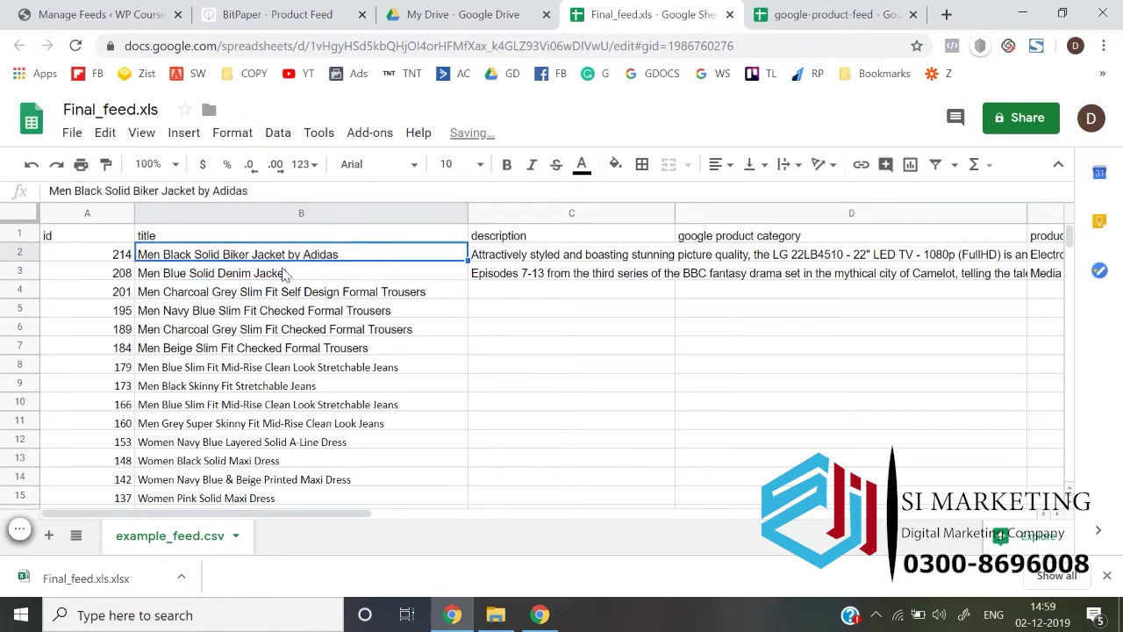
# Clear the two sample descriptions from C2 and C3 in Final_feed.
pyautogui.click(284, 272)
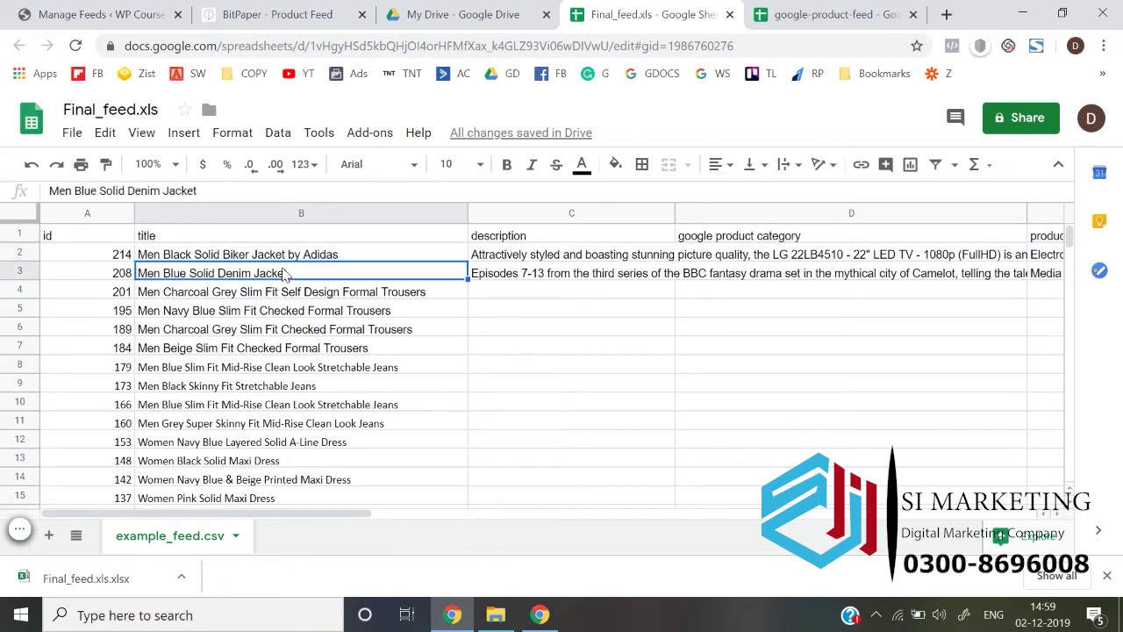
pyautogui.press('Up')
pyautogui.press('Right')
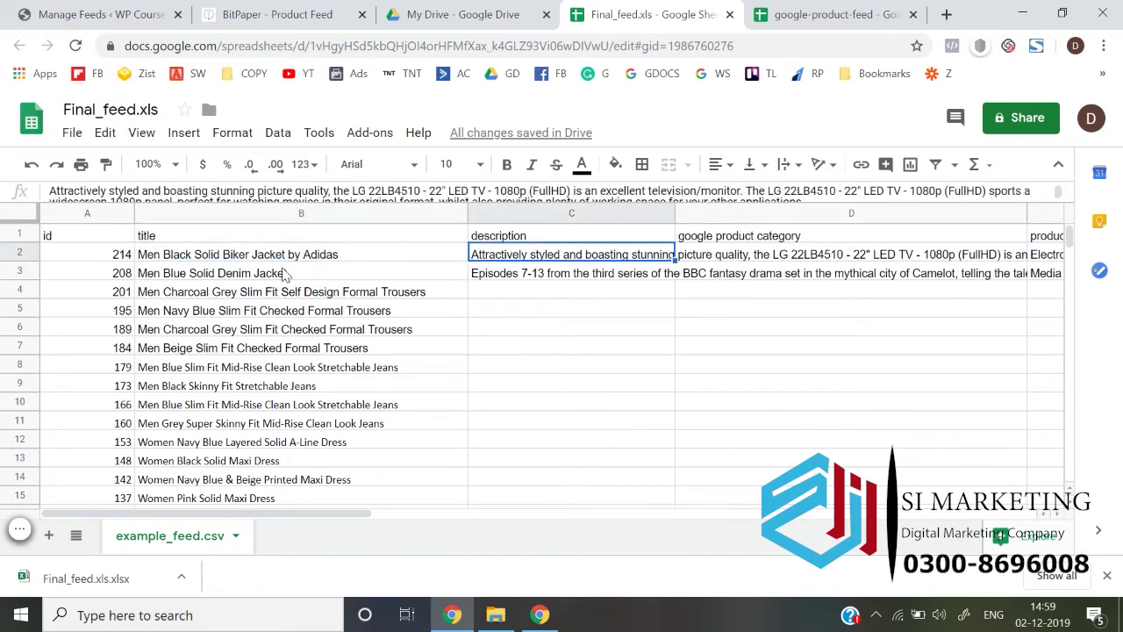
pyautogui.hotkey('shift', 'Down')
pyautogui.press('Delete')
pyautogui.press('Left')
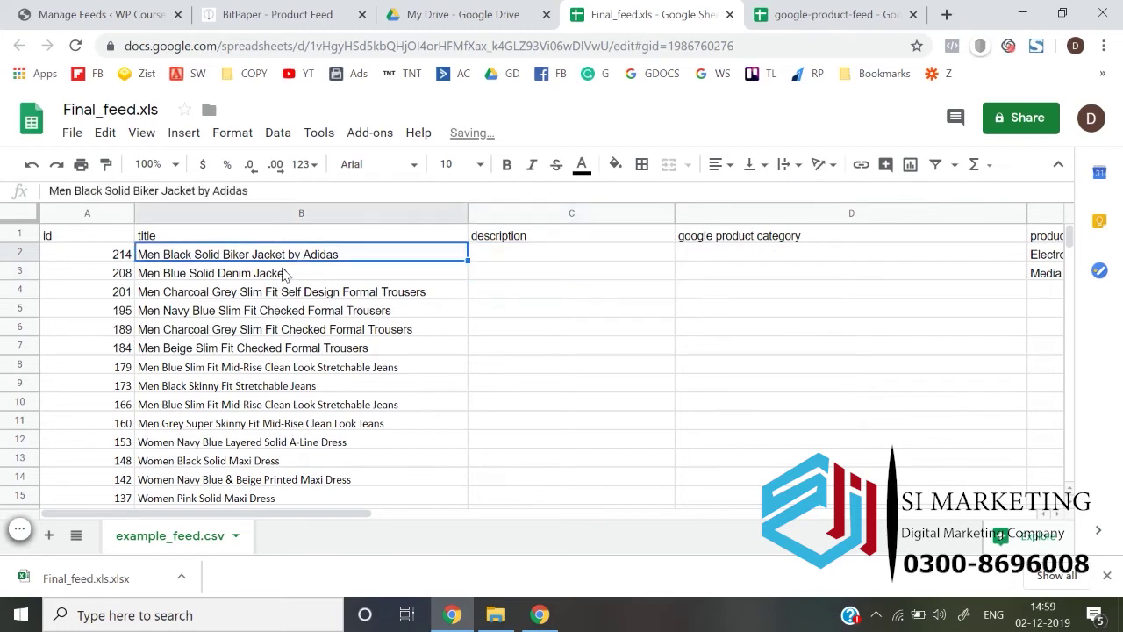
pyautogui.press('Right')
pyautogui.press('Left')
pyautogui.press('Right')
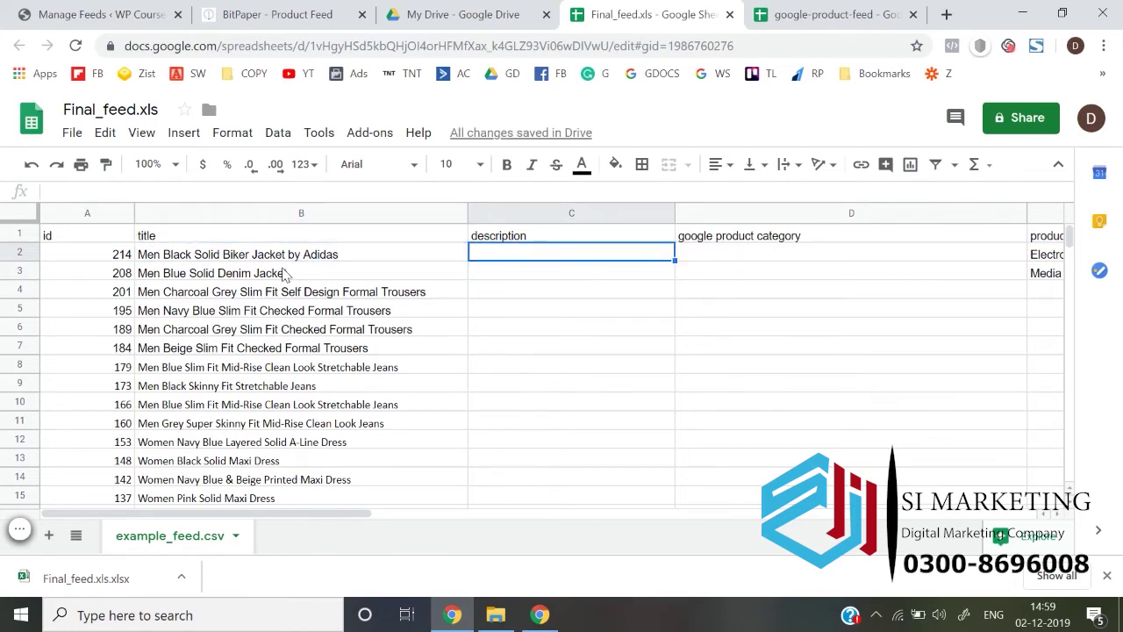
# Glance at the google-product-feed source, then look through the product titles in Final_feed alongside the empty description column.
pyautogui.click(829, 14)
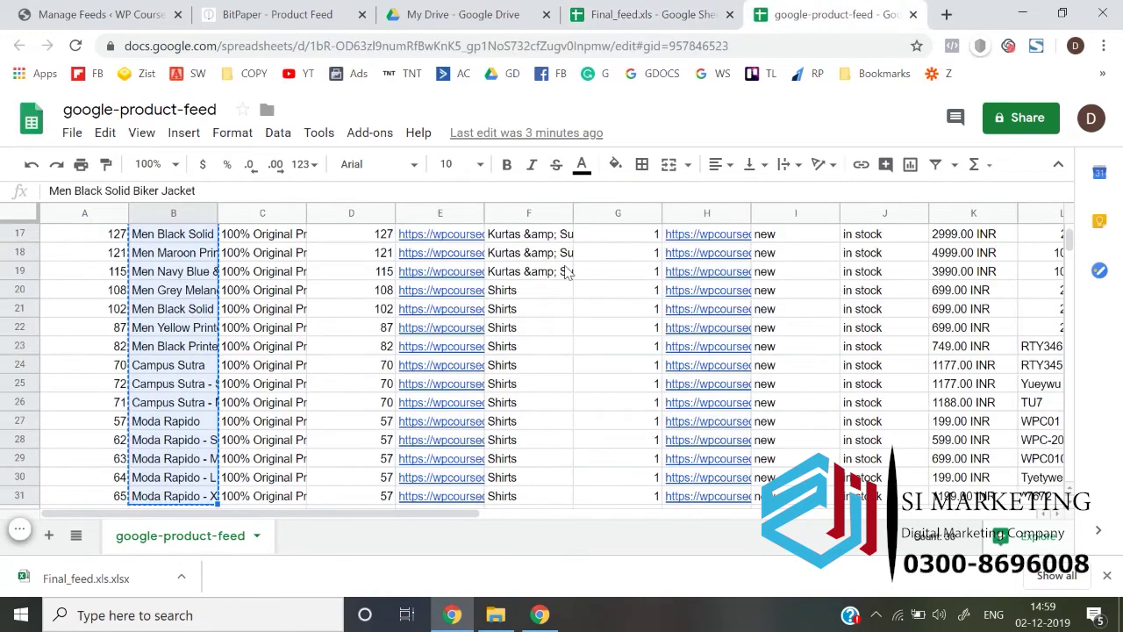
pyautogui.click(658, 14)
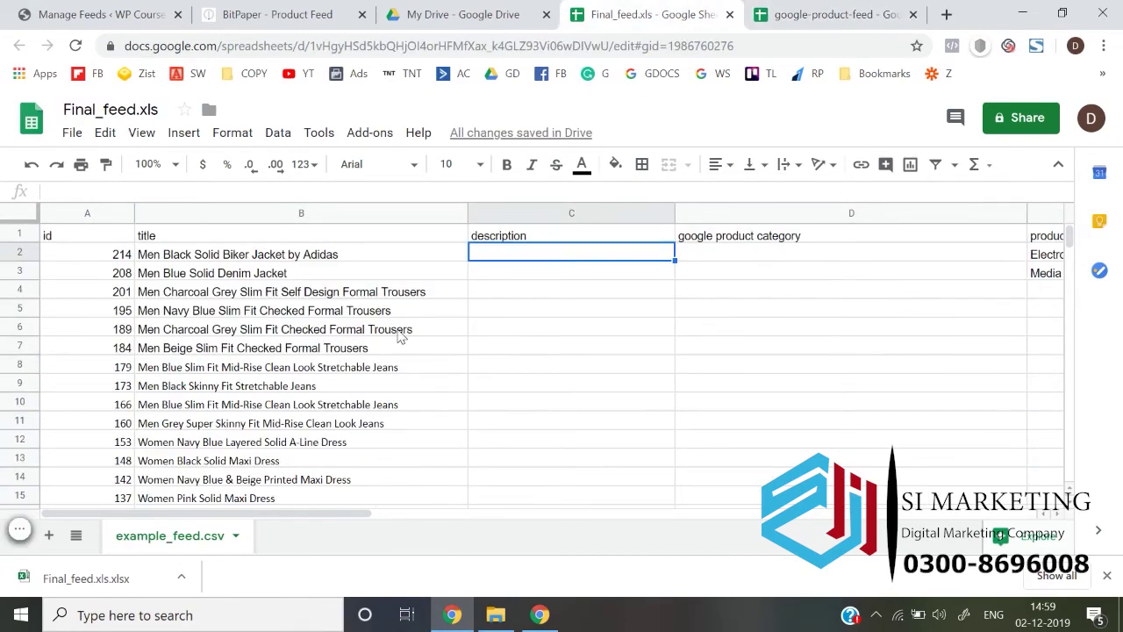
pyautogui.press('Left')
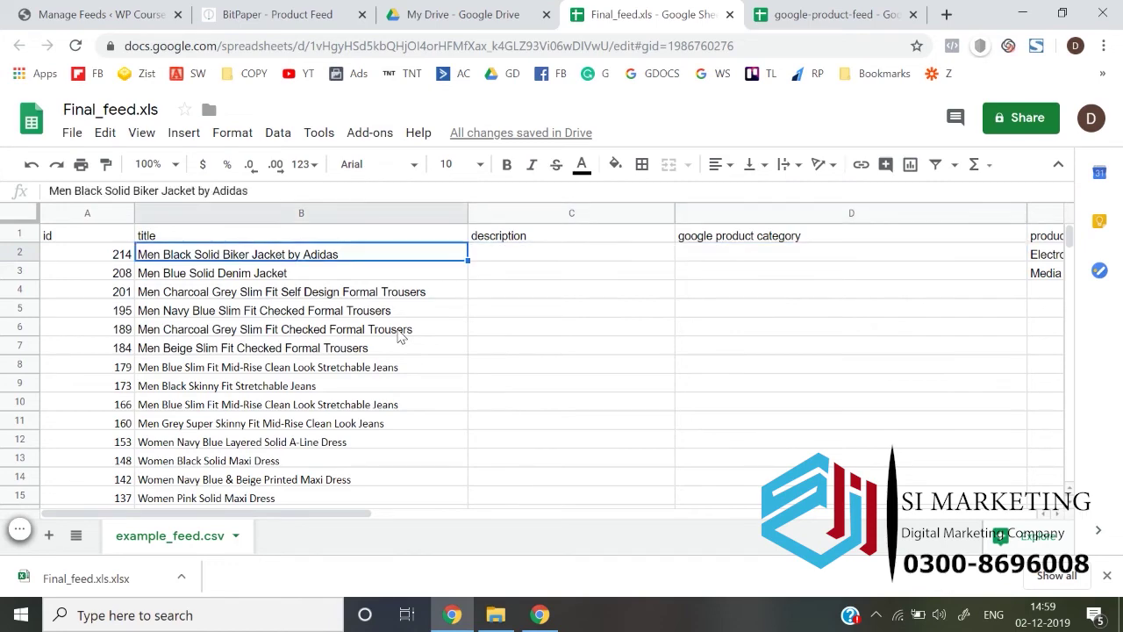
pyautogui.hotkey('shift', 'Down')
pyautogui.hotkey('shift', 'Down')
pyautogui.hotkey('shift', 'Down')
pyautogui.hotkey('shift', 'Down')
pyautogui.hotkey('shift', 'Down')
pyautogui.hotkey('shift', 'Down')
pyautogui.hotkey('shift', 'Down')
pyautogui.hotkey('shift', 'Down')
pyautogui.hotkey('shift', 'Down')
pyautogui.hotkey('shift', 'Down')
pyautogui.hotkey('shift', 'Down')
pyautogui.hotkey('shift', 'Down')
pyautogui.hotkey('shift', 'Down')
pyautogui.hotkey('shift', 'Down')
pyautogui.hotkey('shift', 'Down')
pyautogui.hotkey('shift', 'Down')
pyautogui.hotkey('shift', 'Down')
pyautogui.hotkey('shift', 'Down')
pyautogui.hotkey('shift', 'Down')
pyautogui.hotkey('shift', 'Down')
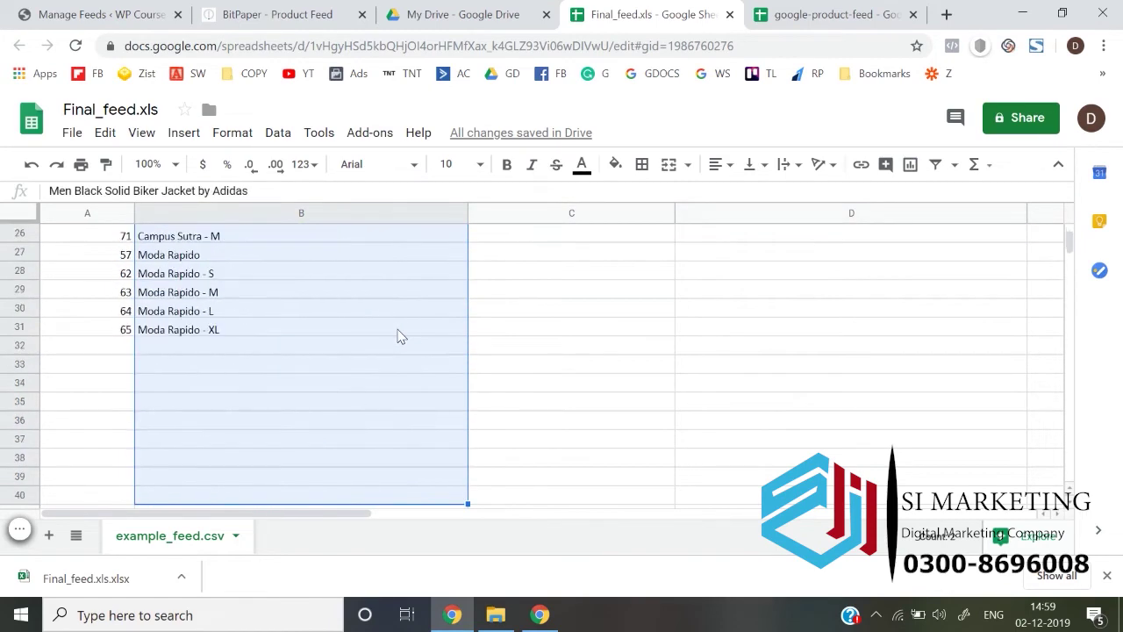
pyautogui.press('Up')
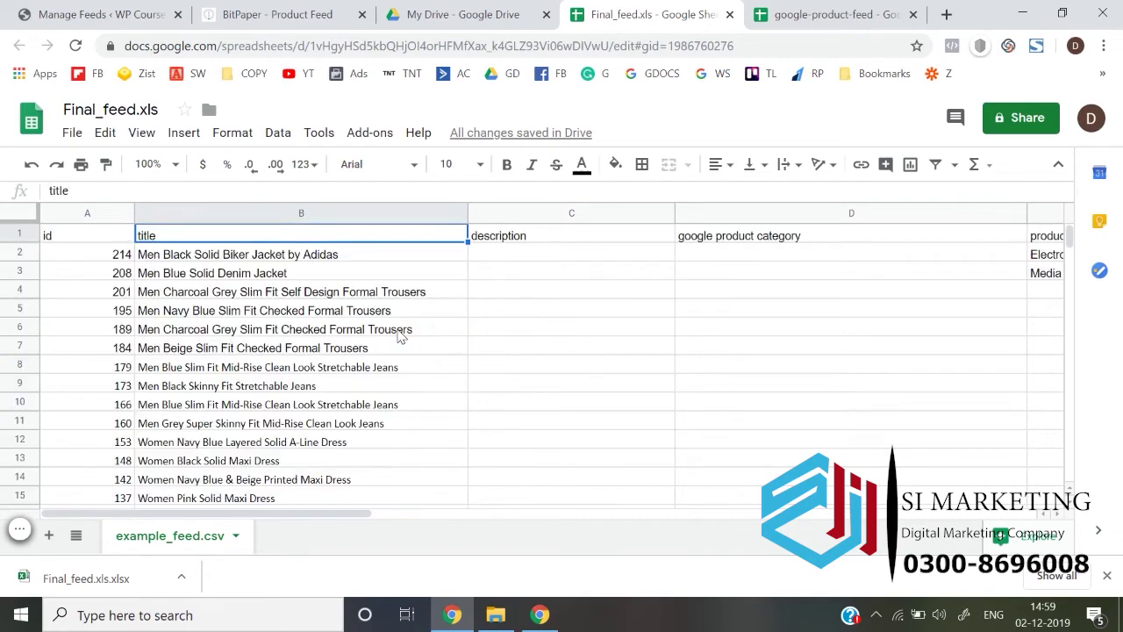
pyautogui.press('Down')
pyautogui.press('Down')
pyautogui.press('Down')
pyautogui.press('Down')
pyautogui.press('Down')
pyautogui.press('Down')
pyautogui.press('Down')
pyautogui.press('Down')
pyautogui.press('Down')
pyautogui.press('Down')
pyautogui.press('Down')
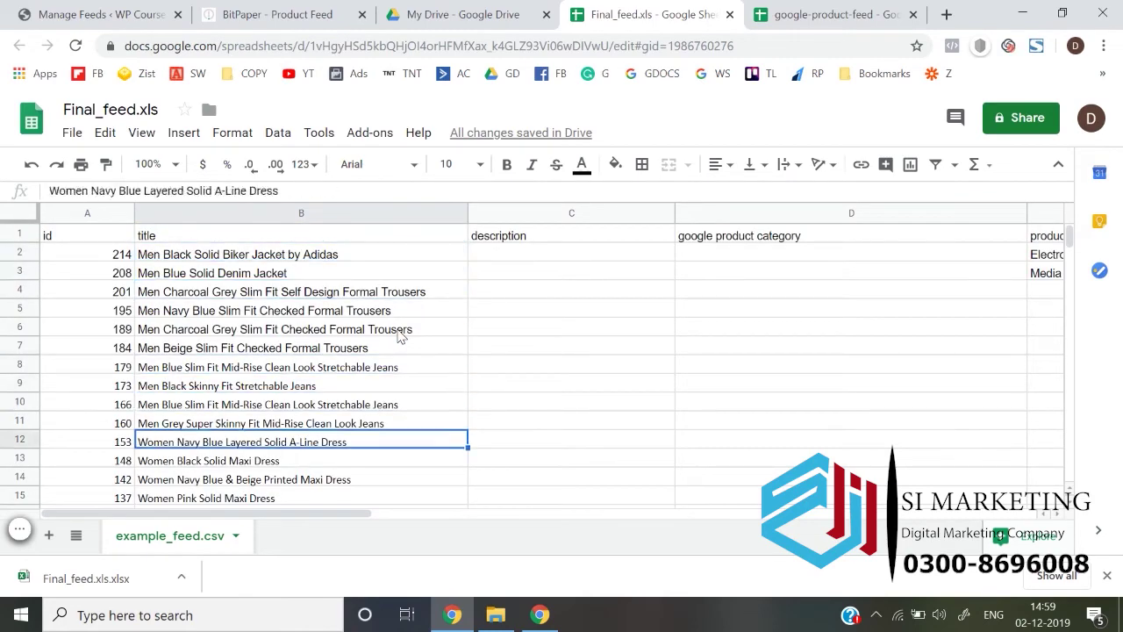
pyautogui.press('Down')
pyautogui.press('Down')
pyautogui.press('Down')
pyautogui.hotkey('ctrl', 'Up')
pyautogui.press('Down')
pyautogui.press('Down')
pyautogui.press('Down')
pyautogui.press('Down')
pyautogui.press('Down')
pyautogui.press('Down')
pyautogui.press('Down')
pyautogui.press('Down')
pyautogui.press('Down')
pyautogui.press('Down')
pyautogui.press('Down')
pyautogui.press('Down')
pyautogui.press('Down')
pyautogui.press('Down')
pyautogui.hotkey('ctrl', 'Up')
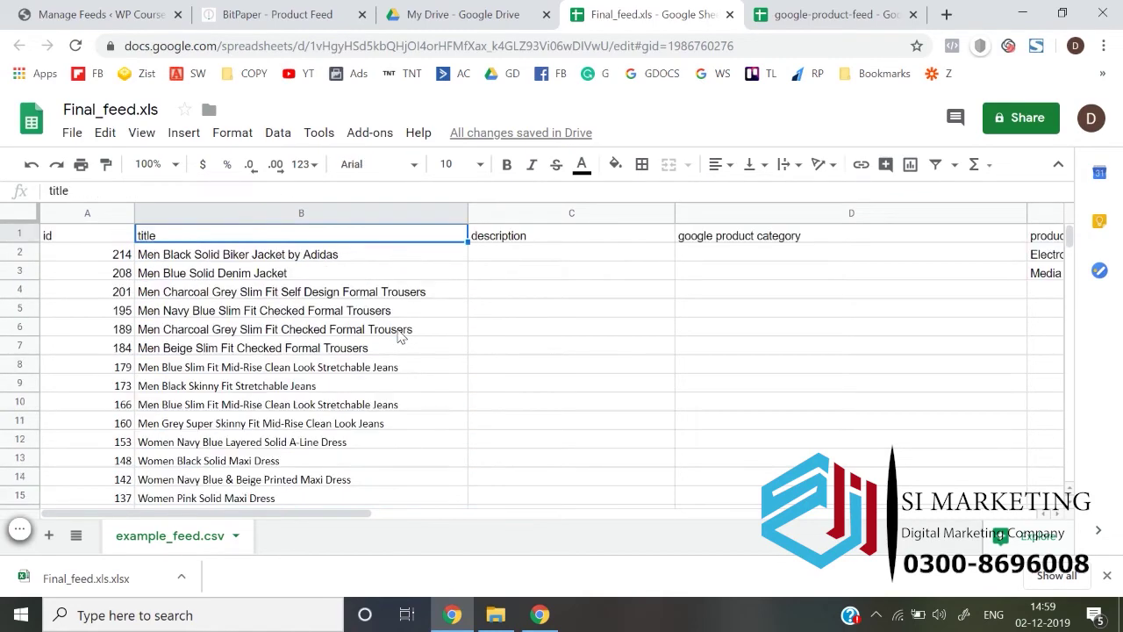
pyautogui.press('Down')
pyautogui.press('Right')
pyautogui.press('Up')
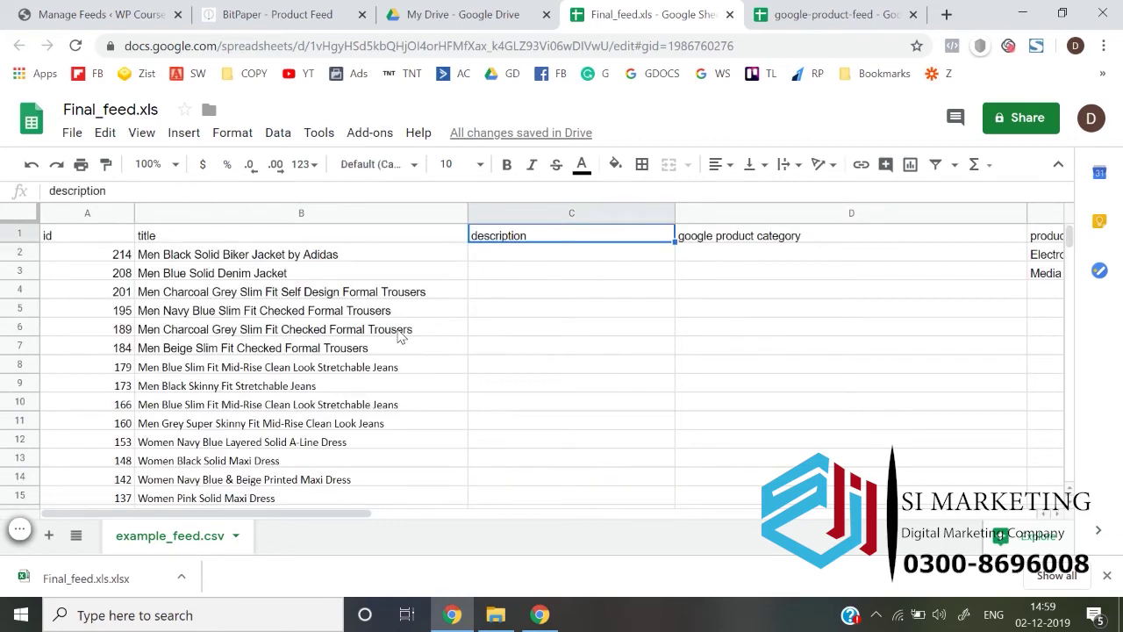
pyautogui.press('Down')
pyautogui.press('Left')
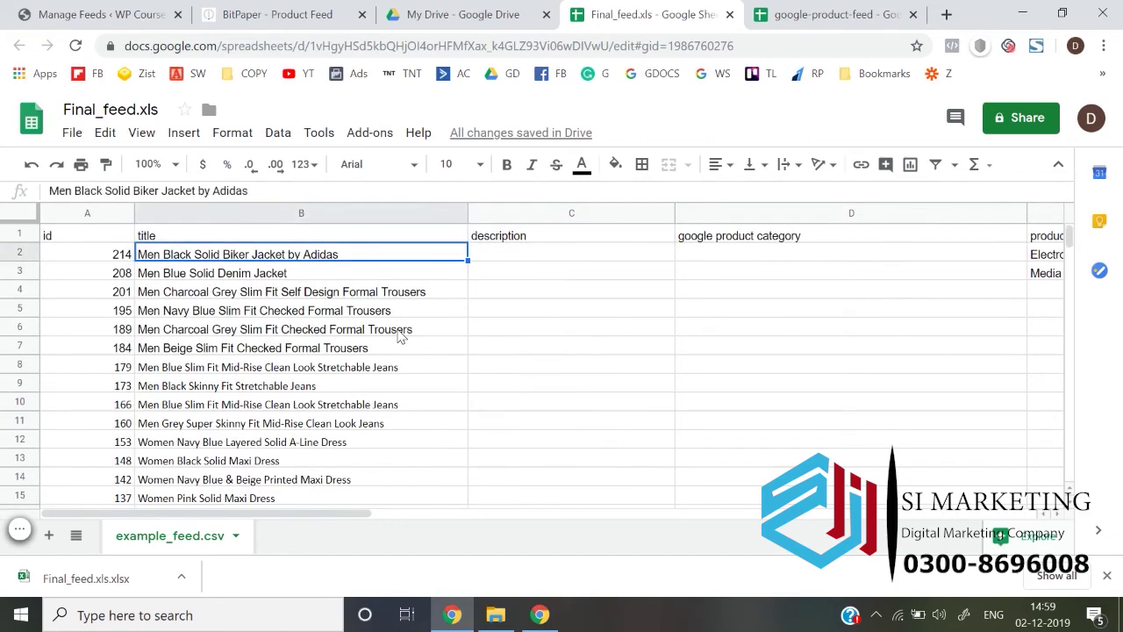
# Transfer the first product's description from google-product-feed, starting with "100% Original Products", into cell C2 of Final_feed.
pyautogui.click(818, 11)
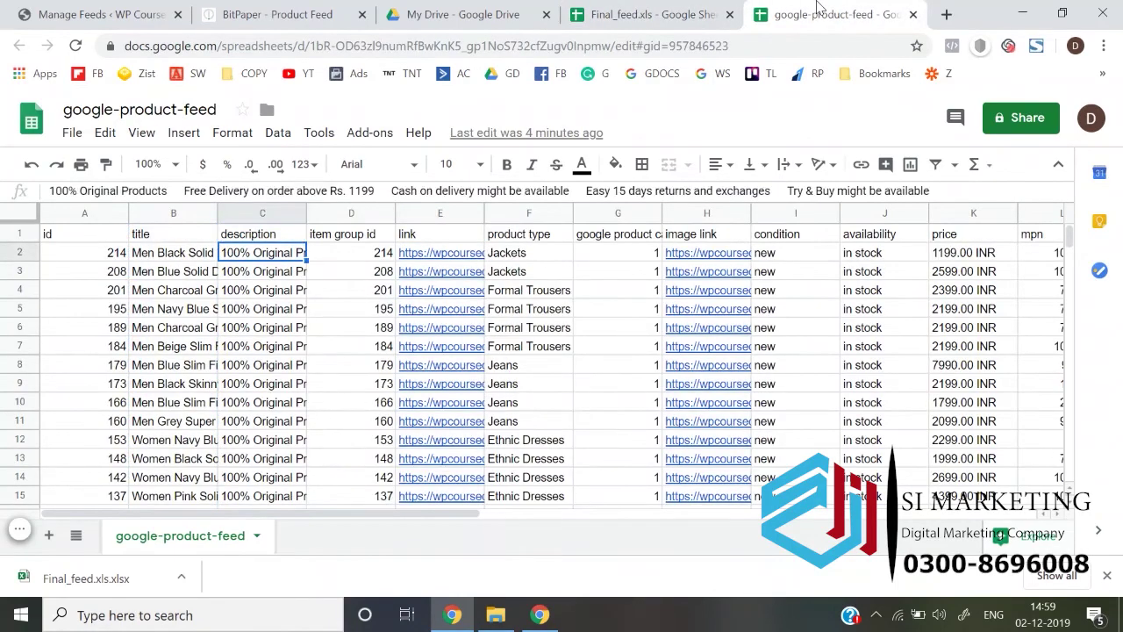
pyautogui.click(605, 12)
pyautogui.press('Right')
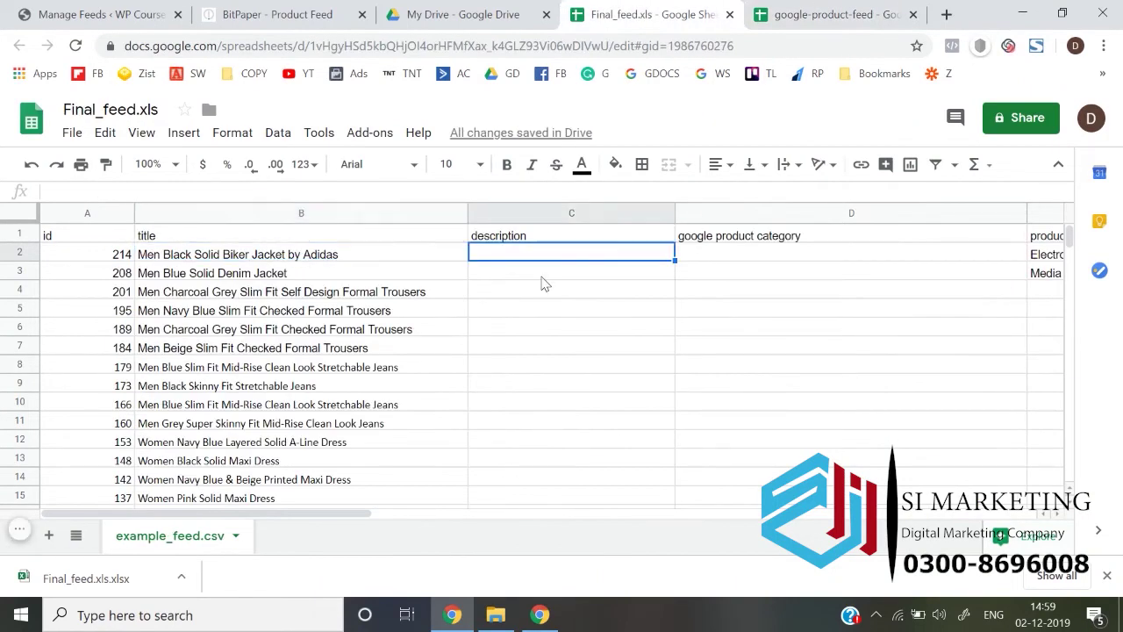
pyautogui.press('Return')
pyautogui.write('100% Original Products    Free Delivery on order above Rs. 1199    Cash on delivery might be available    Easy 15 days returns and exchanges    Try & Buy might be available')
pyautogui.press('Return')
pyautogui.press('Up')
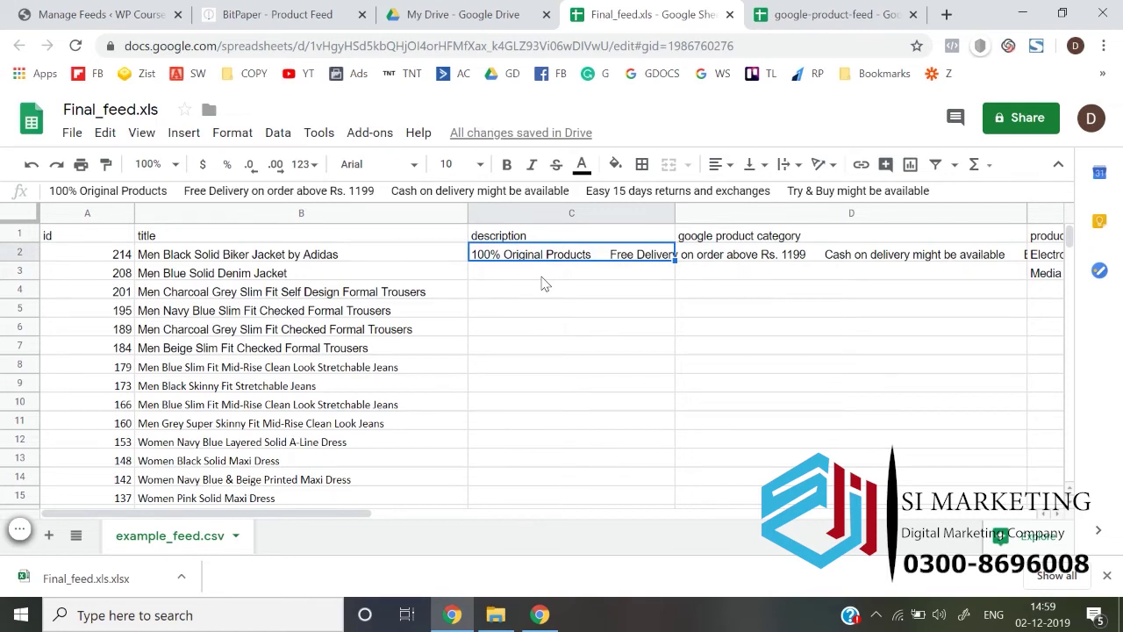
# Select the first product's title and description cells together in Final_feed.
pyautogui.press('Left')
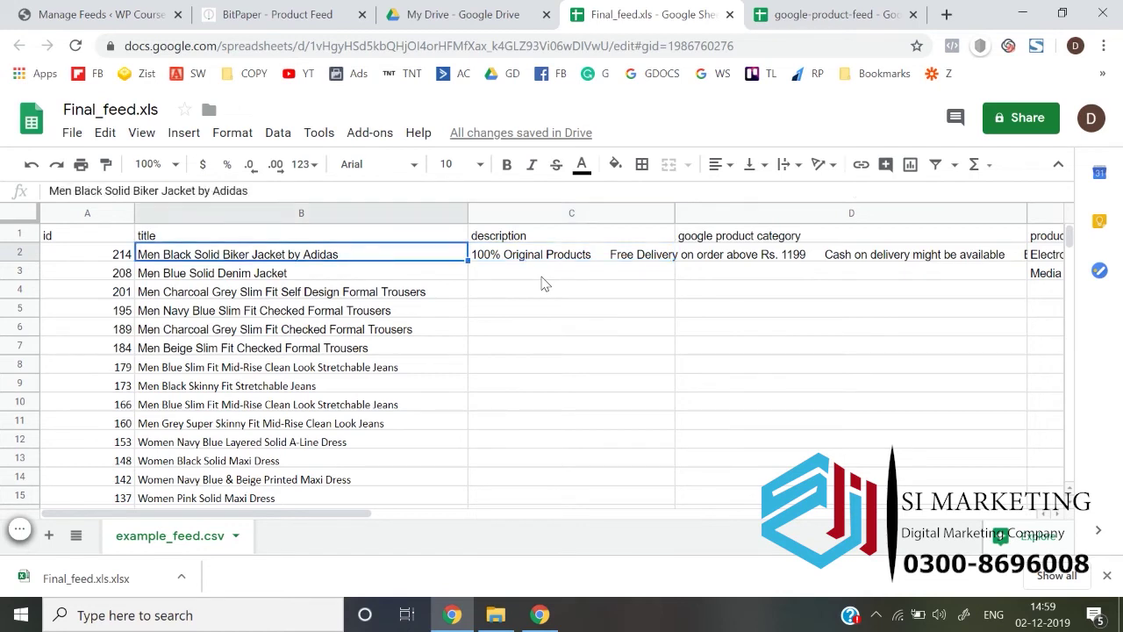
pyautogui.press('Down')
pyautogui.press('Up')
pyautogui.hotkey('shift', 'Right')
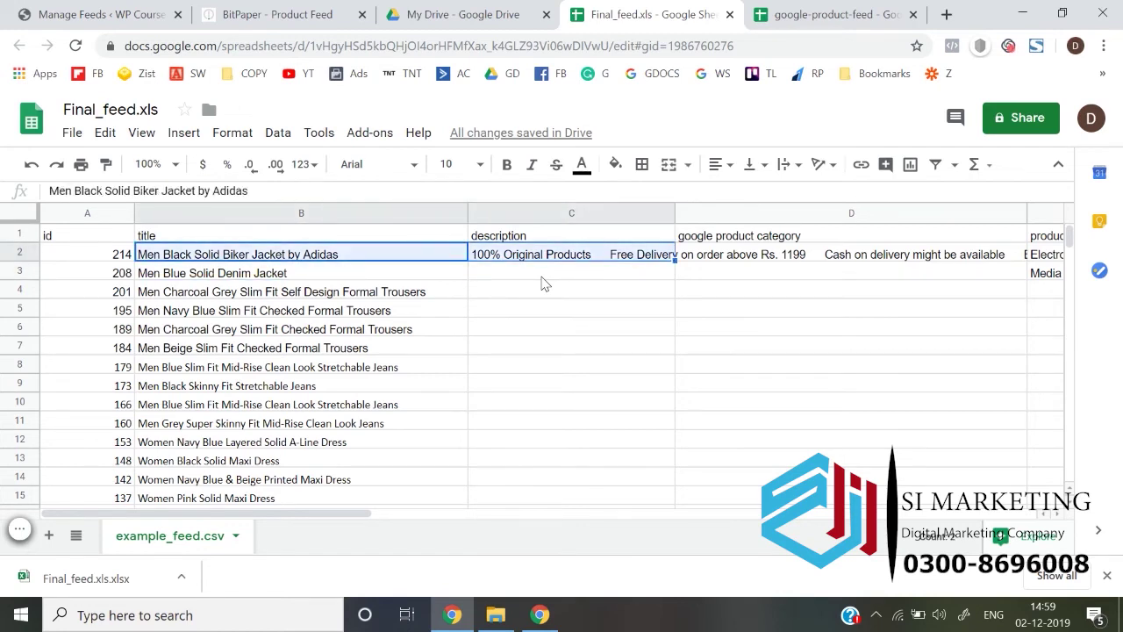
# Review the first product's title and description cells in Final_feed, alongside its google product category and id cells.
pyautogui.press('Up')
pyautogui.press('Down')
pyautogui.press('Up')
pyautogui.press('Down')
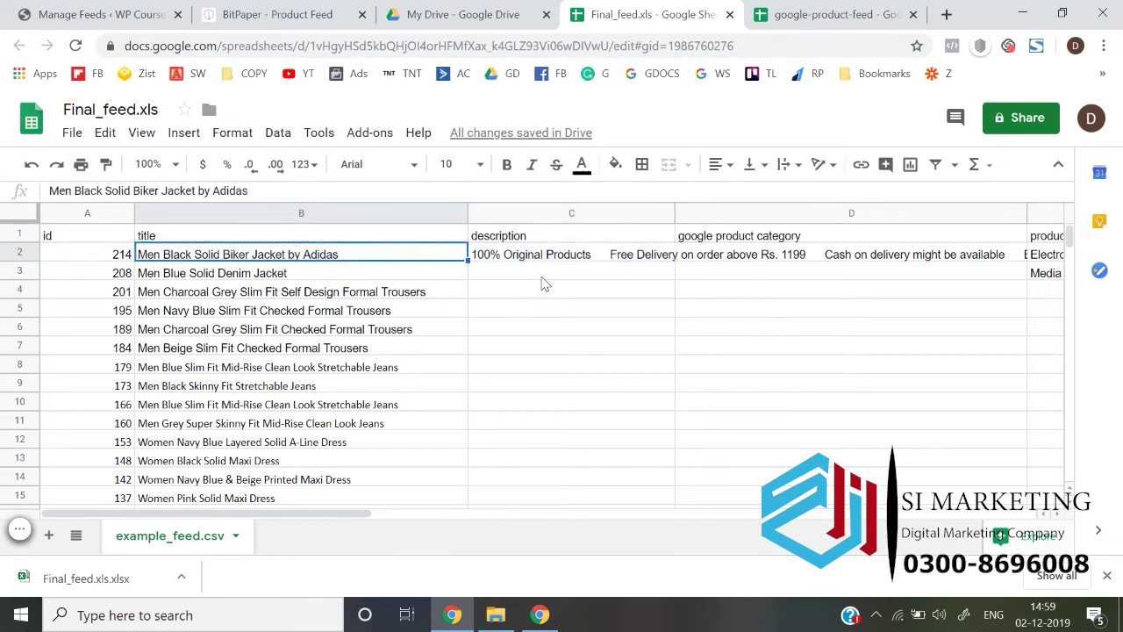
pyautogui.hotkey('shift', 'Right')
pyautogui.press('Down')
pyautogui.press('Up')
pyautogui.hotkey('shift', 'Right')
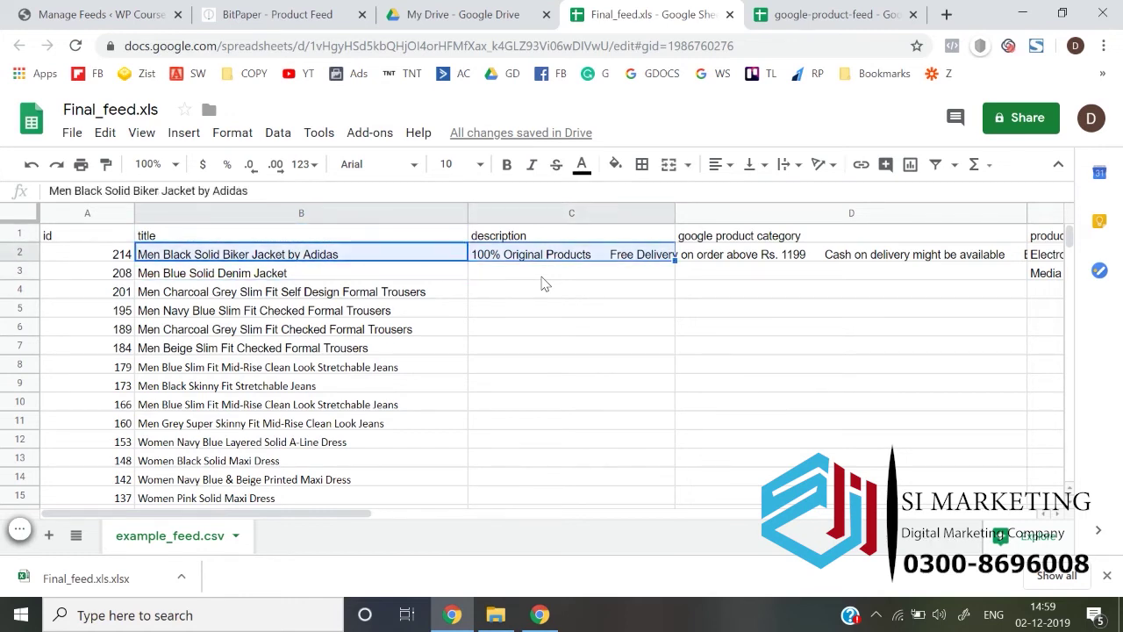
pyautogui.press('Right')
pyautogui.press('Right')
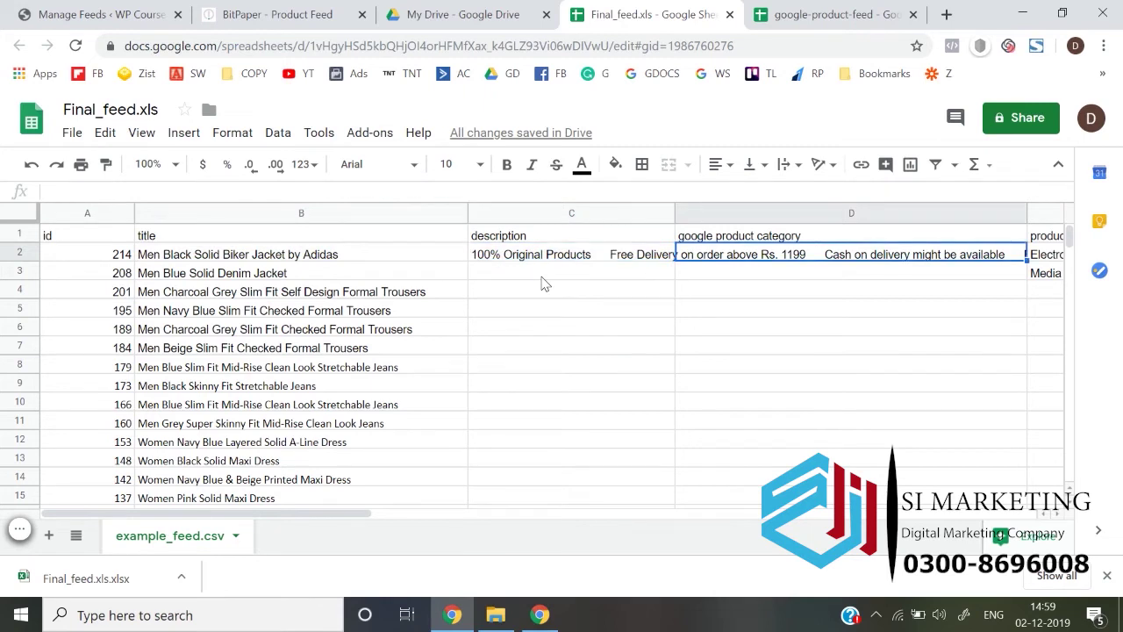
pyautogui.press('Left')
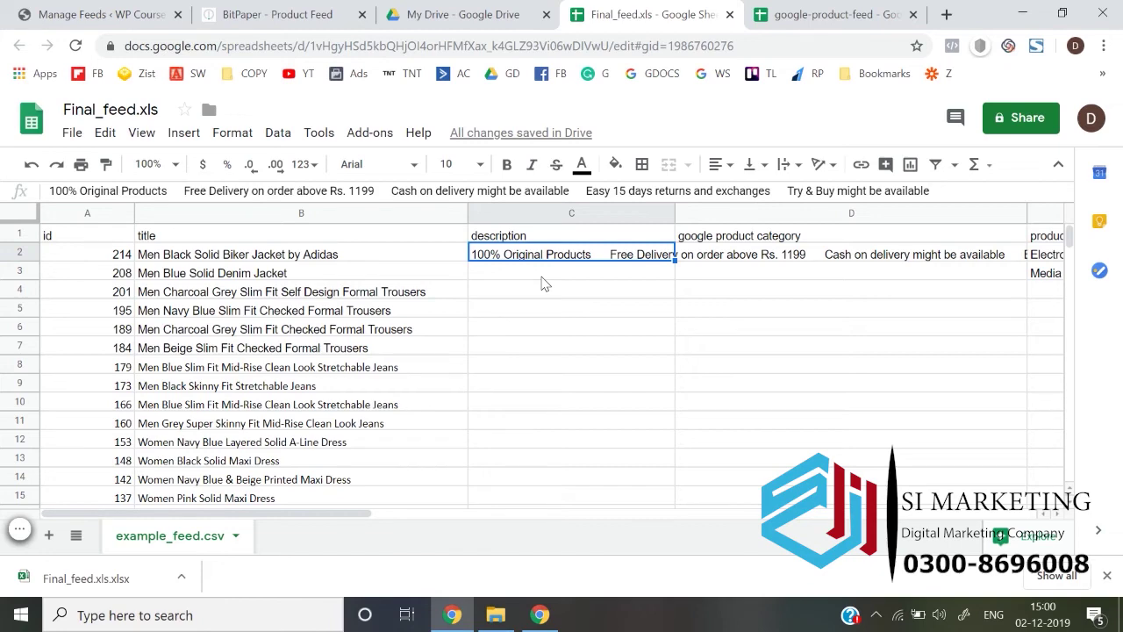
pyautogui.press('Left')
pyautogui.press('Left')
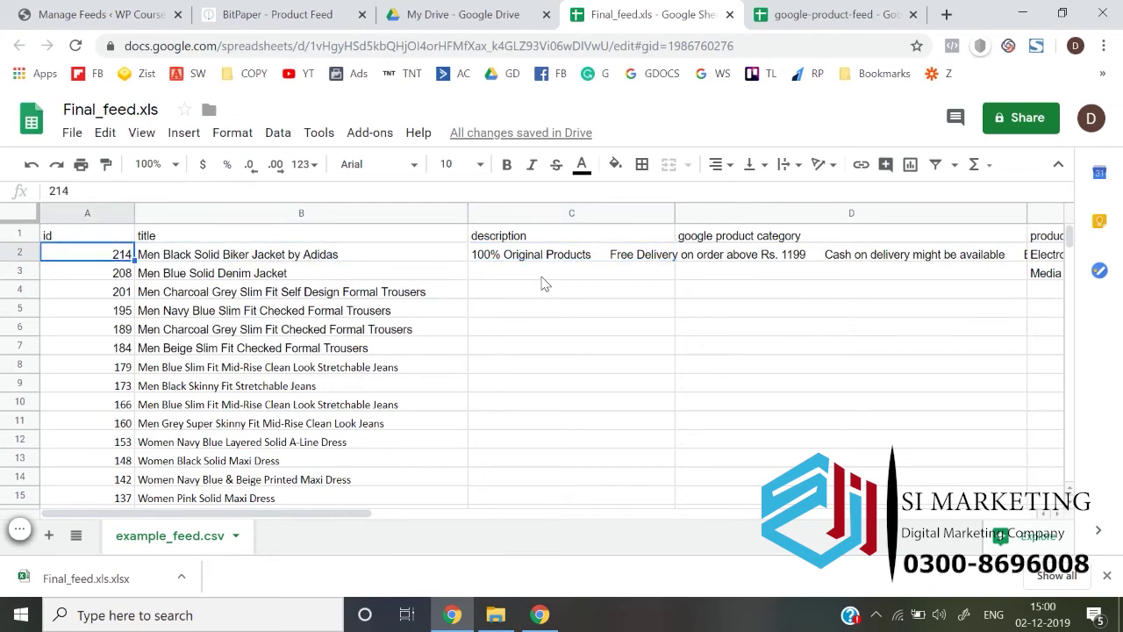
# Compare the id, title and description columns of Final_feed with the google-product-feed source.
pyautogui.hotkey('ctrl', 'shift', 'Down')
pyautogui.click(890, 10)
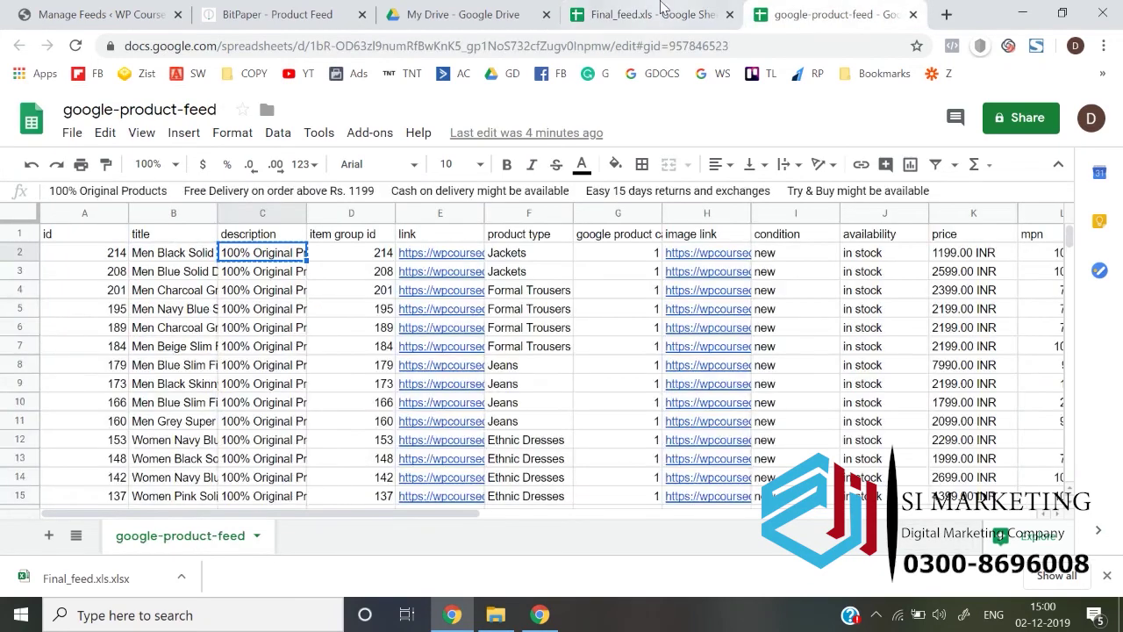
pyautogui.click(663, 7)
pyautogui.press('Right')
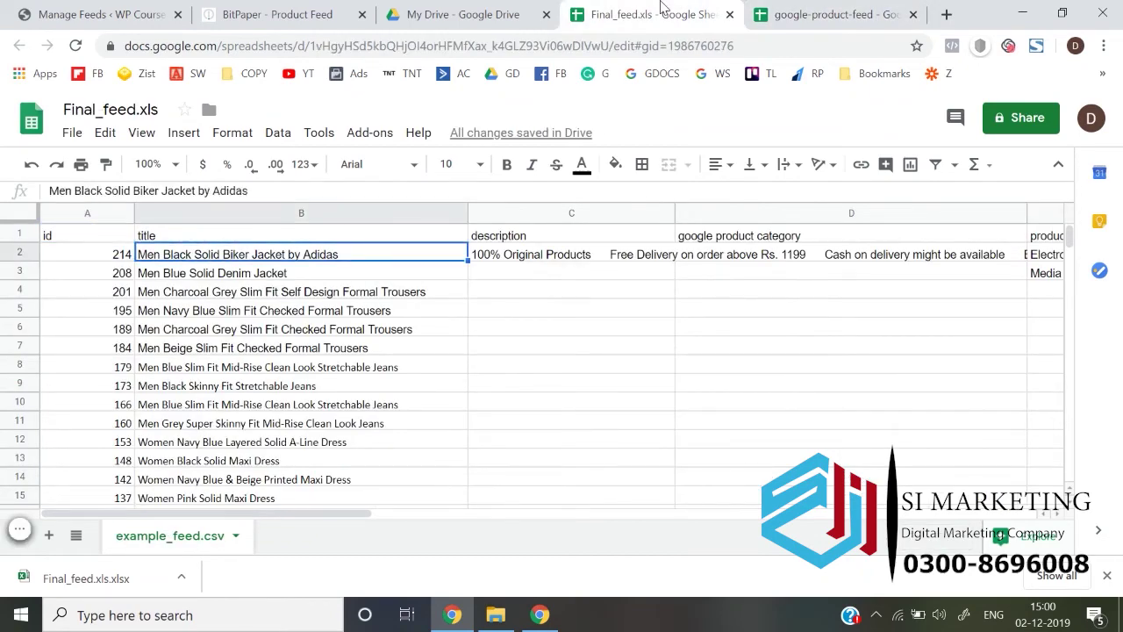
pyautogui.hotkey('ctrl', 'shift', 'Down')
pyautogui.click(849, 11)
pyautogui.click(673, 7)
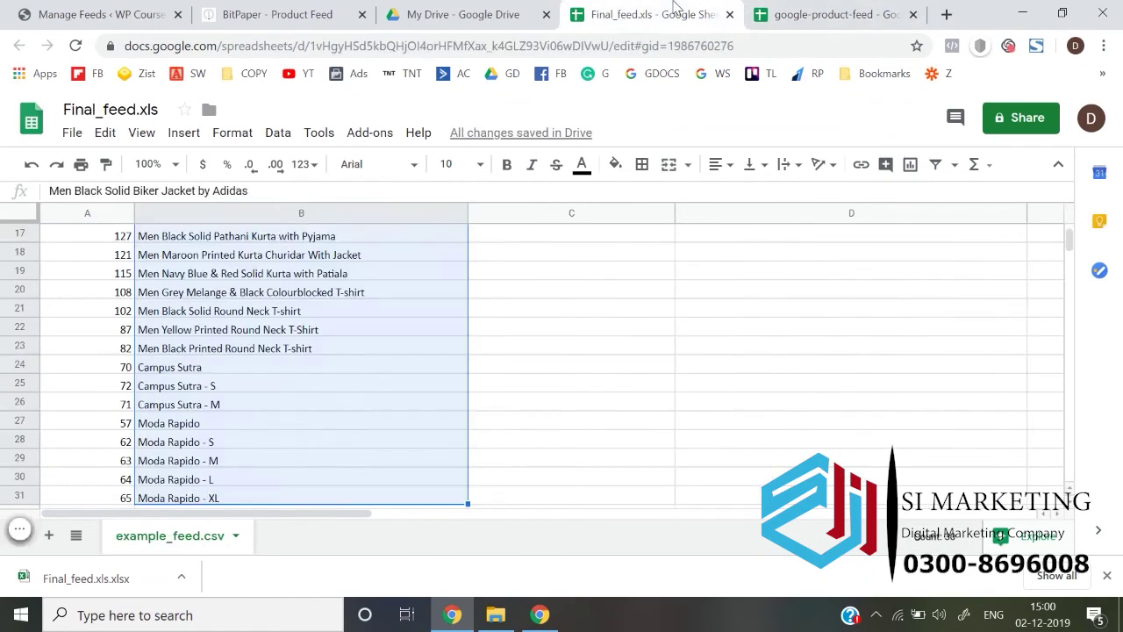
pyautogui.hotkey('ctrl', 'Up')
pyautogui.press('Right')
pyautogui.press('Down')
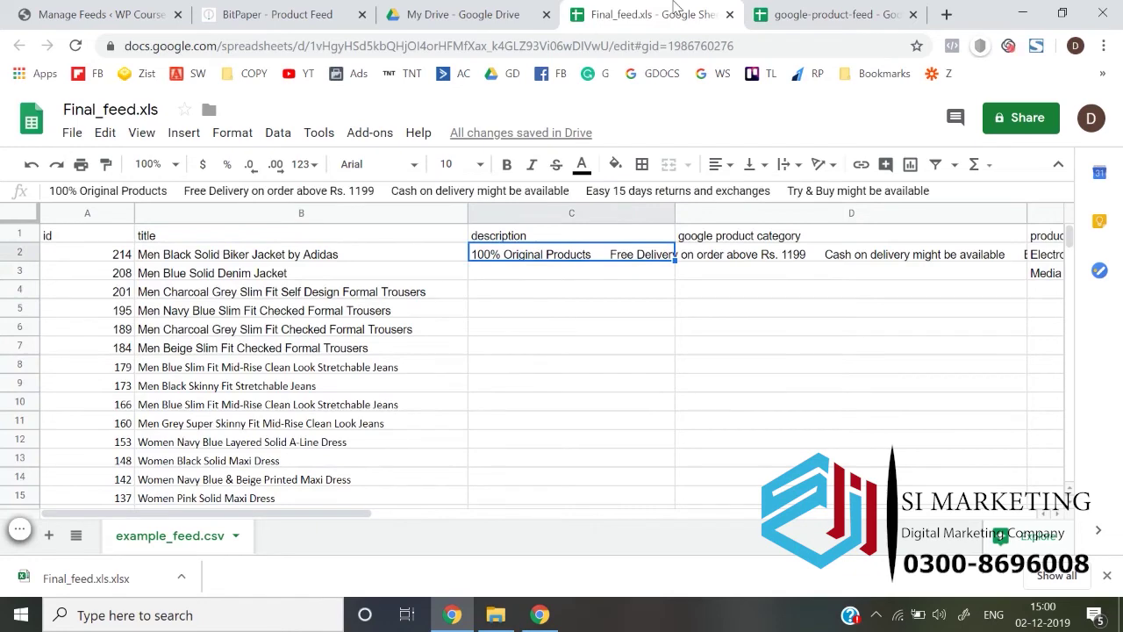
pyautogui.click(840, 11)
pyautogui.click(672, 8)
pyautogui.press('Left')
pyautogui.press('Left')
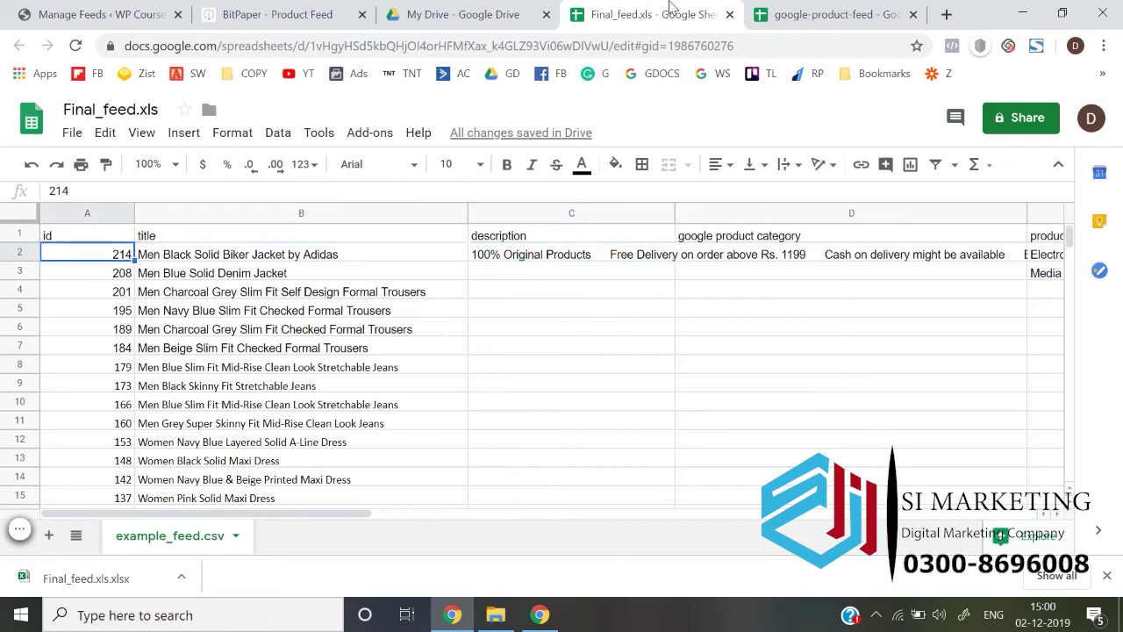
# Highlight the title and description columns across the product rows in Final_feed, finishing on the first product's two cells.
pyautogui.press('Right')
pyautogui.hotkey('shift', 'Right')
pyautogui.hotkey('shift', 'Down')
pyautogui.hotkey('shift', 'Down')
pyautogui.hotkey('shift', 'Down')
pyautogui.hotkey('shift', 'Down')
pyautogui.hotkey('shift', 'Down')
pyautogui.hotkey('shift', 'Down')
pyautogui.hotkey('shift', 'Down')
pyautogui.hotkey('shift', 'Down')
pyautogui.hotkey('shift', 'Down')
pyautogui.hotkey('shift', 'Down')
pyautogui.hotkey('shift', 'Down')
pyautogui.hotkey('shift', 'Down')
pyautogui.hotkey('shift', 'Down')
pyautogui.hotkey('shift', 'Down')
pyautogui.hotkey('shift', 'Down')
pyautogui.hotkey('shift', 'Down')
pyautogui.hotkey('shift', 'Down')
pyautogui.hotkey('shift', 'Down')
pyautogui.hotkey('shift', 'Down')
pyautogui.hotkey('shift', 'Down')
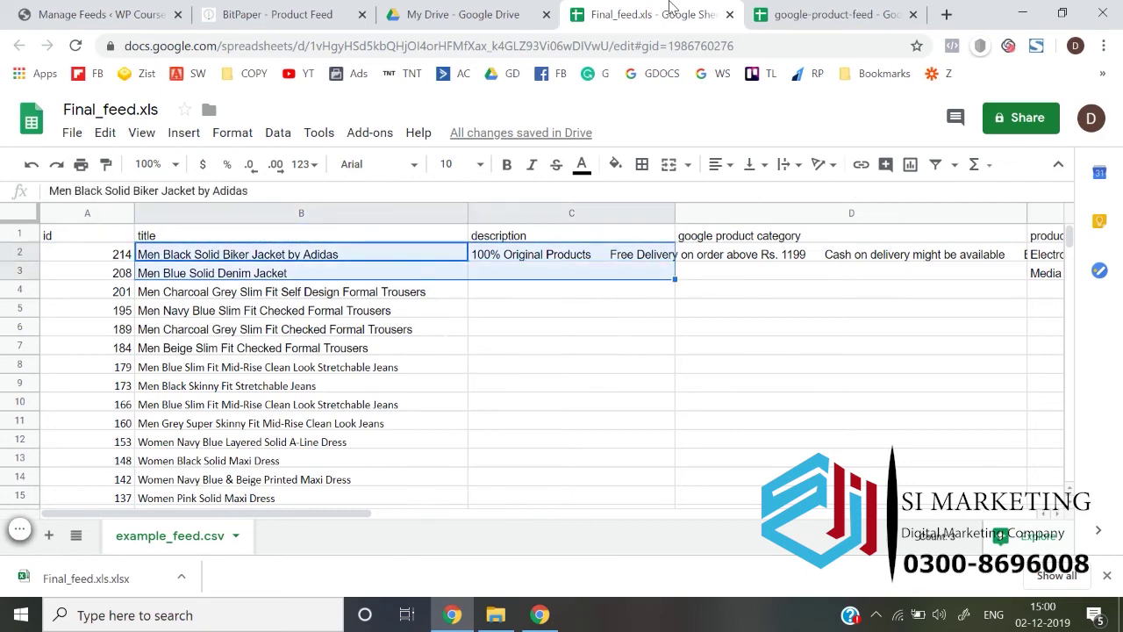
pyautogui.hotkey('shift', 'Up')
pyautogui.hotkey('shift', 'Up')
pyautogui.hotkey('shift', 'Up')
pyautogui.hotkey('shift', 'Up')
pyautogui.hotkey('shift', 'Up')
pyautogui.hotkey('shift', 'Up')
pyautogui.hotkey('shift', 'Up')
pyautogui.hotkey('shift', 'Up')
pyautogui.hotkey('shift', 'Up')
pyautogui.hotkey('shift', 'Up')
pyautogui.hotkey('shift', 'Up')
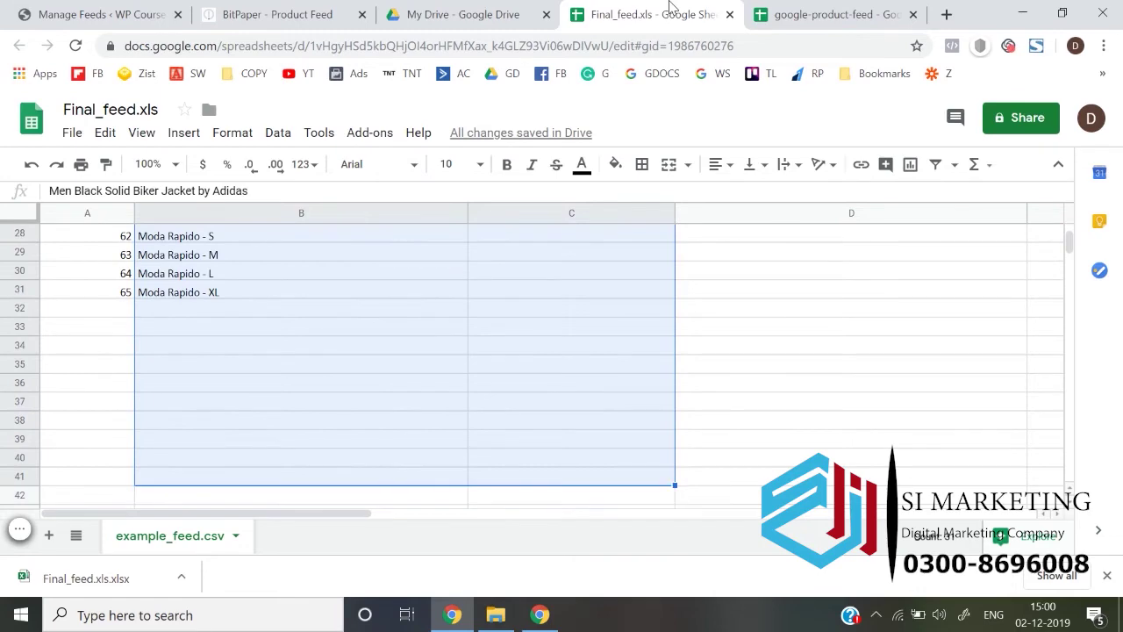
pyautogui.press('Up')
pyautogui.press('Down')
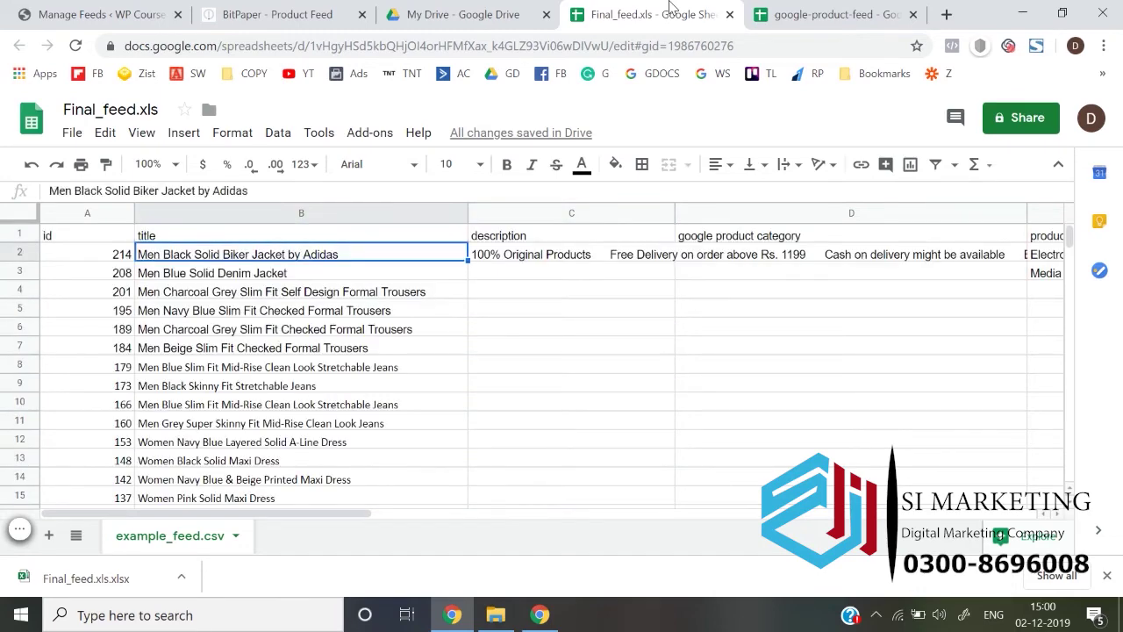
pyautogui.hotkey('shift', 'Right')
pyautogui.hotkey('shift', 'Down')
pyautogui.hotkey('shift', 'Down')
pyautogui.hotkey('shift', 'Down')
pyautogui.hotkey('shift', 'Down')
pyautogui.hotkey('shift', 'Down')
pyautogui.hotkey('shift', 'Down')
pyautogui.hotkey('shift', 'Down')
pyautogui.hotkey('shift', 'Down')
pyautogui.hotkey('shift', 'Down')
pyautogui.hotkey('shift', 'Down')
pyautogui.hotkey('shift', 'Down')
pyautogui.hotkey('shift', 'Down')
pyautogui.hotkey('shift', 'Down')
pyautogui.hotkey('shift', 'Down')
pyautogui.hotkey('shift', 'Down')
pyautogui.hotkey('shift', 'Down')
pyautogui.hotkey('shift', 'Down')
pyautogui.hotkey('shift', 'Down')
pyautogui.hotkey('shift', 'Down')
pyautogui.hotkey('shift', 'Down')
pyautogui.hotkey('shift', 'Down')
pyautogui.hotkey('shift', 'Down')
pyautogui.hotkey('shift', 'Down')
pyautogui.hotkey('shift', 'Down')
pyautogui.hotkey('shift', 'Down')
pyautogui.hotkey('shift', 'Down')
pyautogui.hotkey('shift', 'Down')
pyautogui.hotkey('shift', 'Down')
pyautogui.hotkey('shift', 'Down')
pyautogui.hotkey('shift', 'Down')
pyautogui.hotkey('shift', 'Down')
pyautogui.hotkey('shift', 'Down')
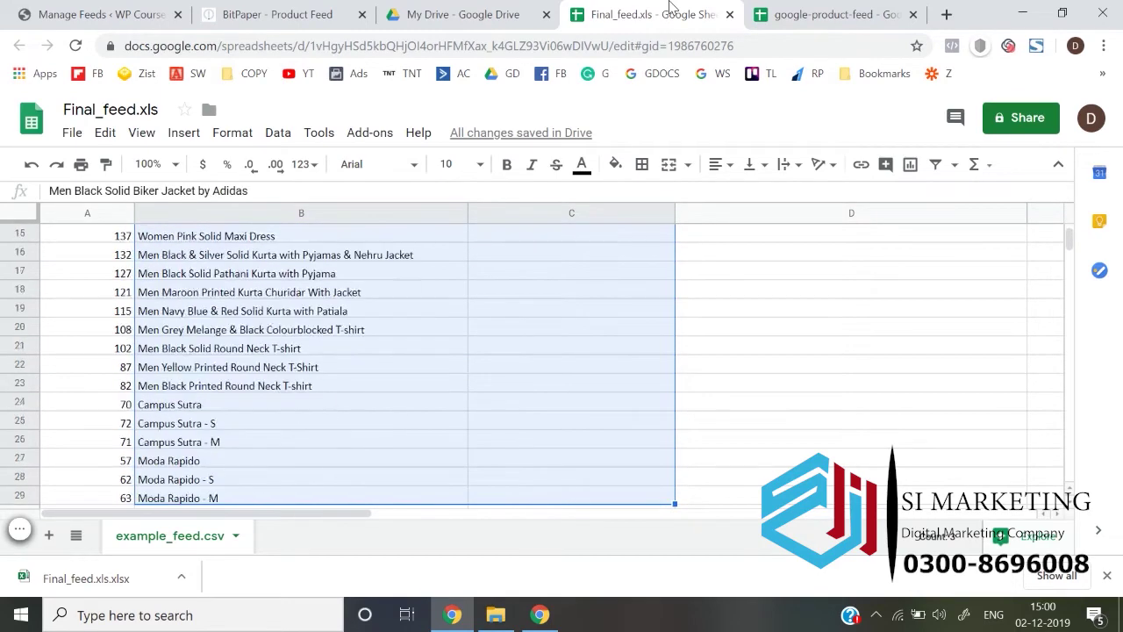
pyautogui.hotkey('shift', 'Up')
pyautogui.hotkey('shift', 'Up')
pyautogui.hotkey('shift', 'Up')
pyautogui.hotkey('shift', 'Up')
pyautogui.hotkey('shift', 'Up')
pyautogui.hotkey('shift', 'Up')
pyautogui.hotkey('shift', 'Up')
pyautogui.hotkey('shift', 'Up')
pyautogui.hotkey('shift', 'Up')
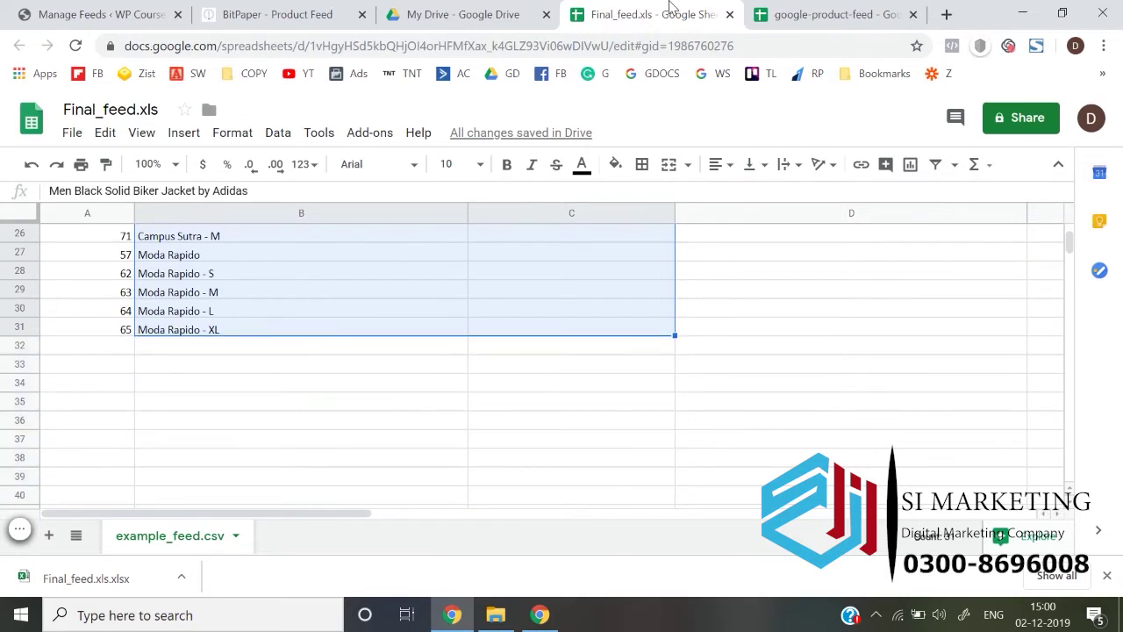
pyautogui.press('Up')
pyautogui.press('Down')
pyautogui.hotkey('shift', 'Right')
pyautogui.hotkey('shift', 'Down')
pyautogui.hotkey('shift', 'Down')
pyautogui.hotkey('shift', 'Down')
pyautogui.hotkey('shift', 'Down')
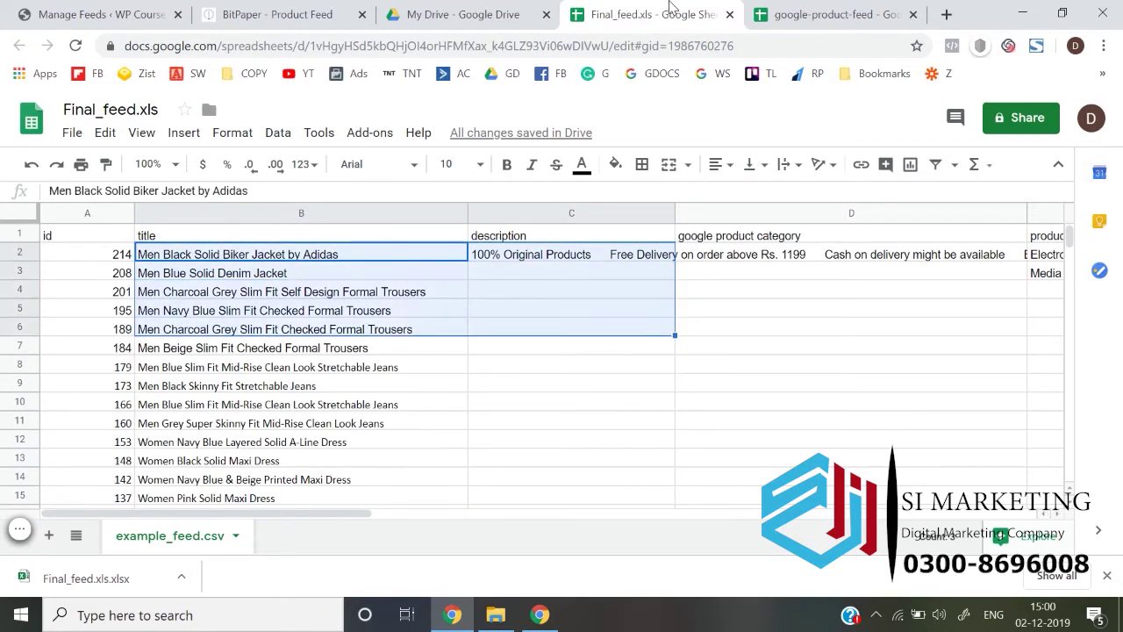
pyautogui.press('Up')
pyautogui.press('Down')
pyautogui.hotkey('shift', 'Right')
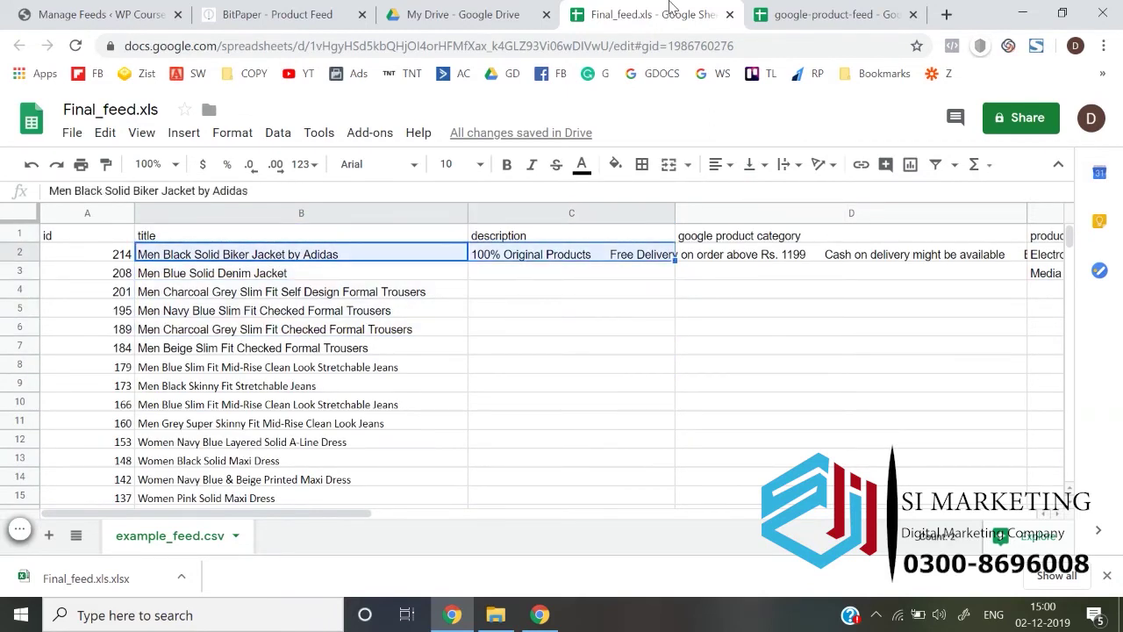
# Examine the remaining feed attributes of the first product beyond its description, including the product type, and return to its description.
pyautogui.press('Right')
pyautogui.press('Right')
pyautogui.press('Right')
pyautogui.press('Right')
pyautogui.press('Right')
pyautogui.press('Right')
pyautogui.press('Left')
pyautogui.press('Left')
pyautogui.press('Left')
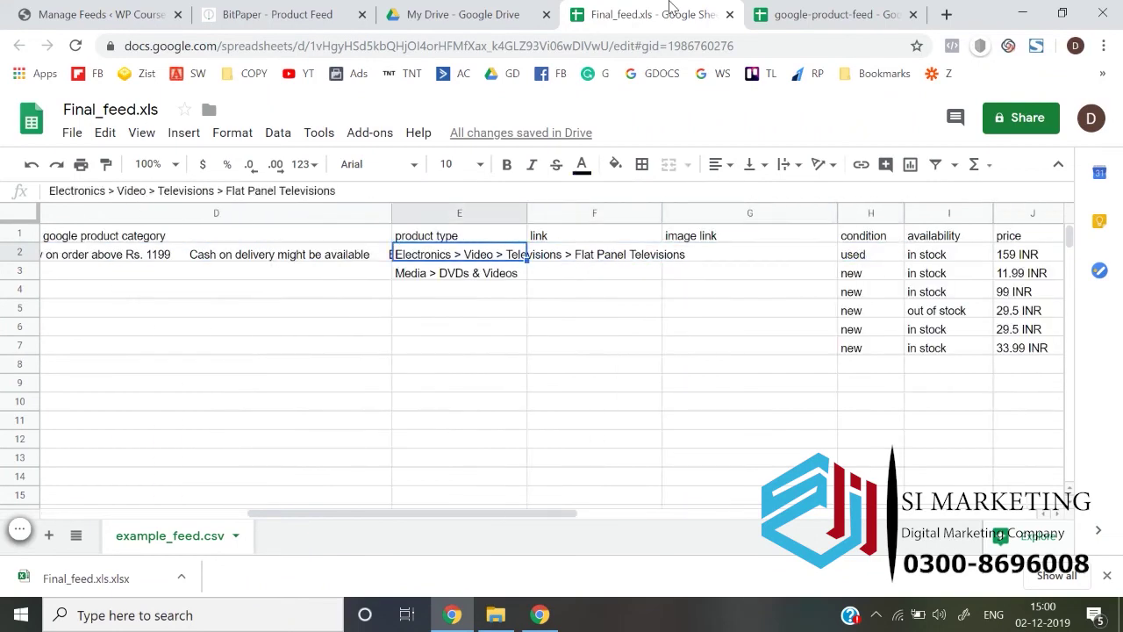
pyautogui.press('Left')
pyautogui.press('Left')
pyautogui.press('Left')
pyautogui.press('Left')
pyautogui.press('Right')
pyautogui.press('Right')
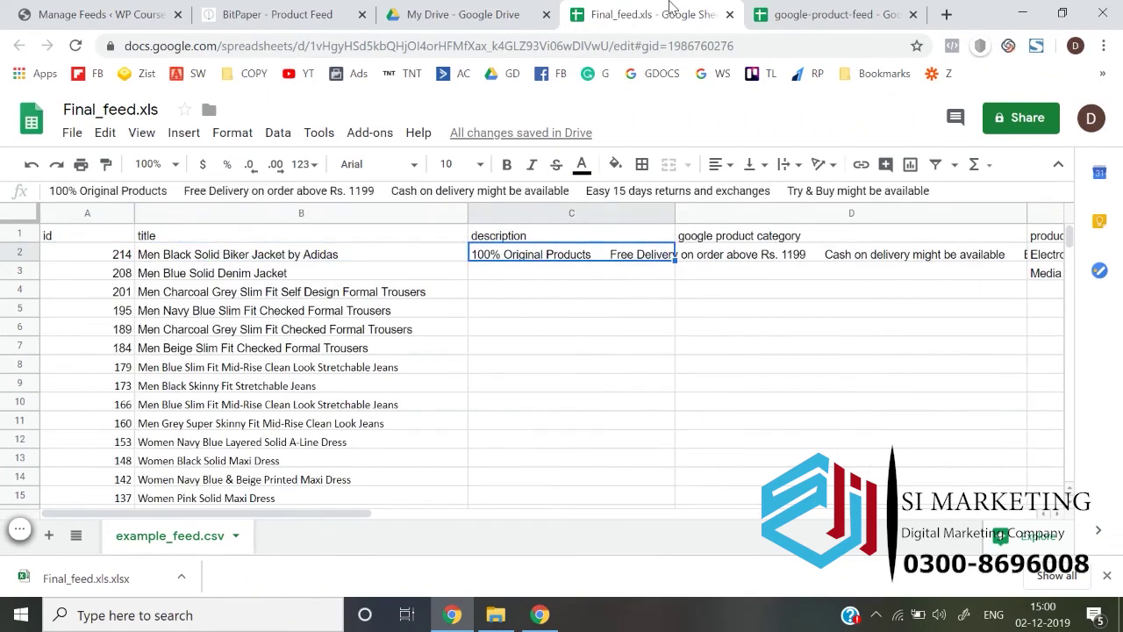
# Check the id column of Final_feed from its header to the last product, and return along the header row to google product category.
pyautogui.press('Left')
pyautogui.press('Left')
pyautogui.press('Up')
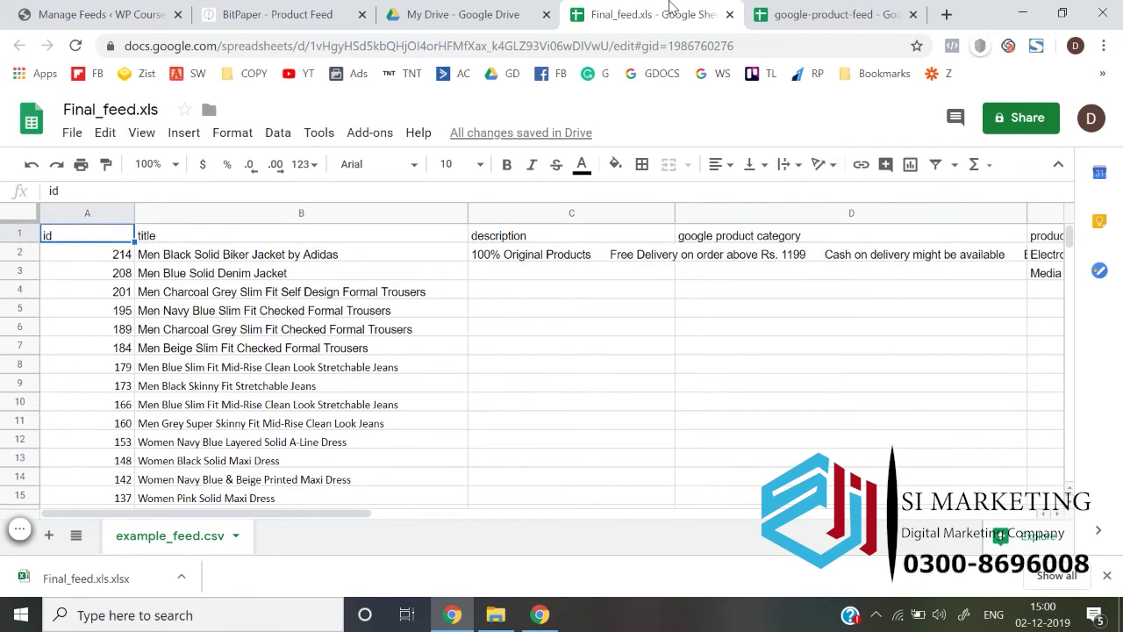
pyautogui.hotkey('ctrl', 'Down')
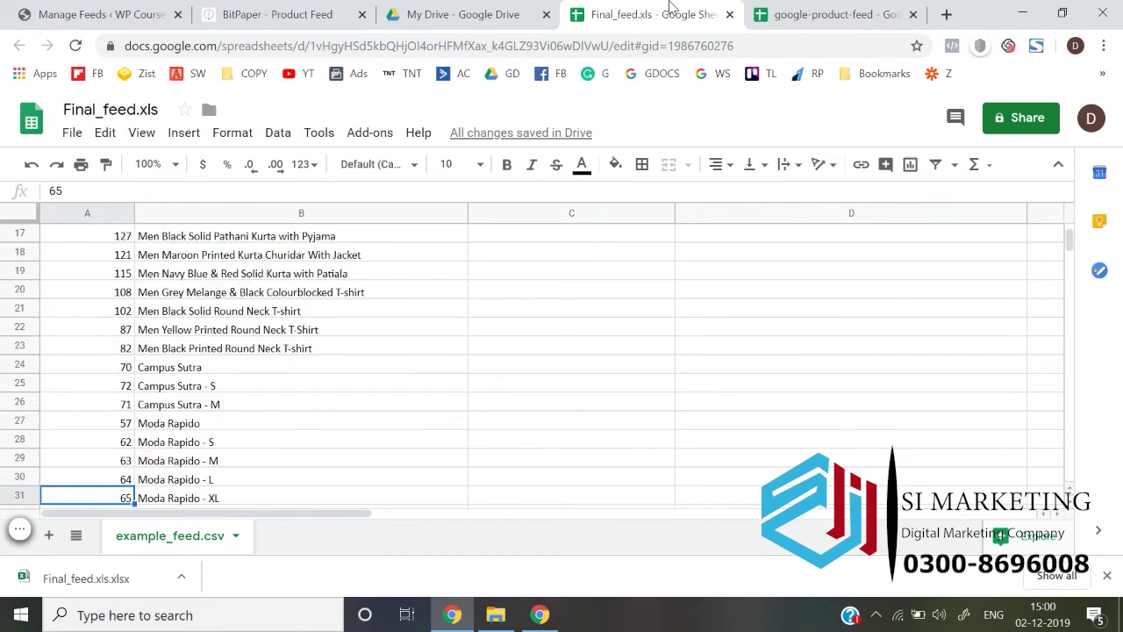
pyautogui.hotkey('ctrl', 'Up')
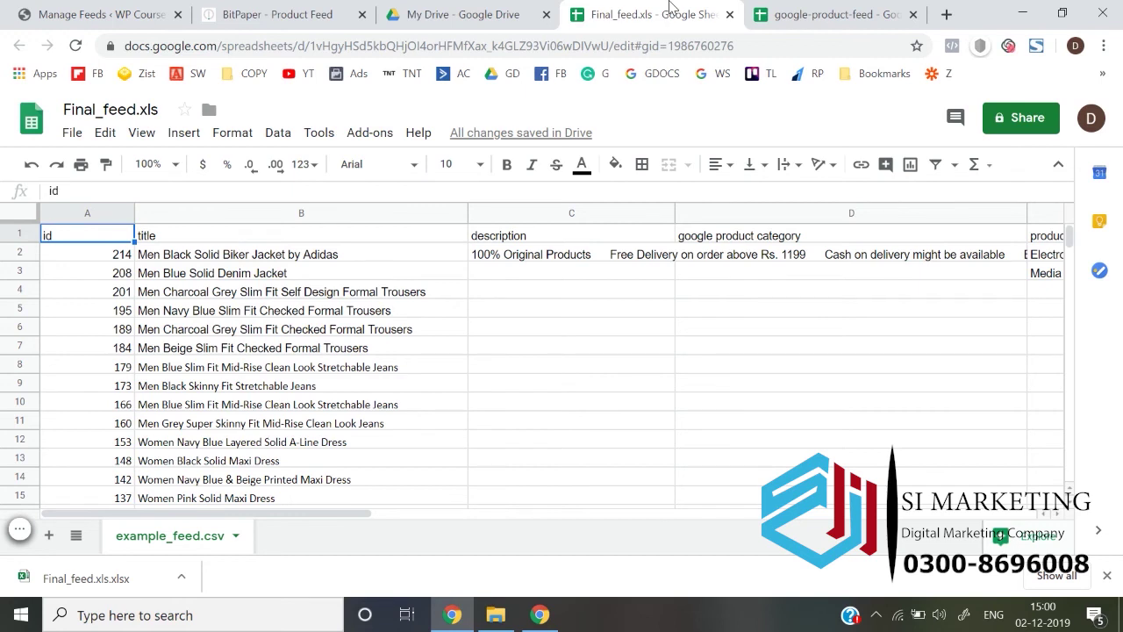
pyautogui.press('Right')
pyautogui.press('Right')
pyautogui.press('Right')
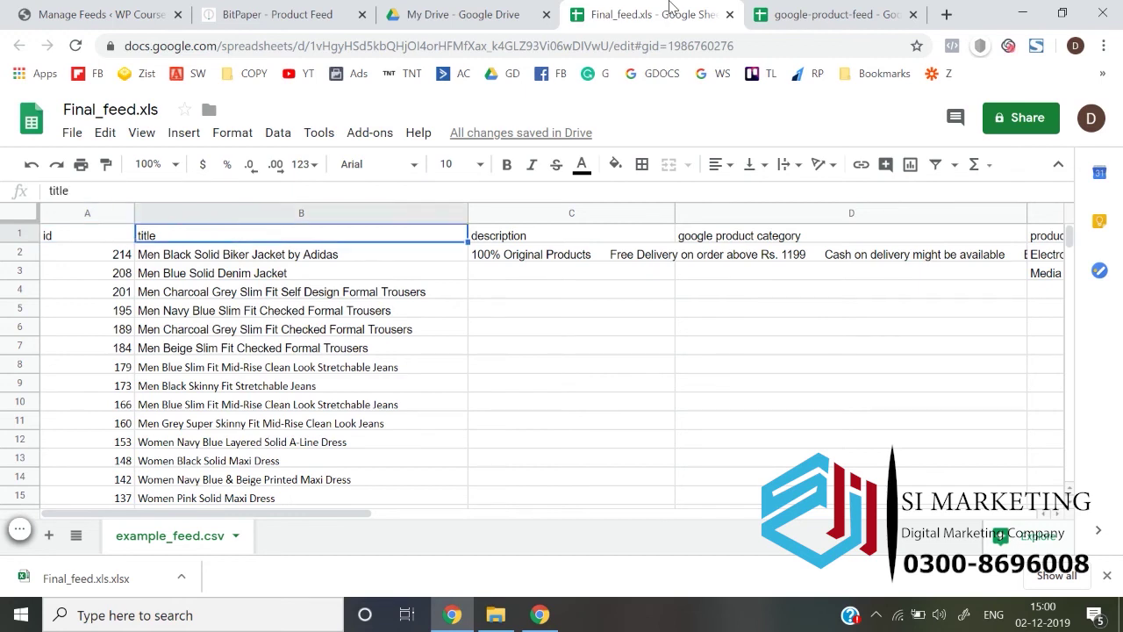
# Check the google-product-feed source against the id, title and description headers and first entries in Final_feed.
pyautogui.click(787, 9)
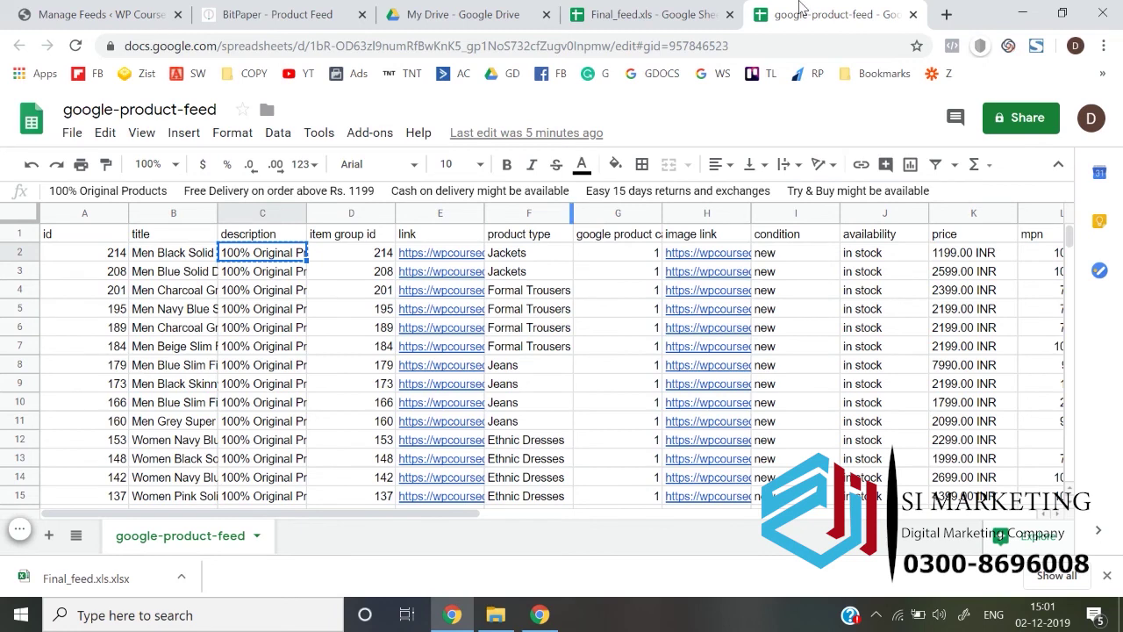
pyautogui.click(653, 14)
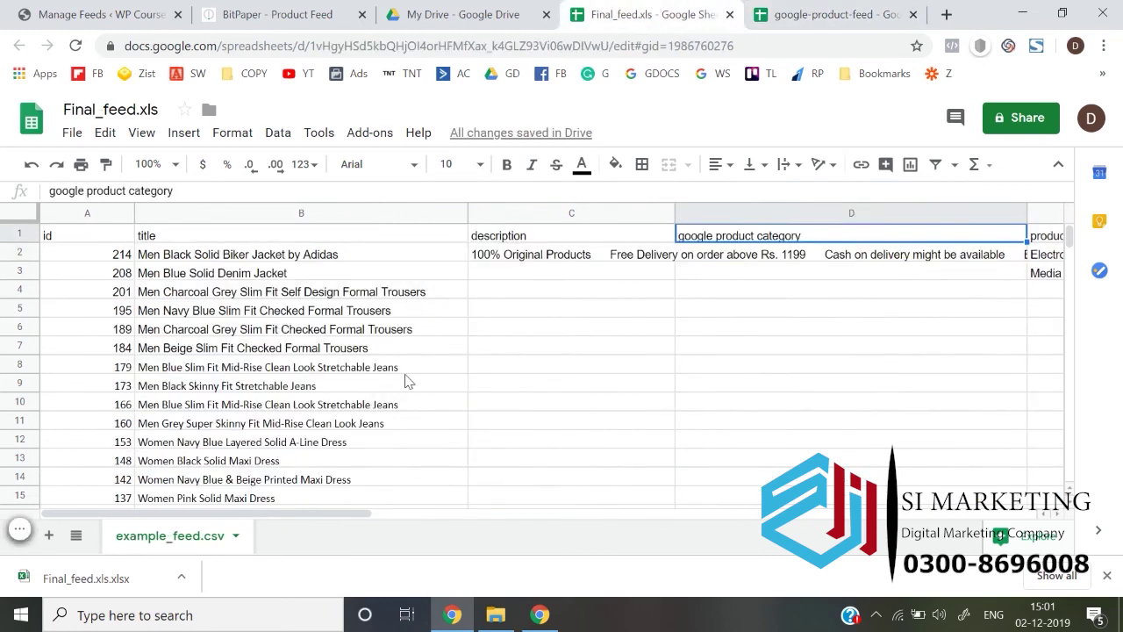
pyautogui.press('Left')
pyautogui.press('Left')
pyautogui.press('Left')
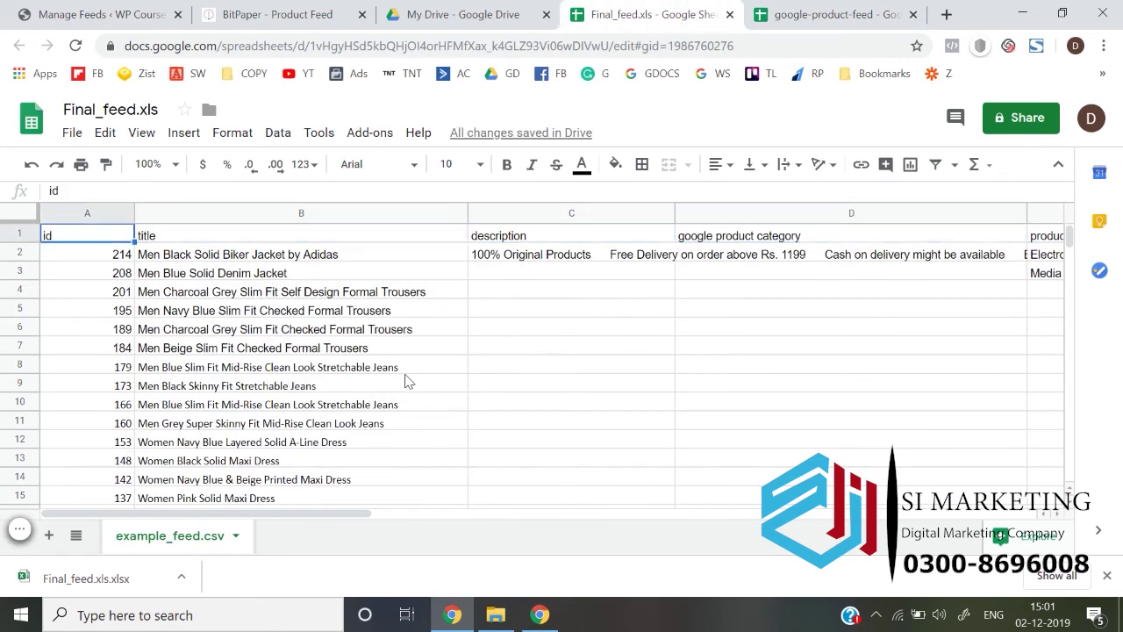
pyautogui.hotkey('shift', 'Down')
pyautogui.click(829, 14)
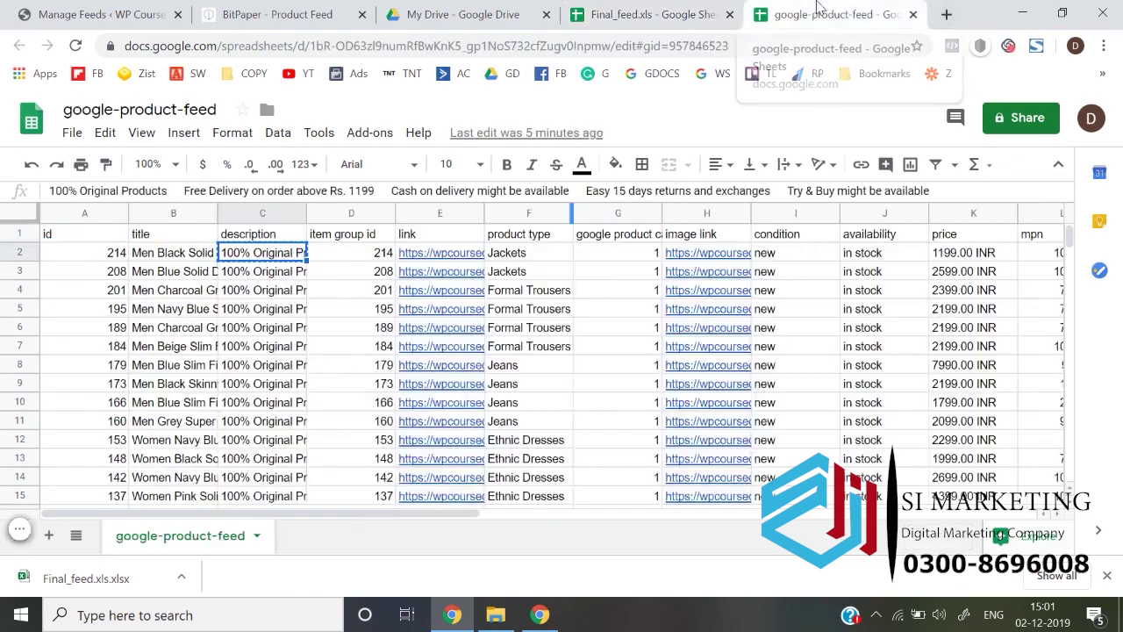
pyautogui.click(633, 5)
pyautogui.press('Right')
pyautogui.hotkey('shift', 'Down')
pyautogui.hotkey('shift', 'Down')
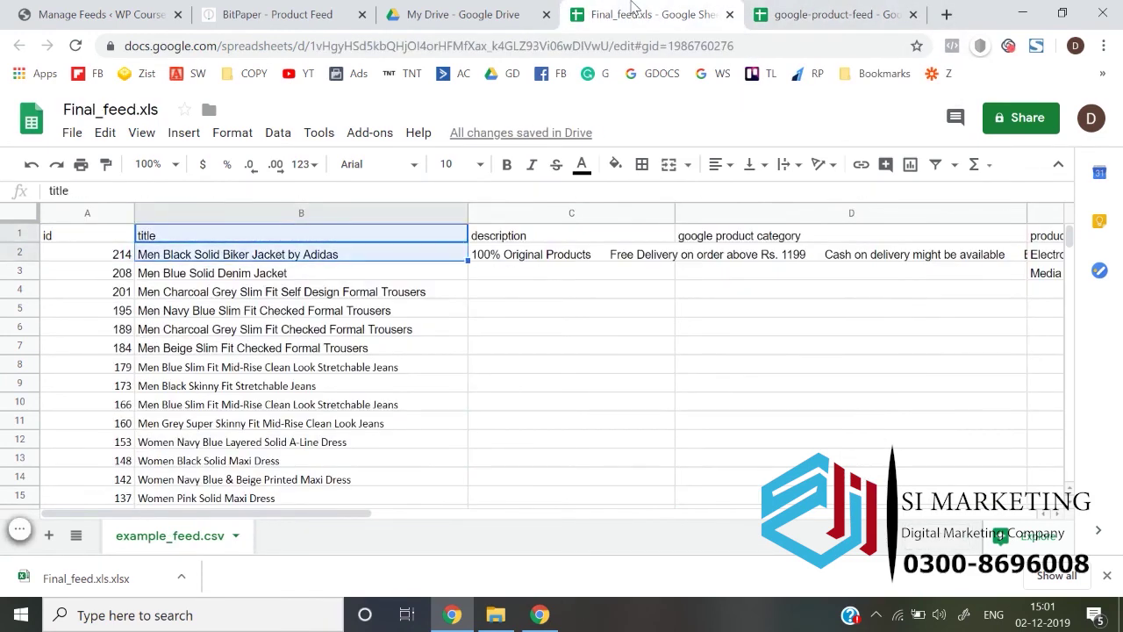
pyautogui.press('Right')
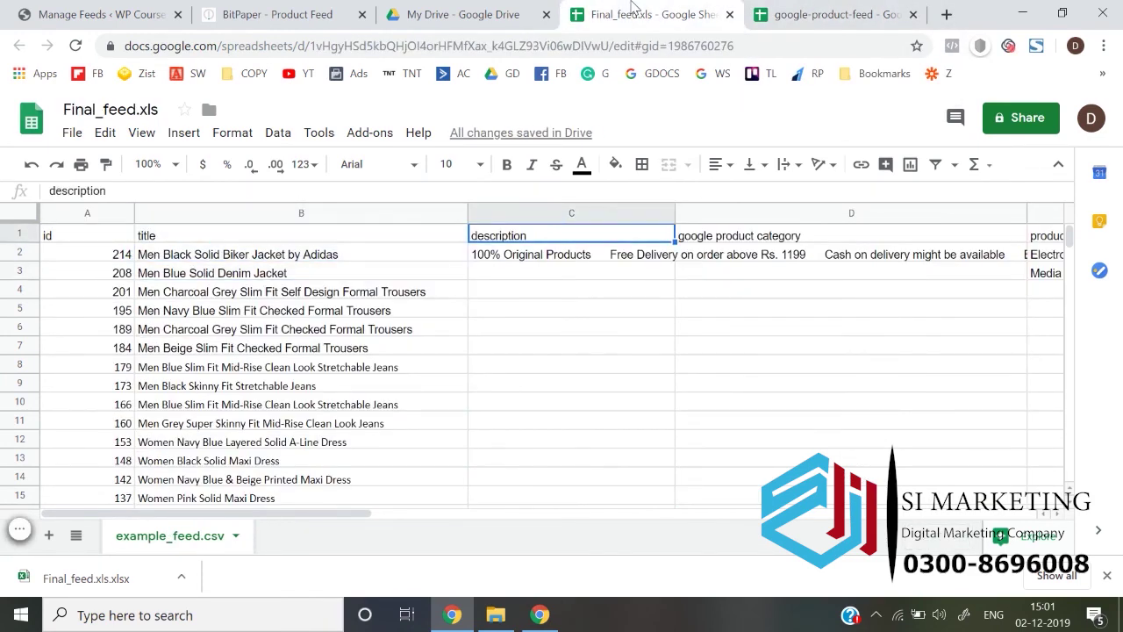
# Highlight the description column in Final_feed from its header down through the product rows to check its entries, and clear the highlight.
pyautogui.hotkey('shift', 'Down')
pyautogui.hotkey('shift', 'Down')
pyautogui.hotkey('shift', 'Down')
pyautogui.hotkey('shift', 'Down')
pyautogui.hotkey('shift', 'Down')
pyautogui.hotkey('shift', 'Down')
pyautogui.hotkey('shift', 'Down')
pyautogui.hotkey('shift', 'Down')
pyautogui.hotkey('shift', 'Down')
pyautogui.hotkey('shift', 'Down')
pyautogui.hotkey('shift', 'Down')
pyautogui.hotkey('shift', 'Down')
pyautogui.hotkey('shift', 'Down')
pyautogui.hotkey('shift', 'Down')
pyautogui.hotkey('shift', 'Down')
pyautogui.hotkey('shift', 'Down')
pyautogui.hotkey('shift', 'Down')
pyautogui.hotkey('shift', 'Down')
pyautogui.hotkey('shift', 'Down')
pyautogui.hotkey('shift', 'Down')
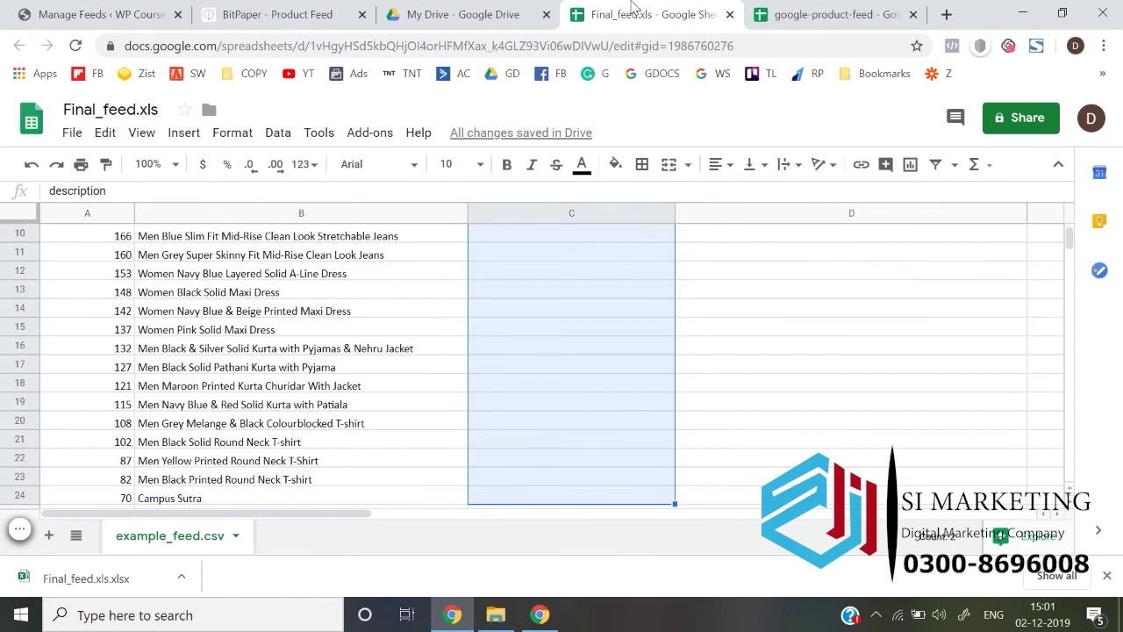
pyautogui.press('Down')
pyautogui.press('Up')
# Examine the feed attribute headers from google product category through product type, link and image link to condition.
pyautogui.press('Right')
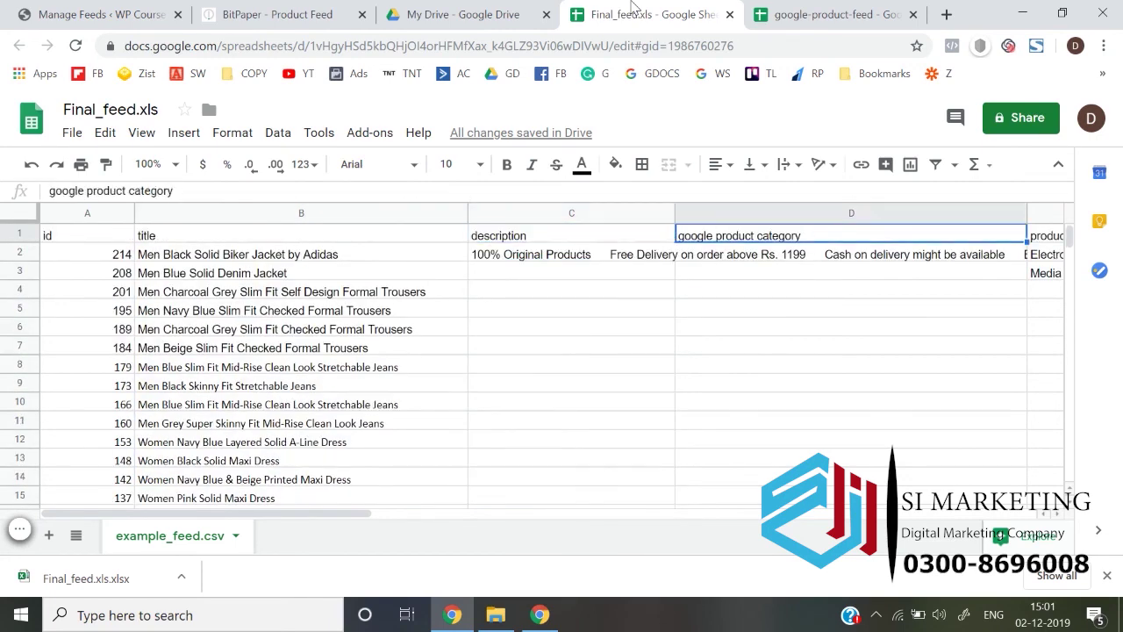
pyautogui.press('Right')
pyautogui.press('Left')
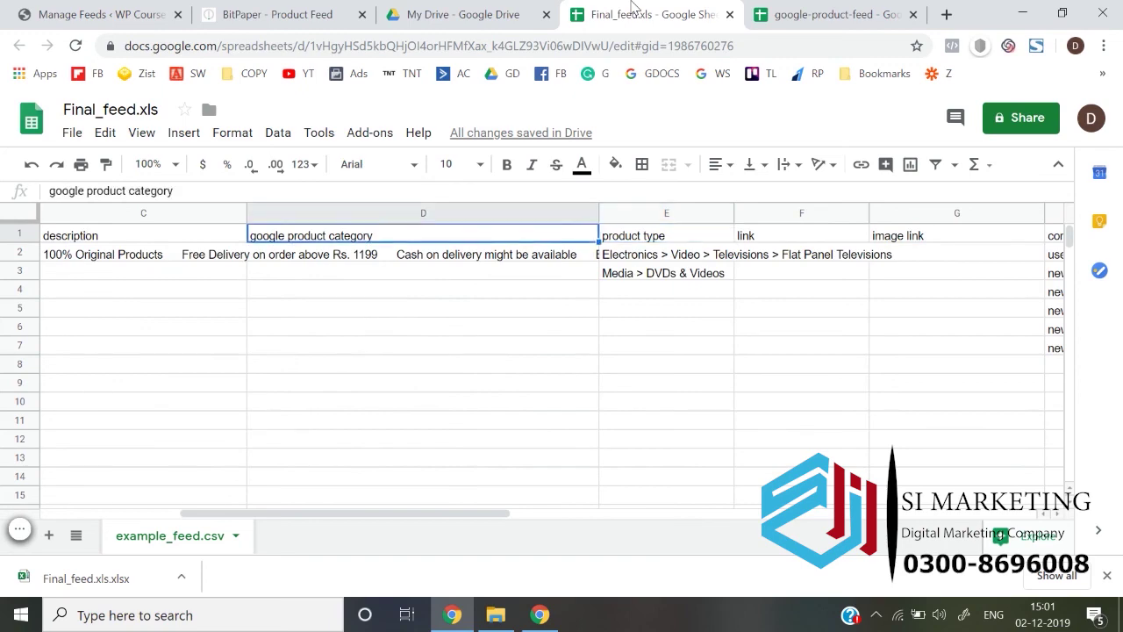
pyautogui.press('Left')
pyautogui.press('Right')
pyautogui.press('Right')
pyautogui.press('Right')
pyautogui.press('Right')
pyautogui.press('Right')
pyautogui.press('Right')
pyautogui.press('Right')
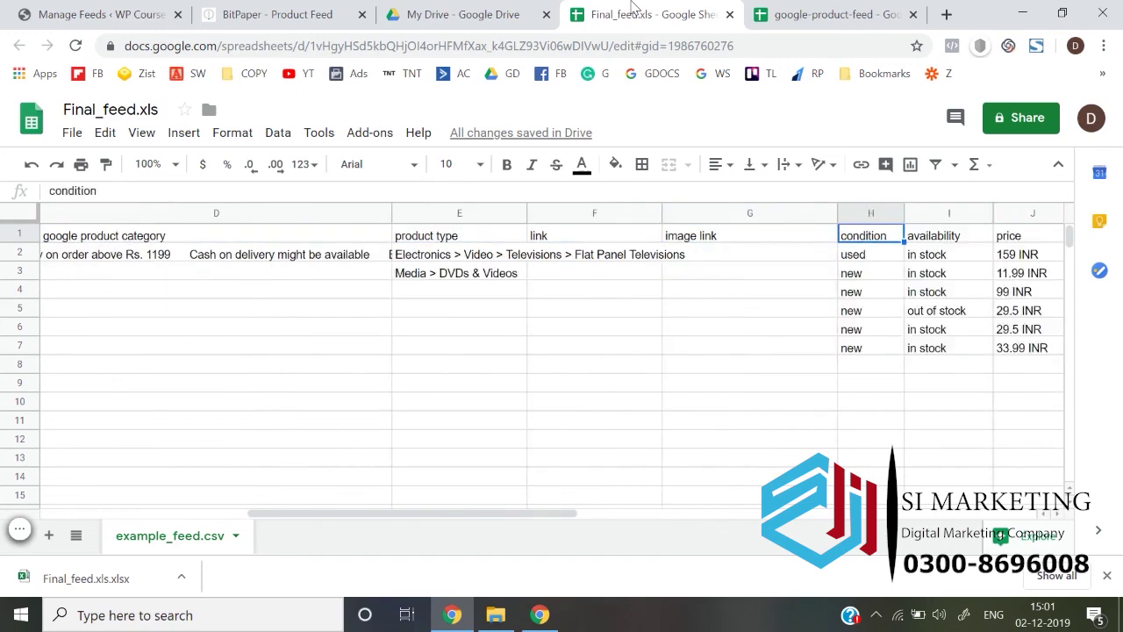
# Go back along the header row to recheck the description, title and id columns, finishing on the id header.
pyautogui.press('Left')
pyautogui.press('Left')
pyautogui.press('Left')
pyautogui.press('Left')
pyautogui.press('Left')
pyautogui.press('Left')
pyautogui.press('Left')
pyautogui.press('Left')
pyautogui.press('Left')
pyautogui.press('Right')
pyautogui.press('Right')
pyautogui.press('Right')
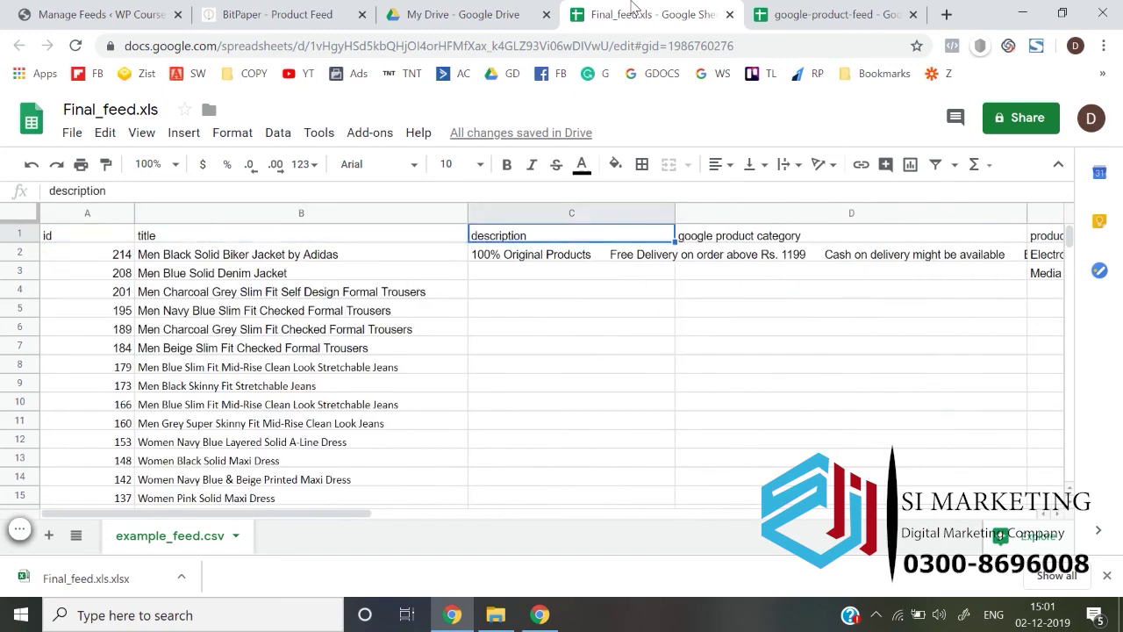
pyautogui.press('Left')
pyautogui.press('Left')
pyautogui.press('Left')
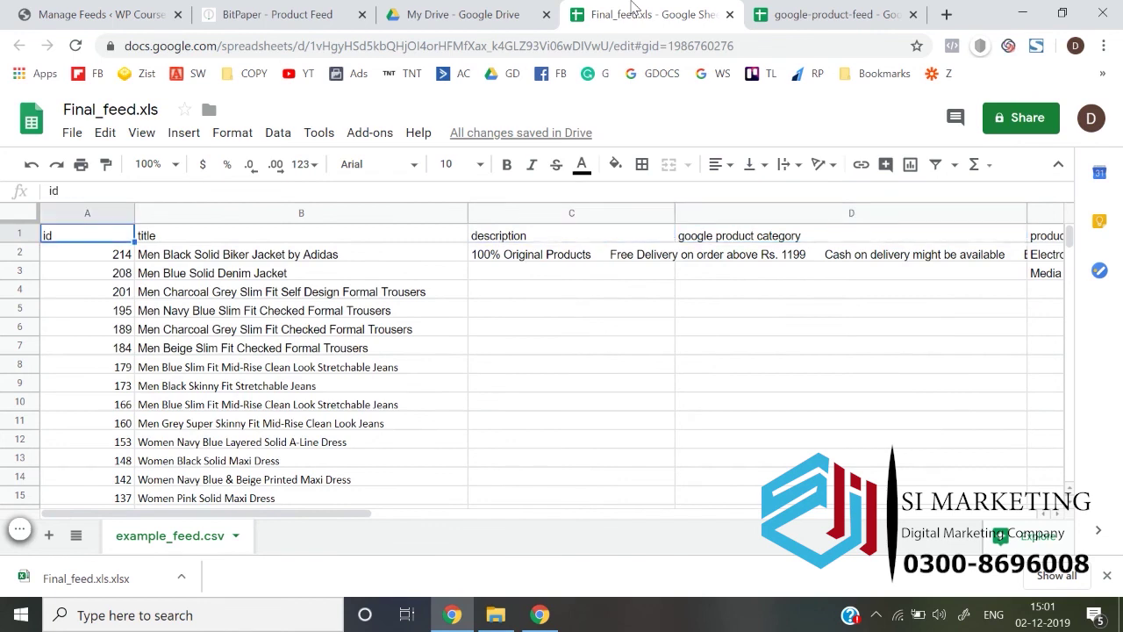